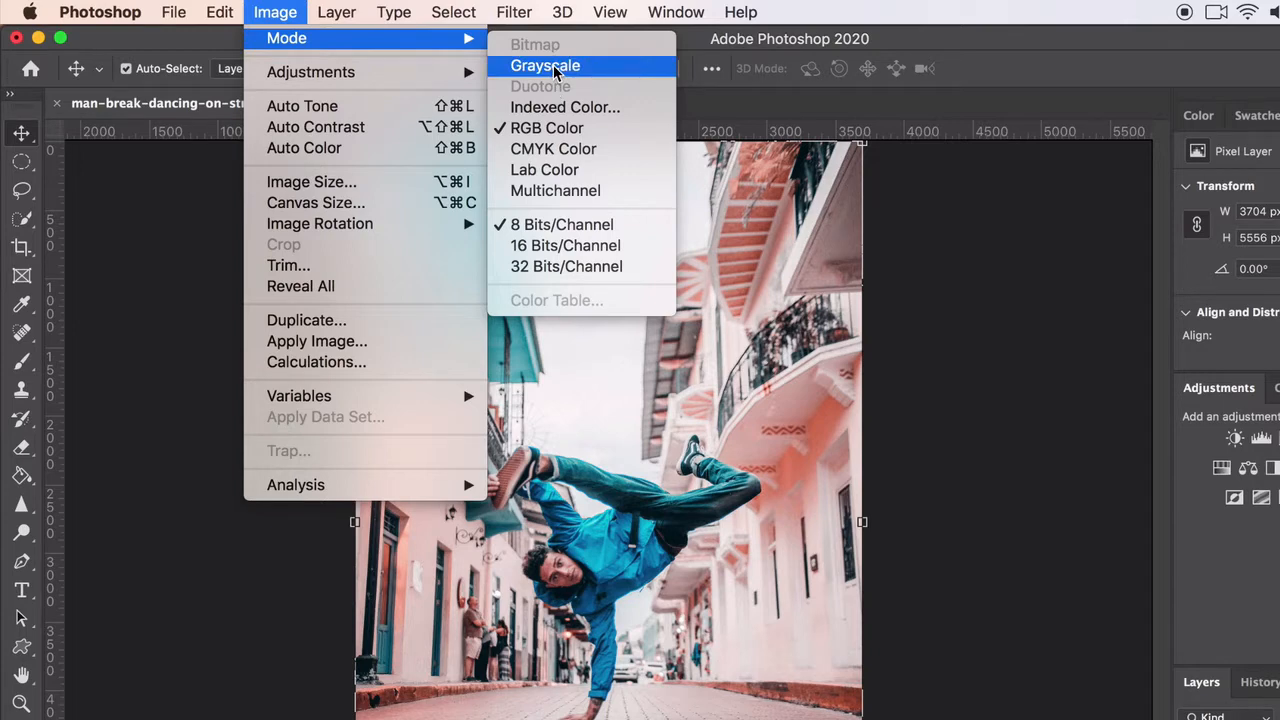
Convert the street dancer photo to grayscale, discarding its color information, and open the Duotone options beside the picture
{"action": "left_click", "coordinate": [556, 70]}
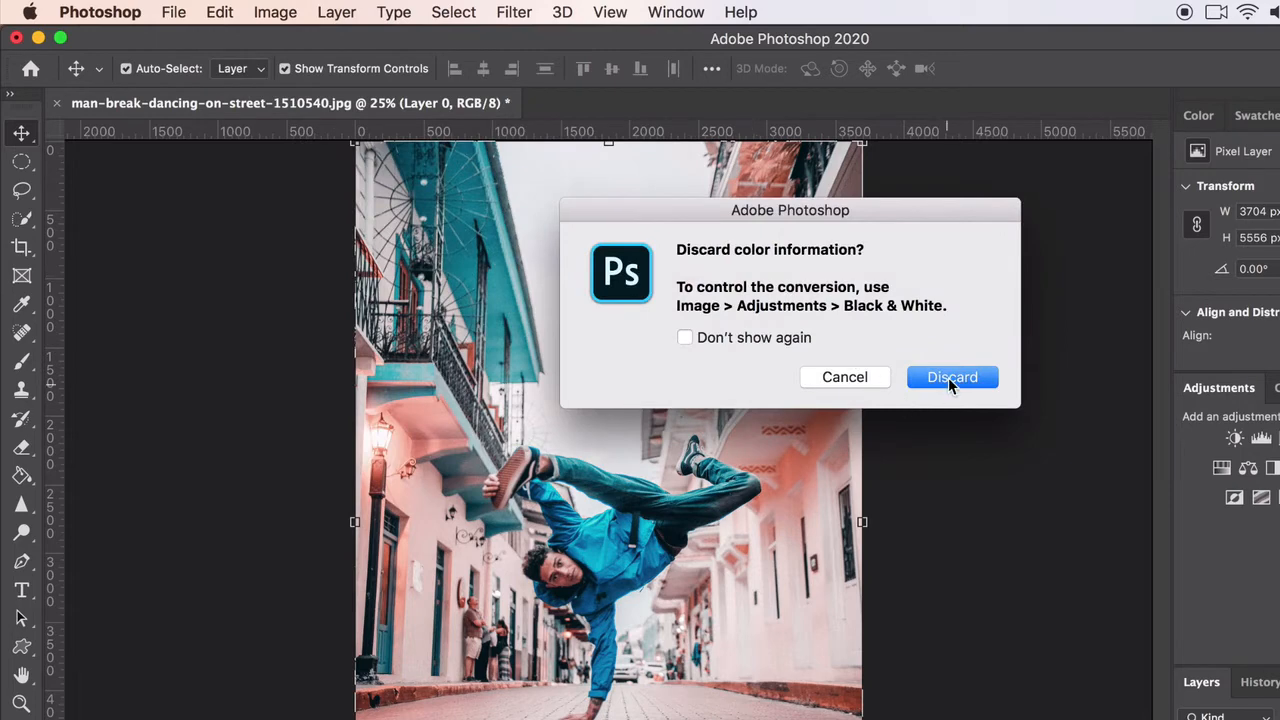
{"action": "left_click", "coordinate": [948, 377]}
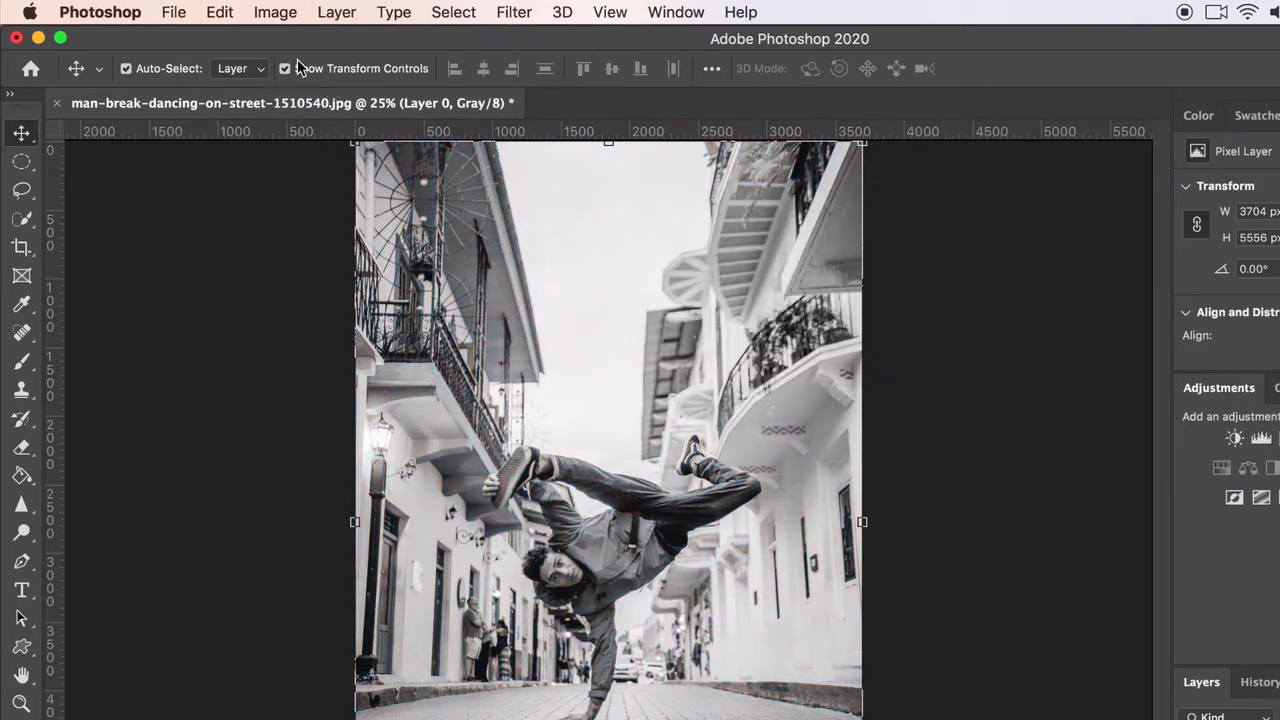
{"action": "left_click", "coordinate": [273, 12]}
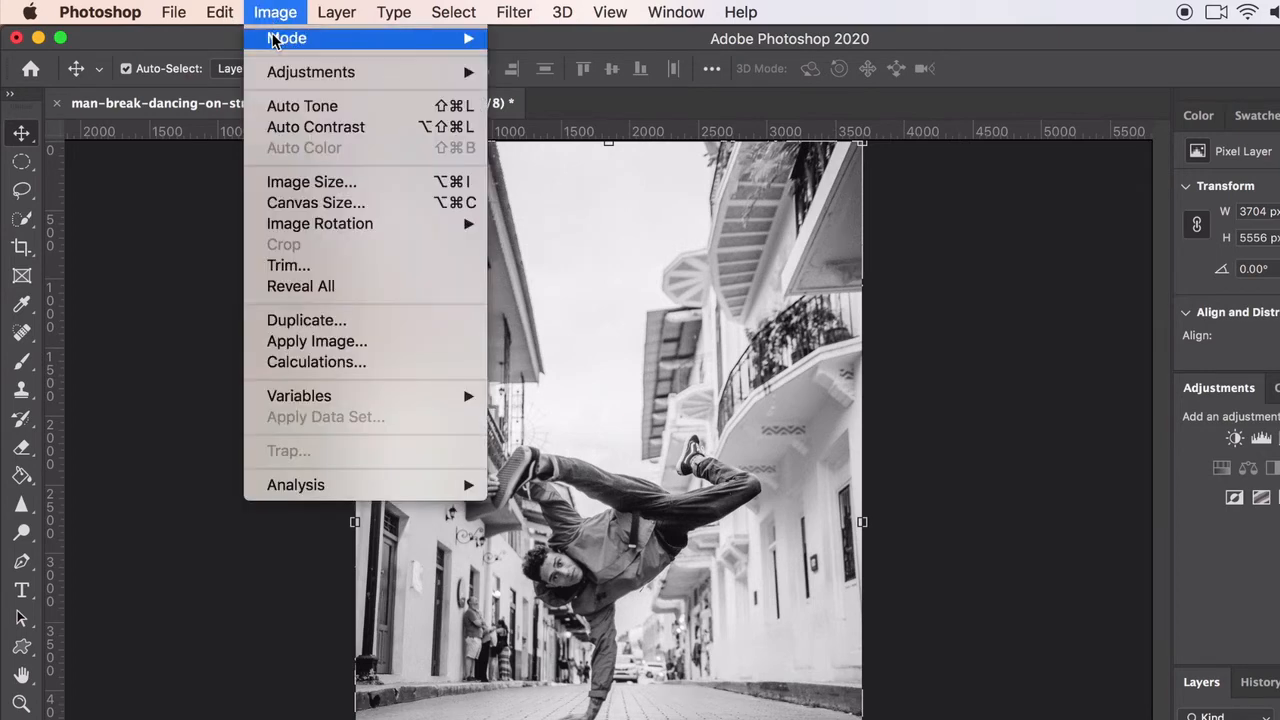
{"action": "mouse_move", "coordinate": [285, 40]}
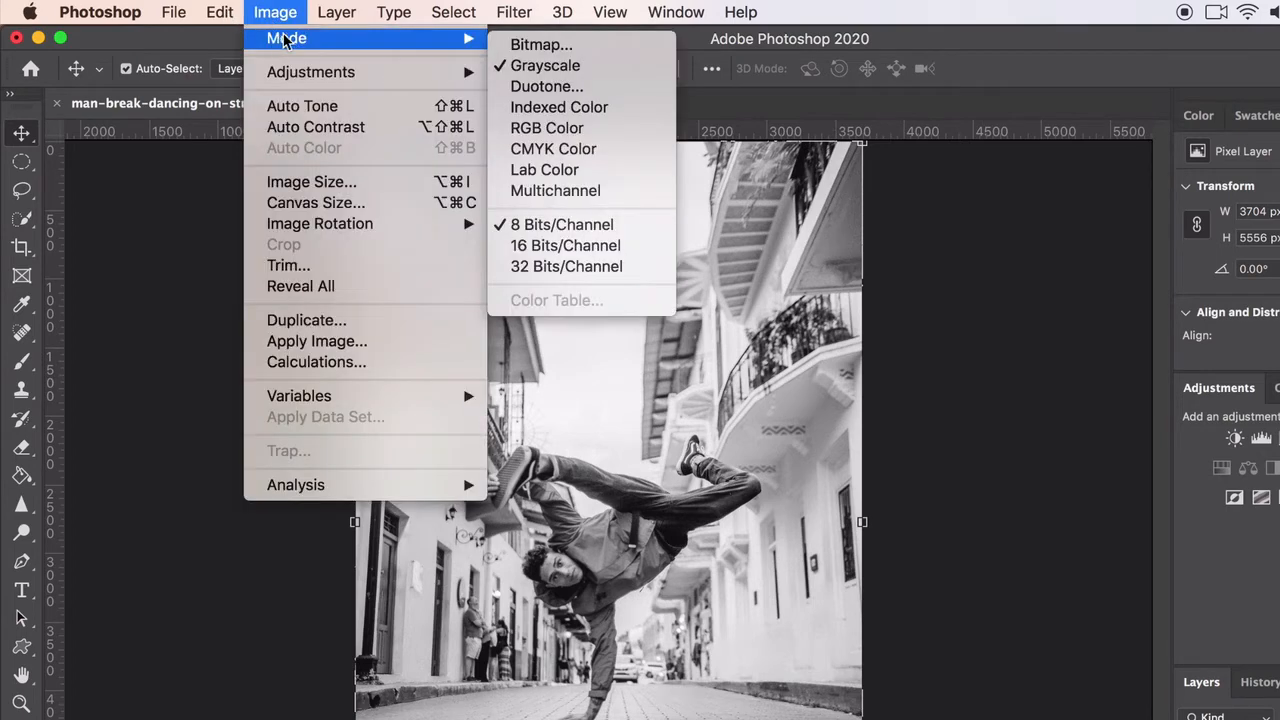
{"action": "left_click", "coordinate": [541, 88]}
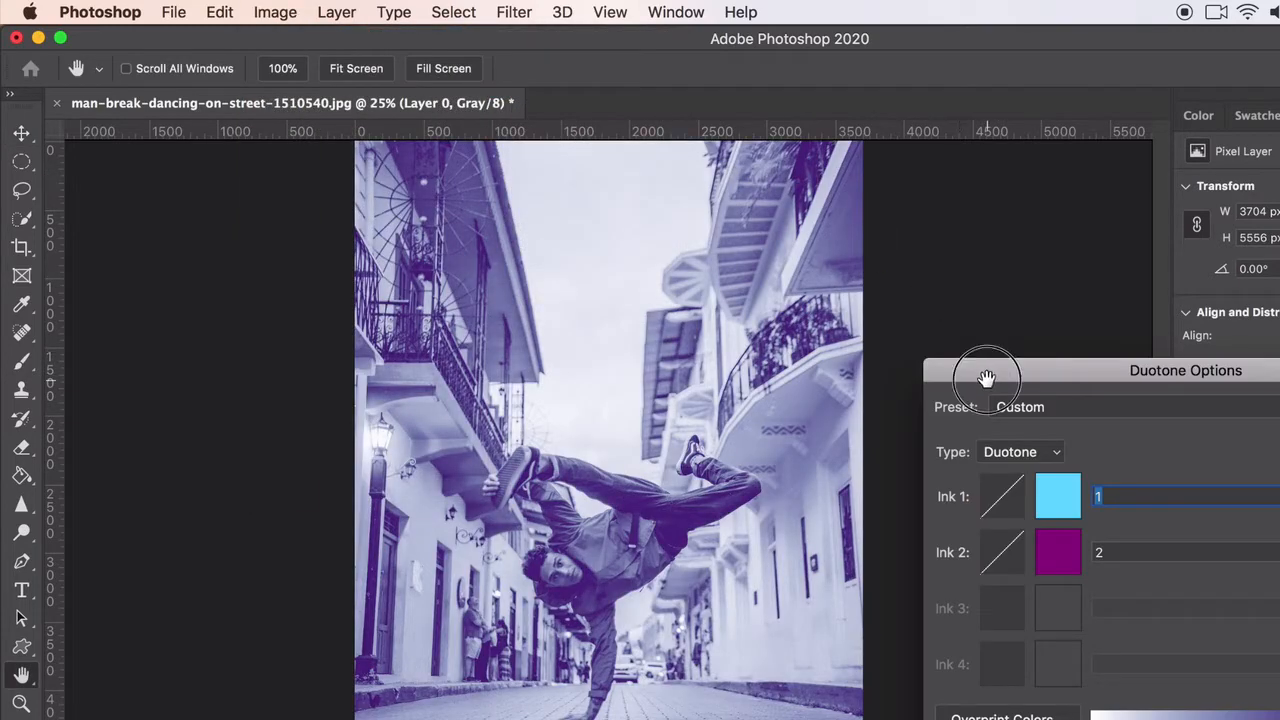
{"action": "left_click_drag", "start_coordinate": [986, 378], "coordinate": [947, 305]}
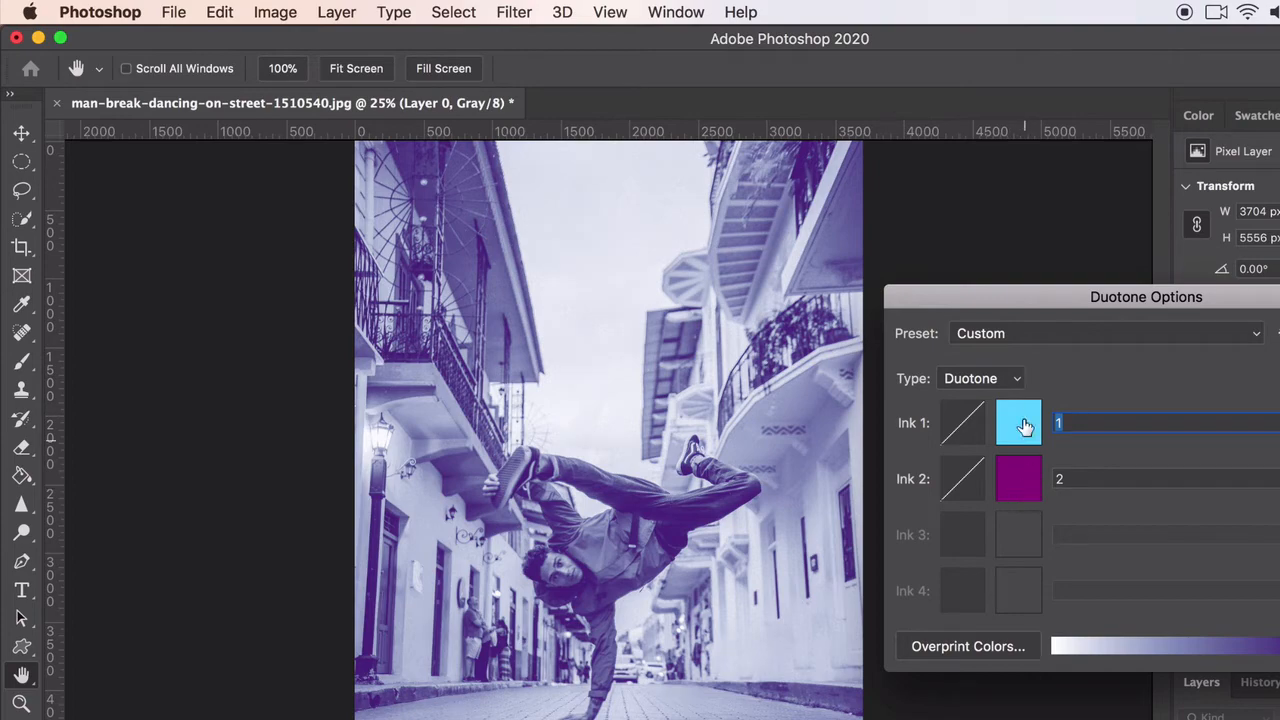
Set the duotone type to Monotone and give Ink 1 the muted violet color 7975c3
{"action": "left_click", "coordinate": [995, 379]}
{"action": "left_click", "coordinate": [970, 350]}
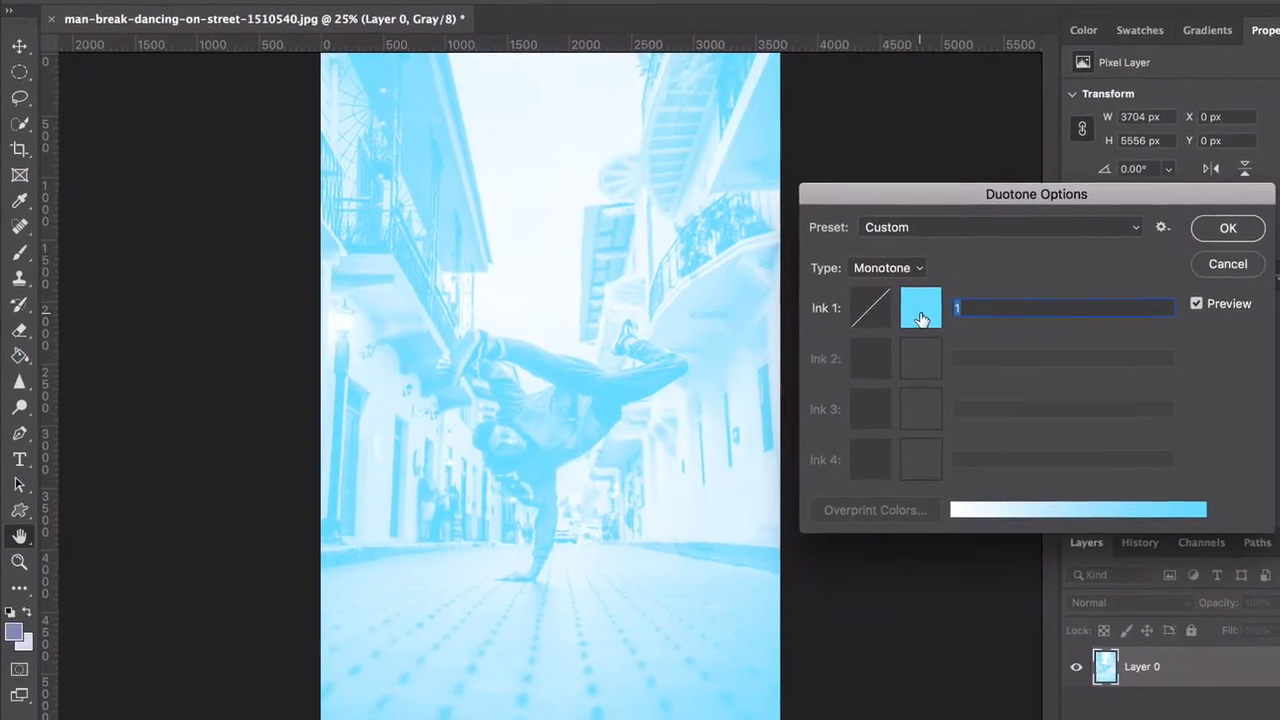
{"action": "left_click", "coordinate": [1010, 413]}
{"action": "mouse_move", "coordinate": [910, 302]}
{"action": "left_mouse_down"}
{"action": "mouse_move", "coordinate": [1029, 357]}
{"action": "mouse_move", "coordinate": [1060, 400]}
{"action": "mouse_move", "coordinate": [1057, 356]}
{"action": "mouse_move", "coordinate": [951, 371]}
{"action": "mouse_move", "coordinate": [950, 383]}
{"action": "left_mouse_up"}
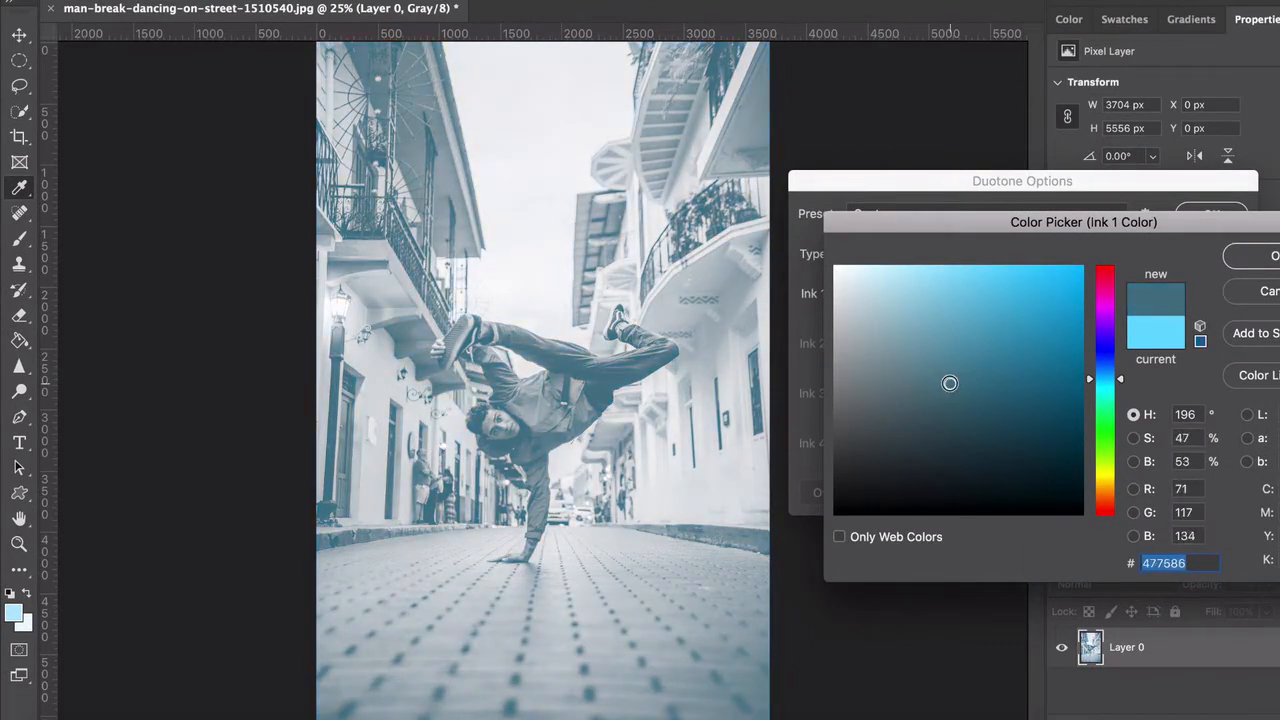
{"action": "left_click_drag", "start_coordinate": [1120, 372], "coordinate": [1120, 346]}
{"action": "left_click", "coordinate": [1036, 347]}
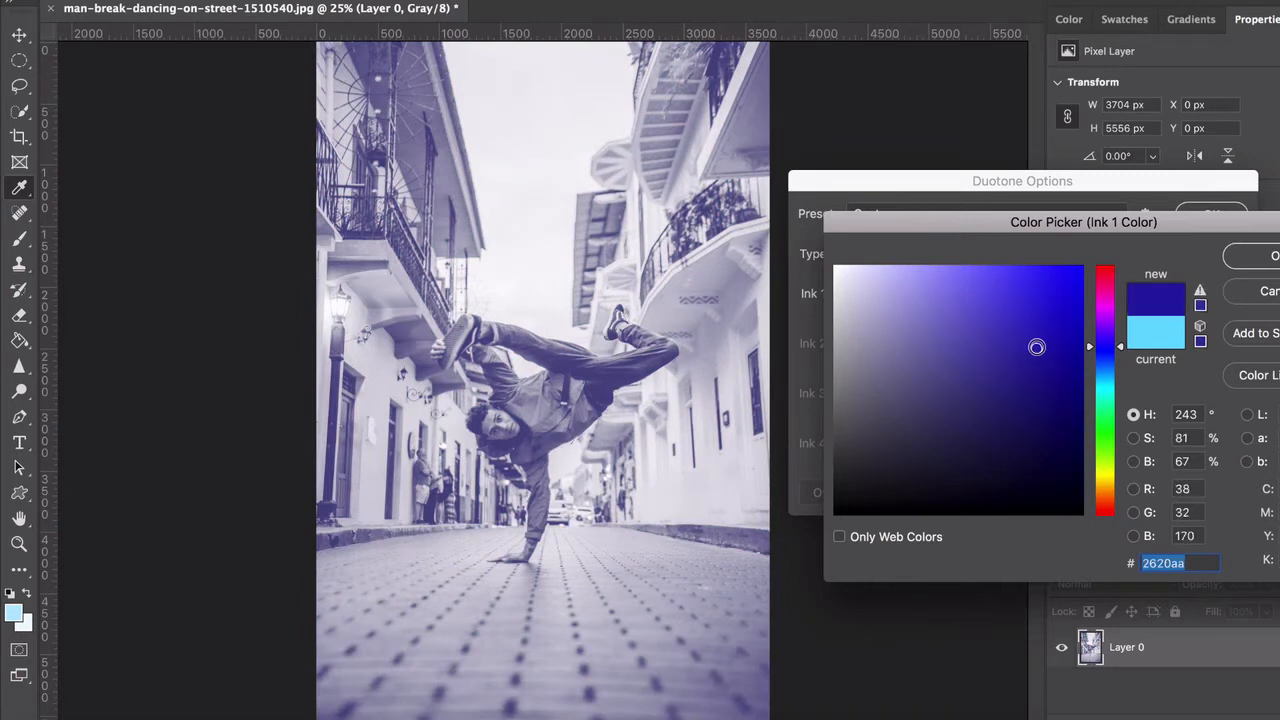
{"action": "left_click", "coordinate": [980, 336]}
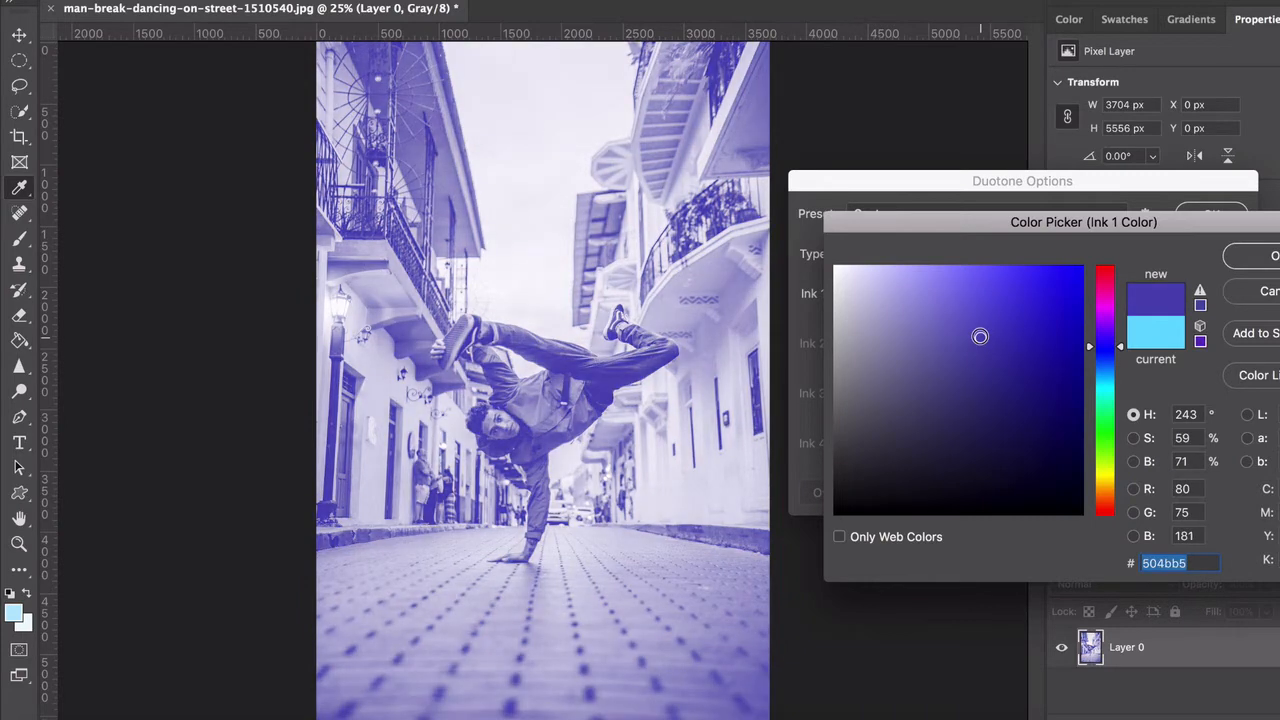
{"action": "left_click", "coordinate": [960, 307]}
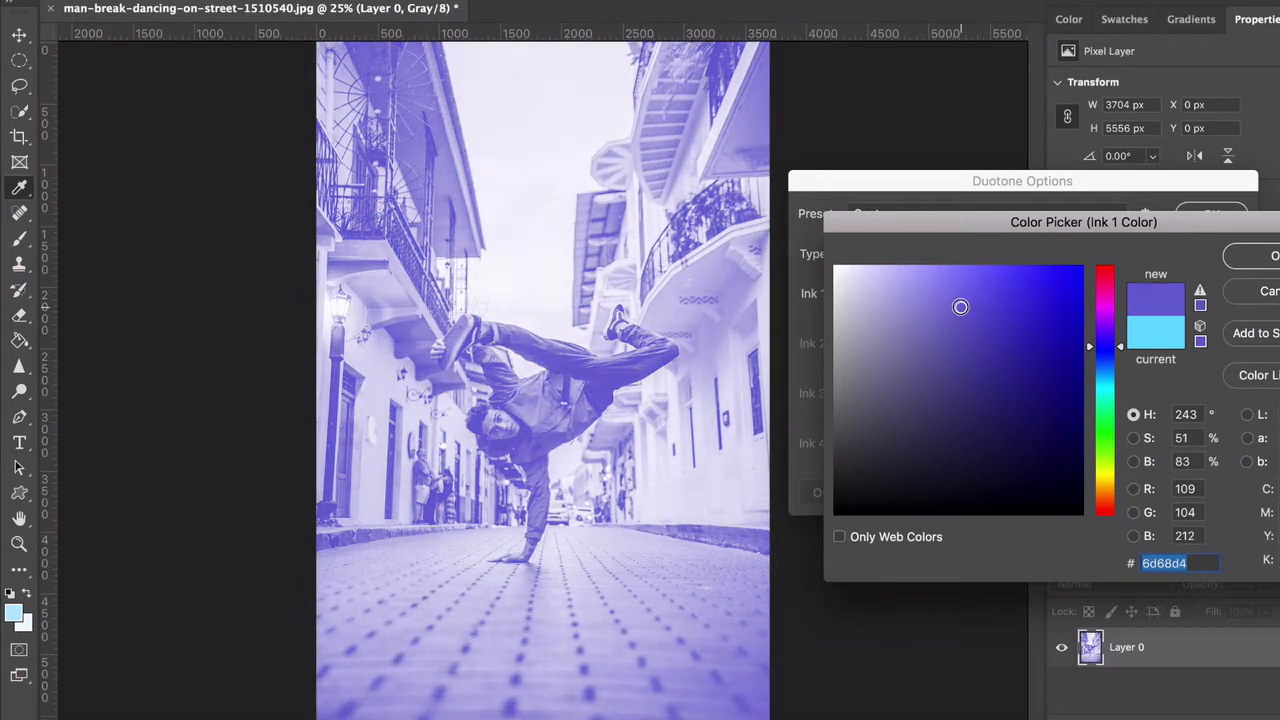
{"action": "left_click", "coordinate": [933, 323]}
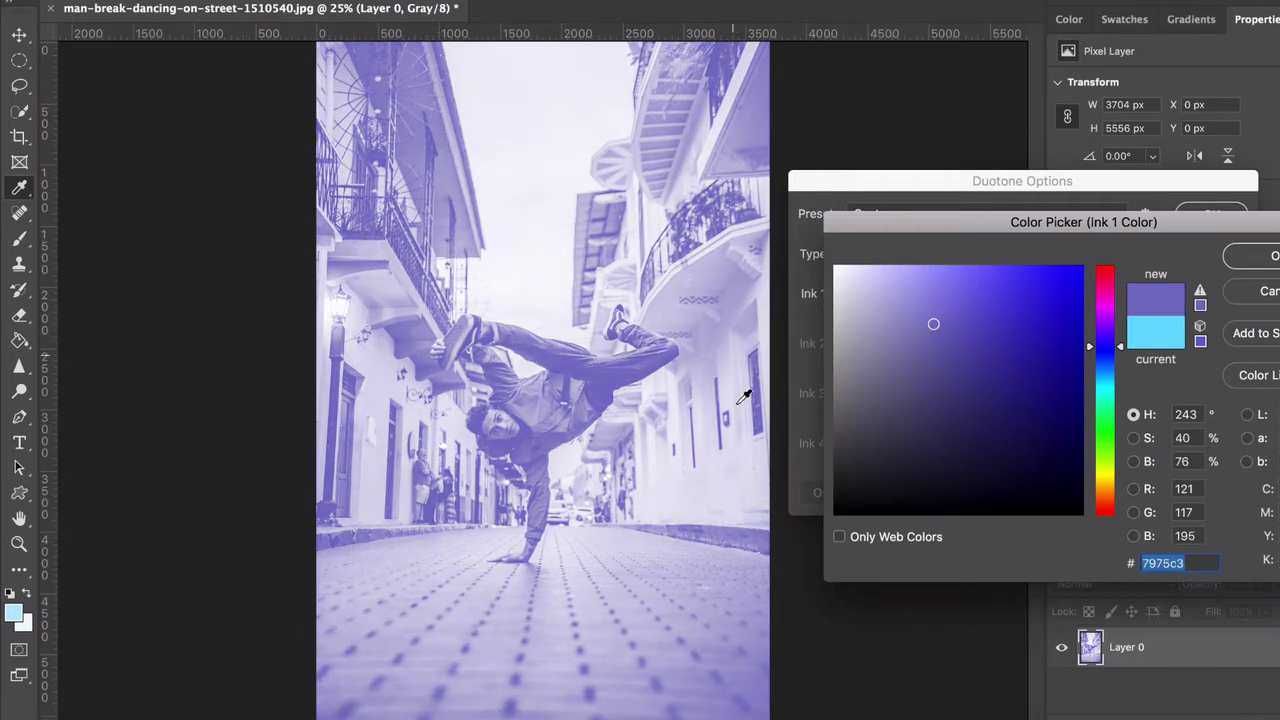
{"action": "left_click", "coordinate": [1258, 258]}
Change the type to Duotone and set Ink 2 to the violet-blue color 7072c5
{"action": "left_click", "coordinate": [866, 256]}
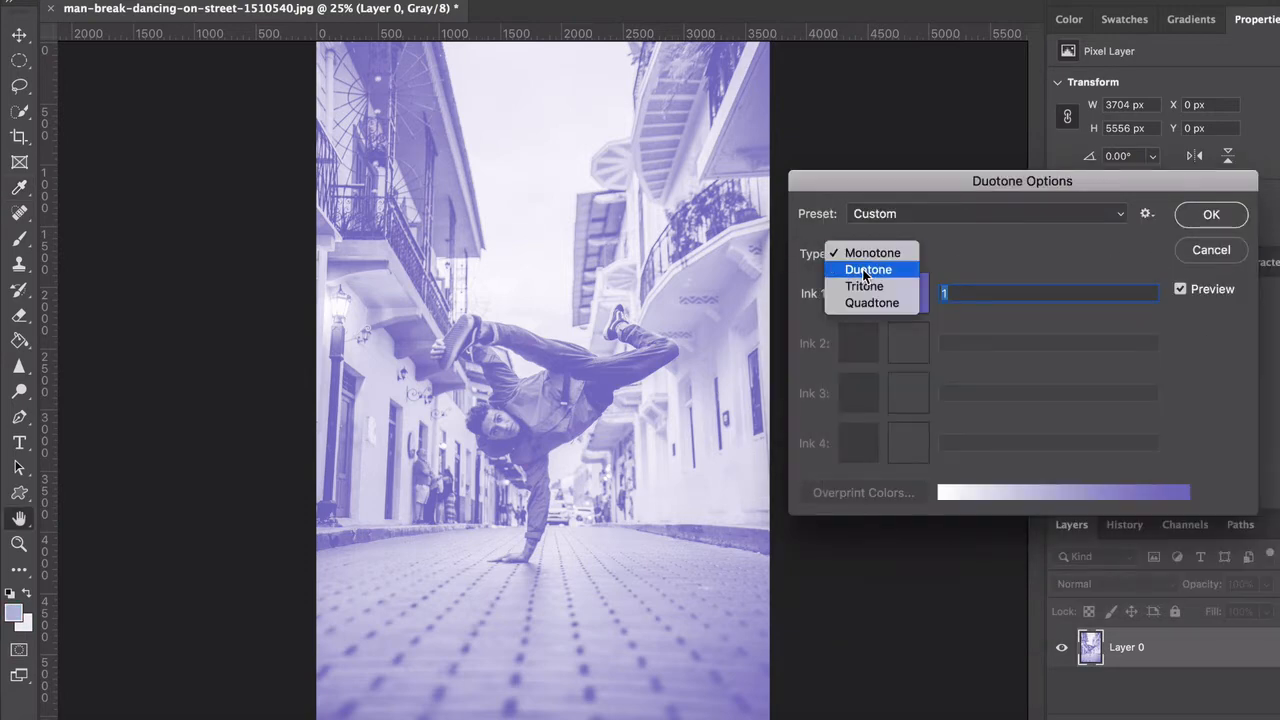
{"action": "left_click", "coordinate": [866, 270]}
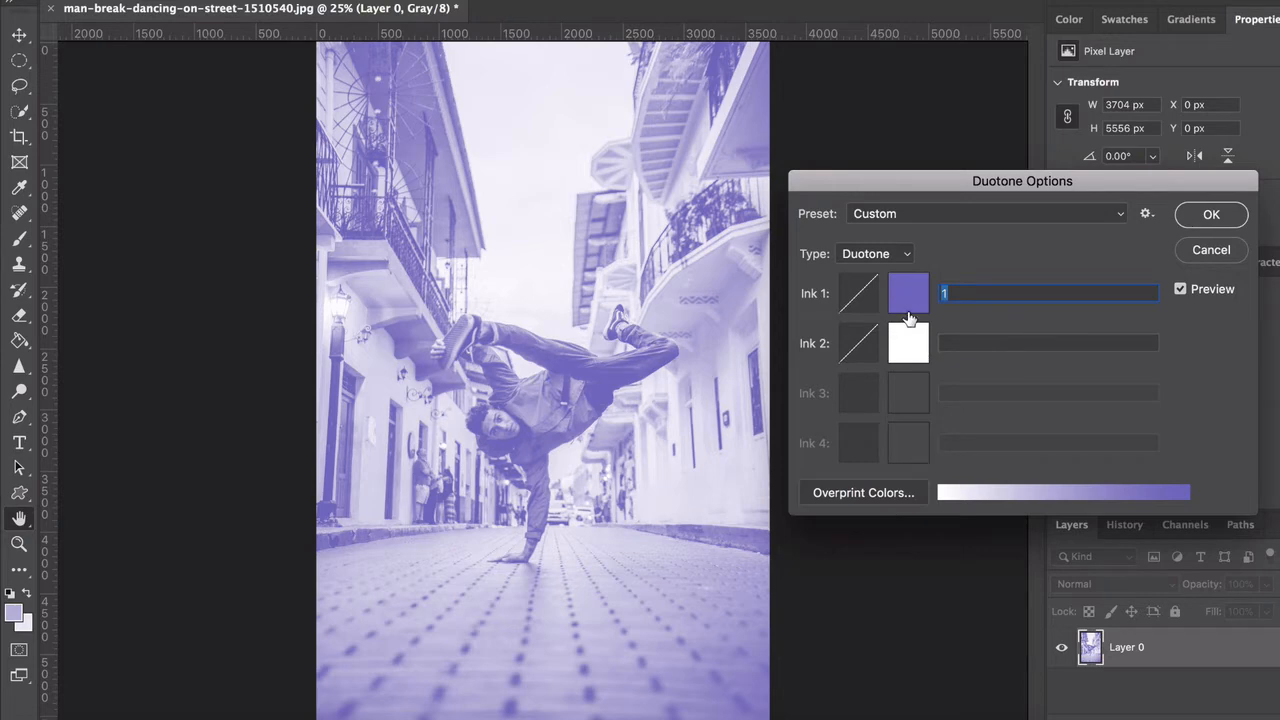
{"action": "left_click", "coordinate": [906, 337]}
{"action": "left_click", "coordinate": [1100, 352]}
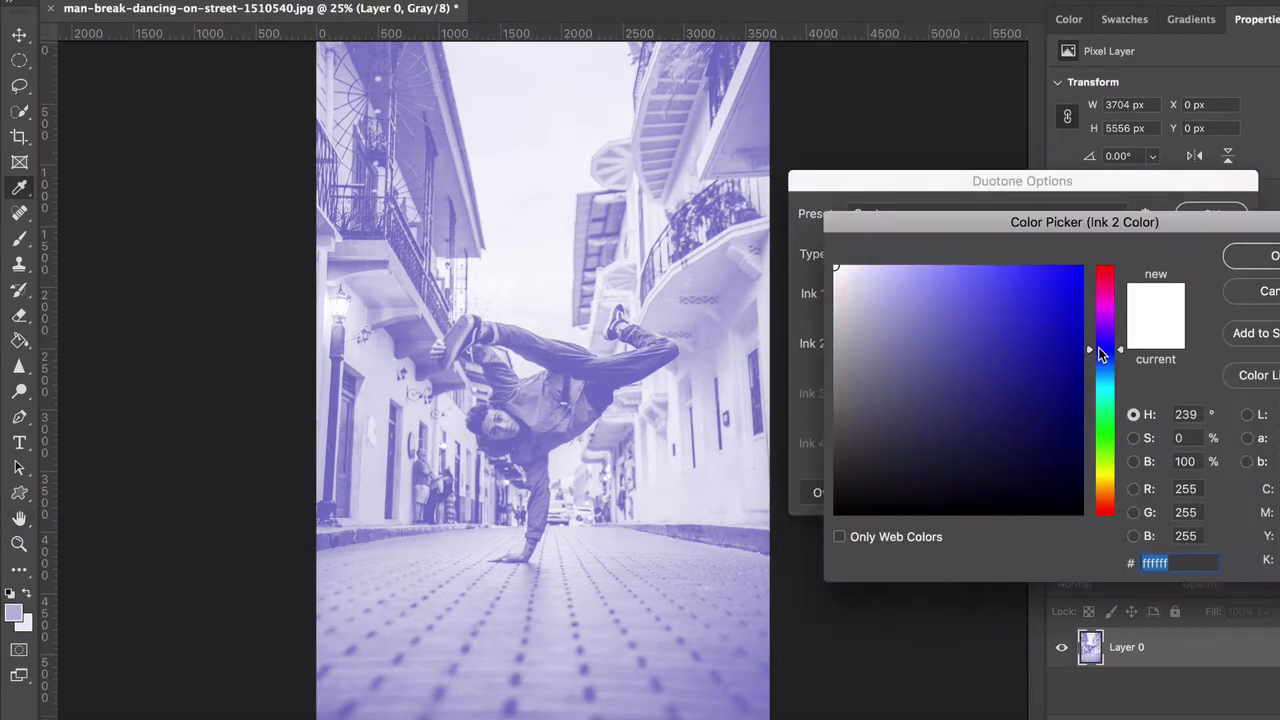
{"action": "left_click", "coordinate": [1073, 389]}
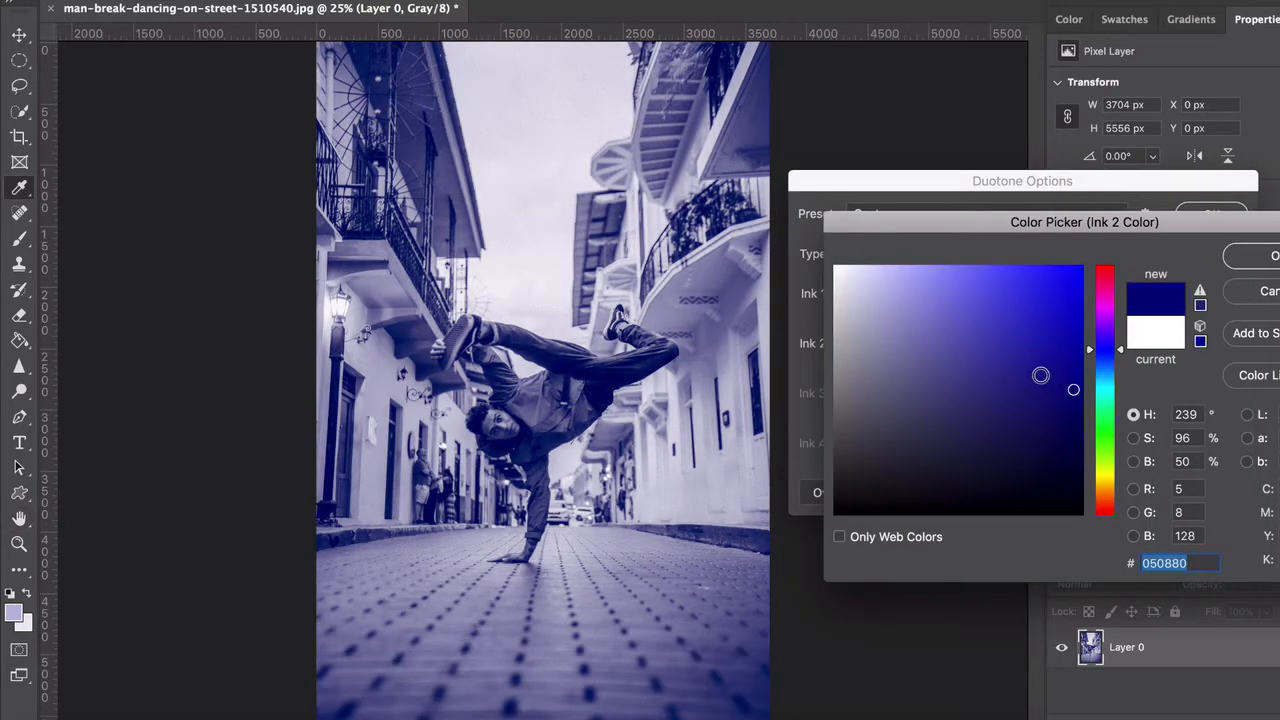
{"action": "left_click", "coordinate": [1035, 374]}
{"action": "mouse_move", "coordinate": [1031, 349]}
{"action": "left_mouse_down"}
{"action": "mouse_move", "coordinate": [1056, 324]}
{"action": "mouse_move", "coordinate": [990, 296]}
{"action": "mouse_move", "coordinate": [937, 325]}
{"action": "mouse_move", "coordinate": [909, 321]}
{"action": "mouse_move", "coordinate": [941, 322]}
{"action": "left_mouse_up"}
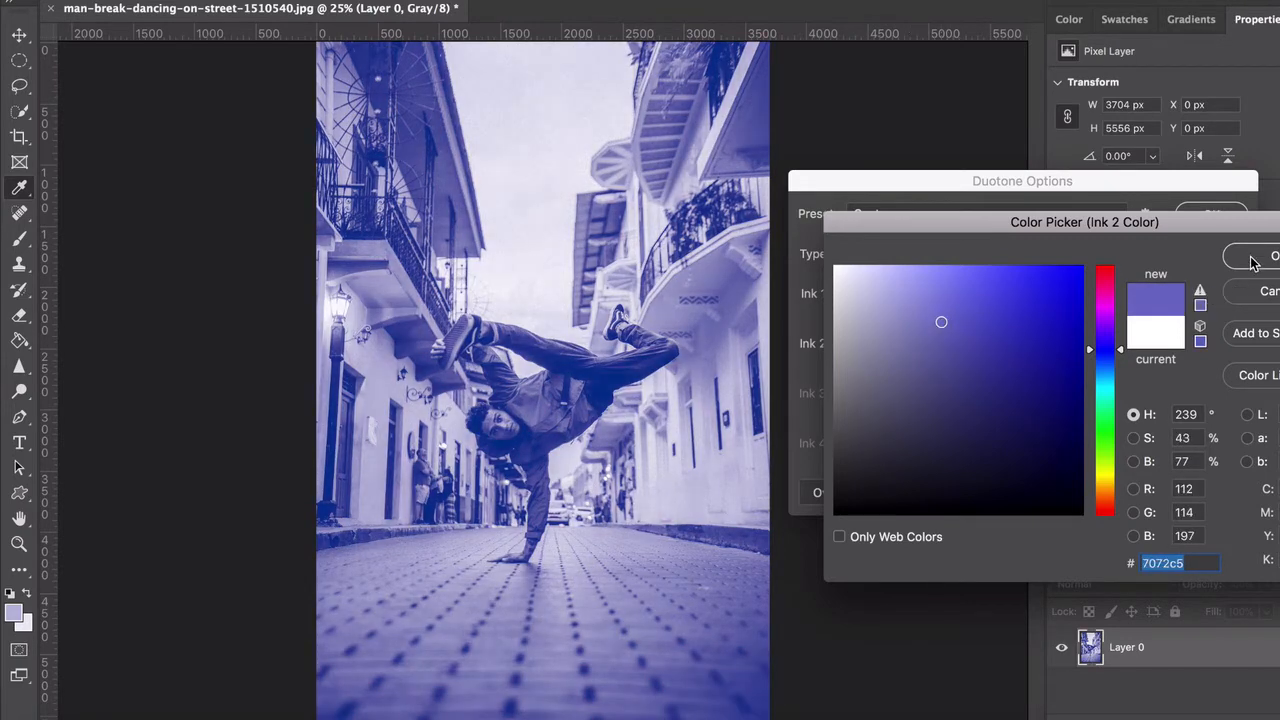
{"action": "left_click", "coordinate": [1252, 262]}
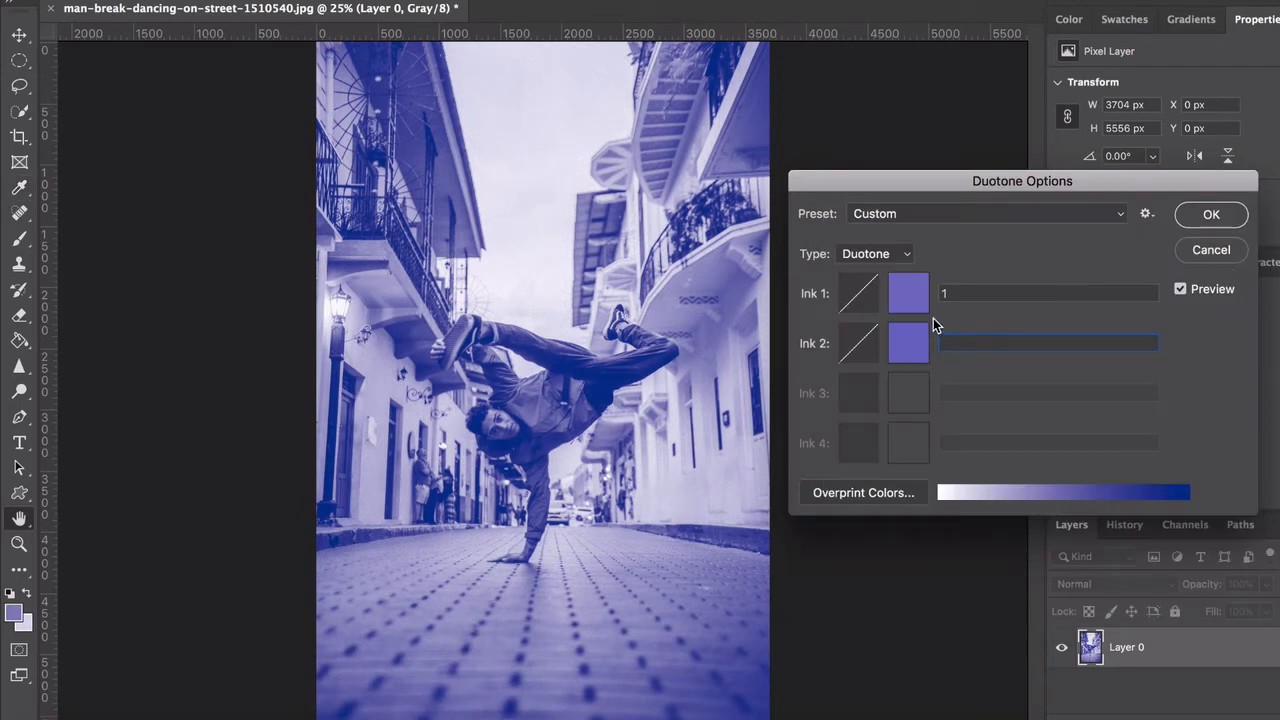
Try the Tritone type with a strong red for Ink 3, and return the type to Duotone
{"action": "left_click", "coordinate": [878, 258]}
{"action": "left_click", "coordinate": [870, 264]}
{"action": "left_click", "coordinate": [870, 266]}
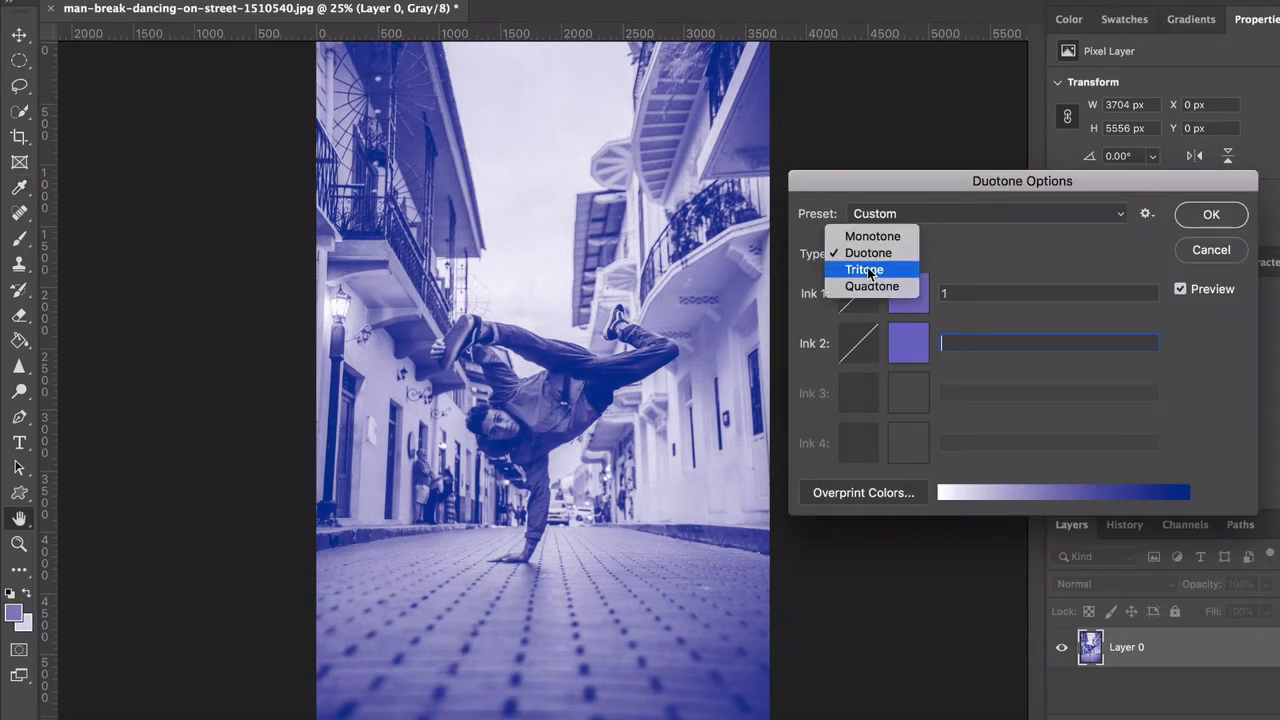
{"action": "left_click", "coordinate": [866, 270]}
{"action": "left_click", "coordinate": [906, 393]}
{"action": "left_click", "coordinate": [1072, 292]}
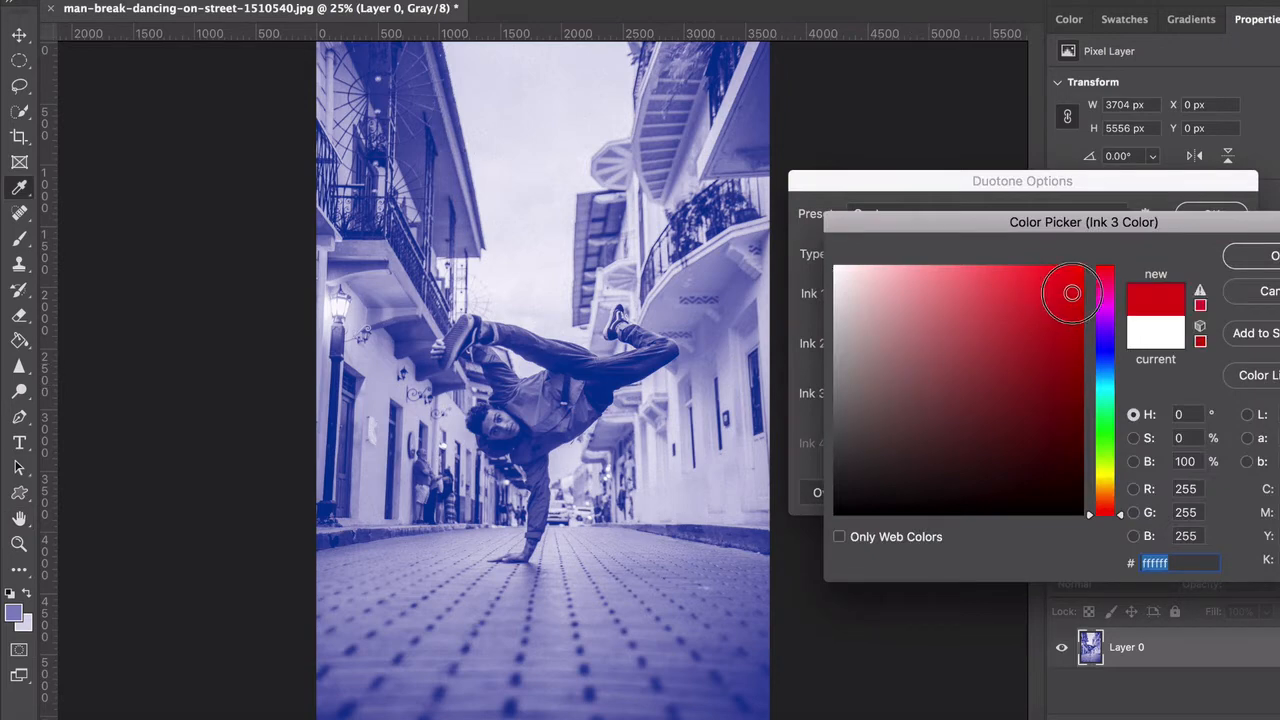
{"action": "key", "text": "Return"}
{"action": "left_click", "coordinate": [871, 257]}
{"action": "left_click", "coordinate": [862, 235]}
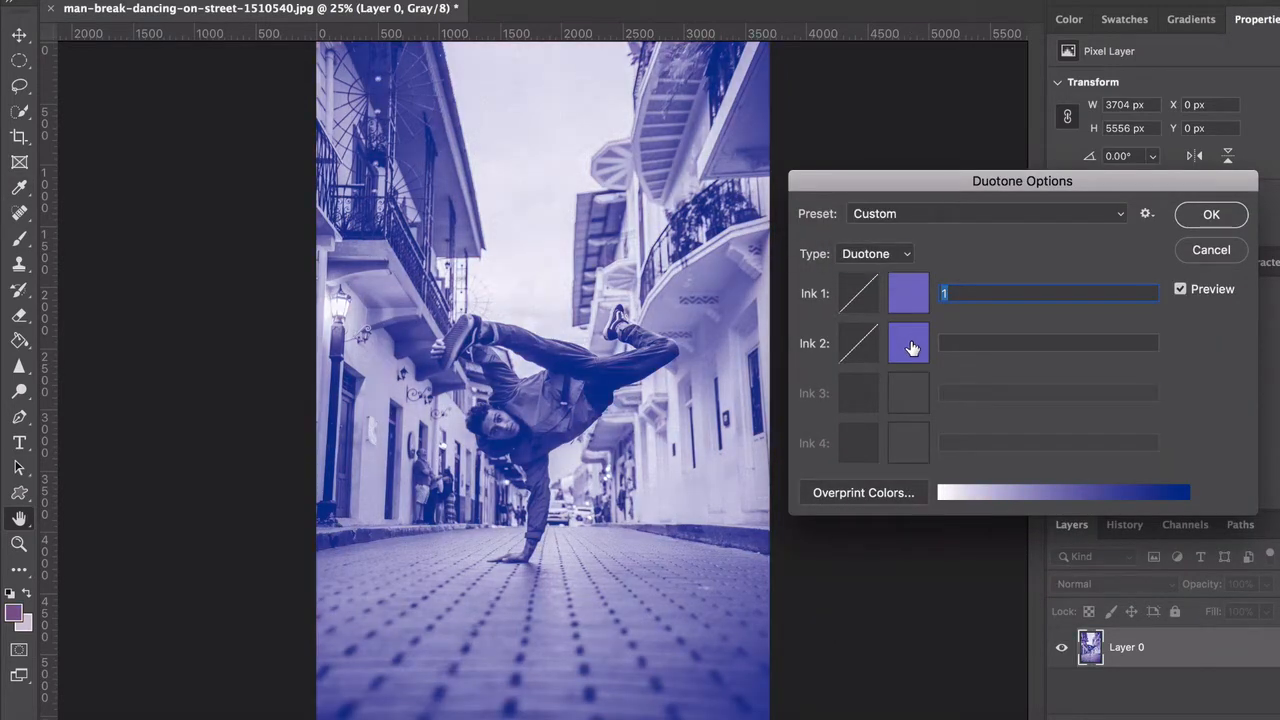
Try pink and red shades for Ink 2, settle on the light lavender abacd5 named 2, and apply the duotone
{"action": "left_click", "coordinate": [912, 347]}
{"action": "key", "text": "Return"}
{"action": "left_click", "coordinate": [909, 343]}
{"action": "left_click", "coordinate": [1096, 282]}
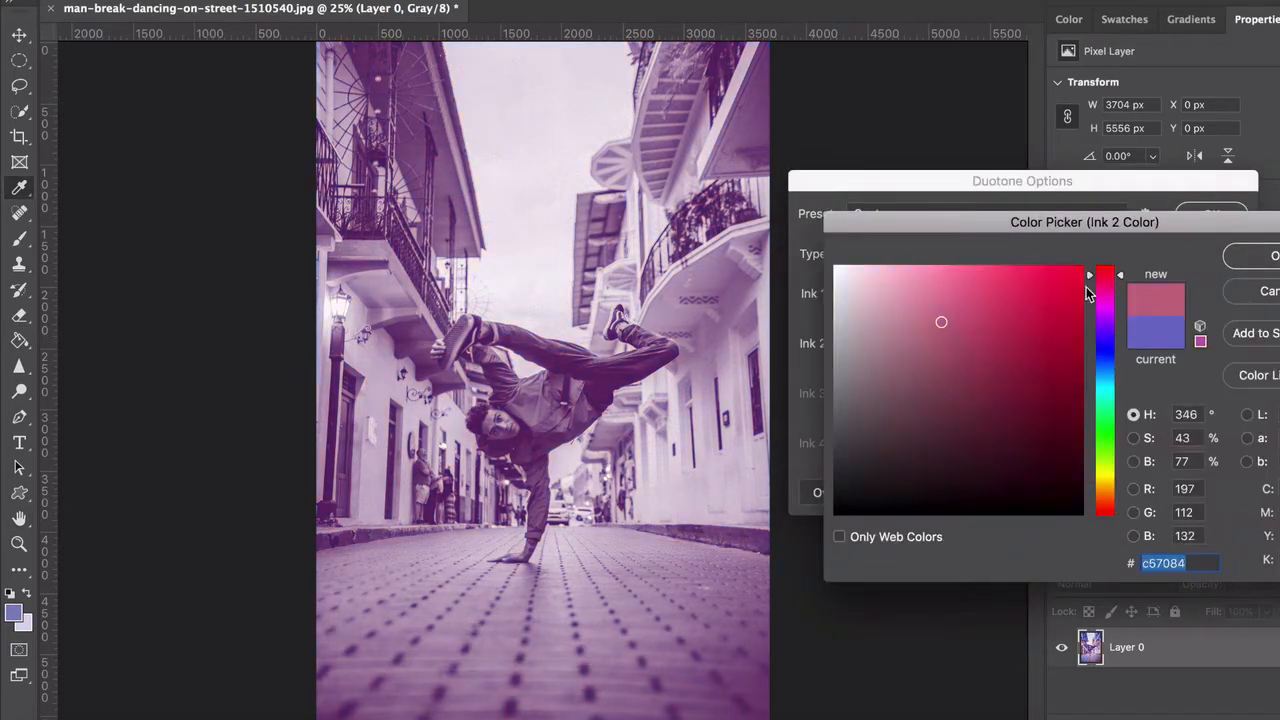
{"action": "left_click", "coordinate": [1072, 268]}
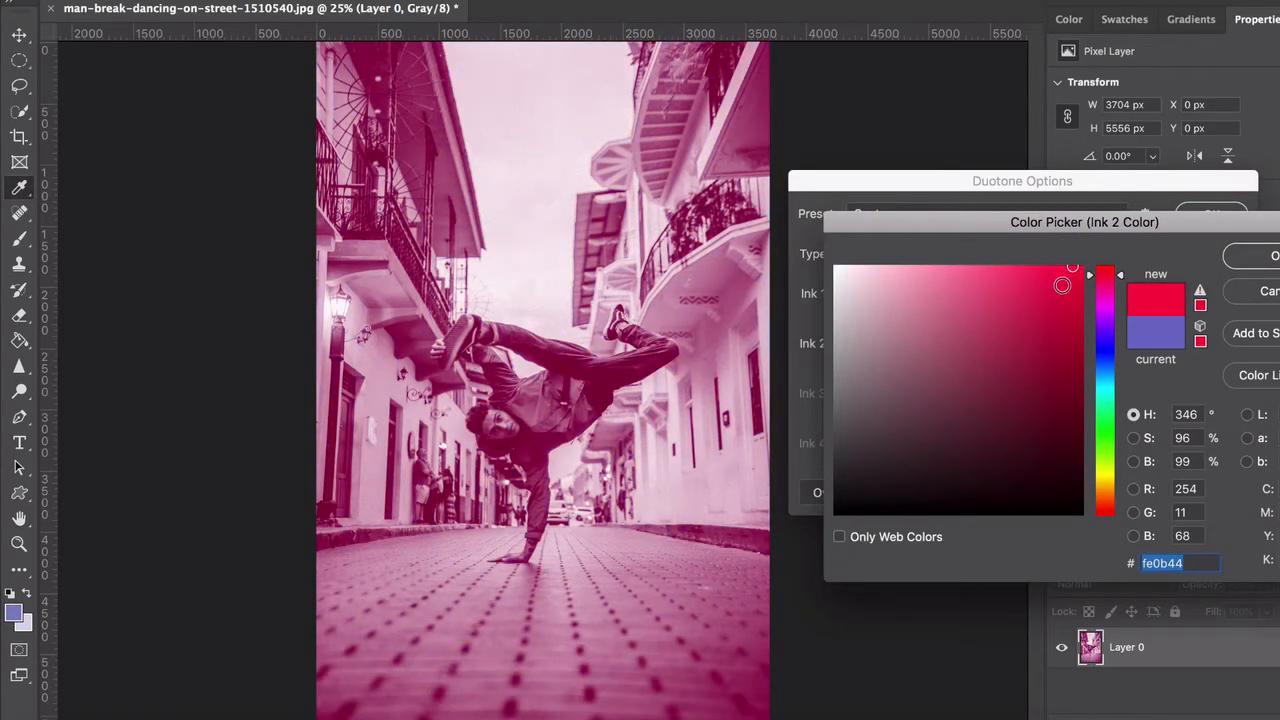
{"action": "left_click", "coordinate": [1030, 295]}
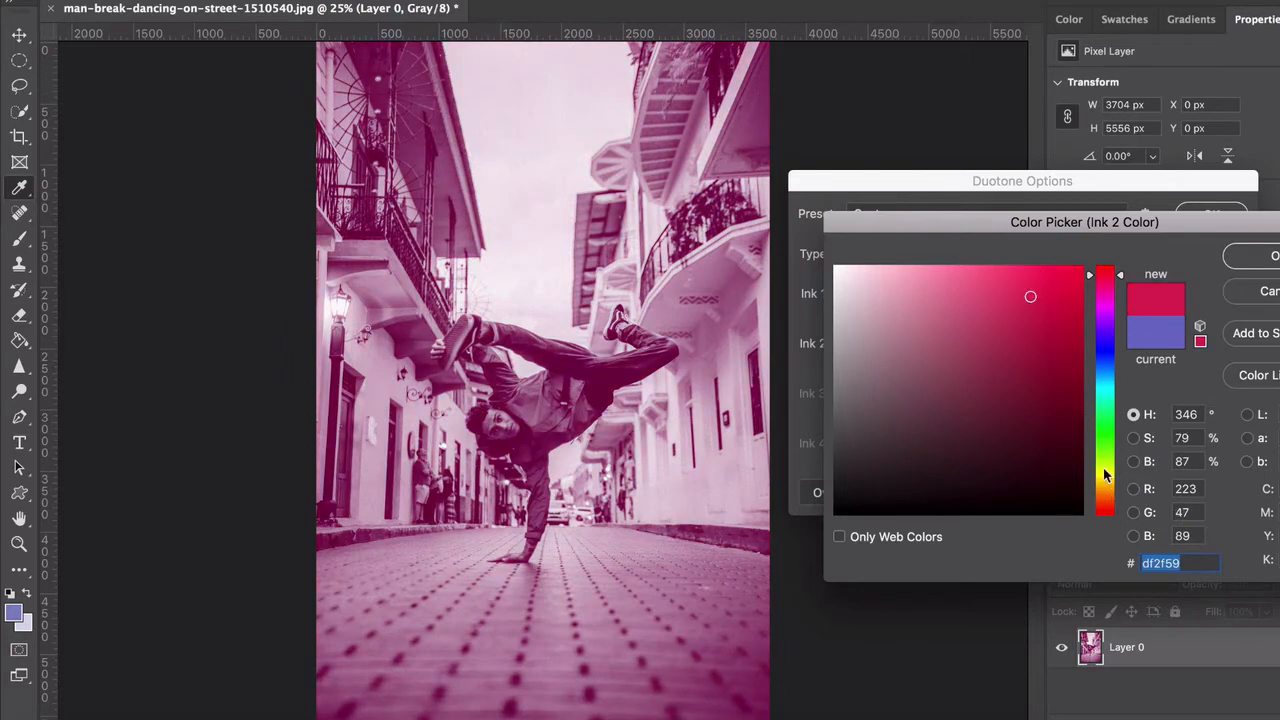
{"action": "left_click", "coordinate": [1103, 352]}
{"action": "key", "text": "Return"}
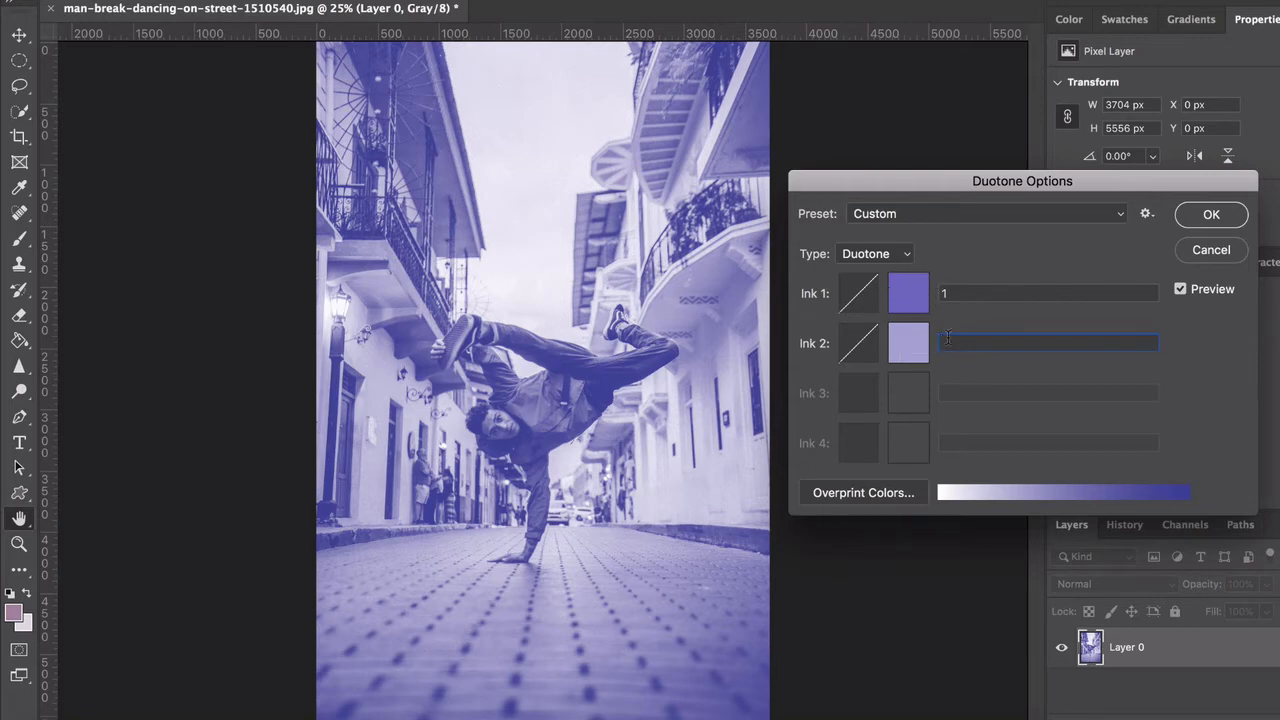
{"action": "left_click", "coordinate": [1209, 220]}
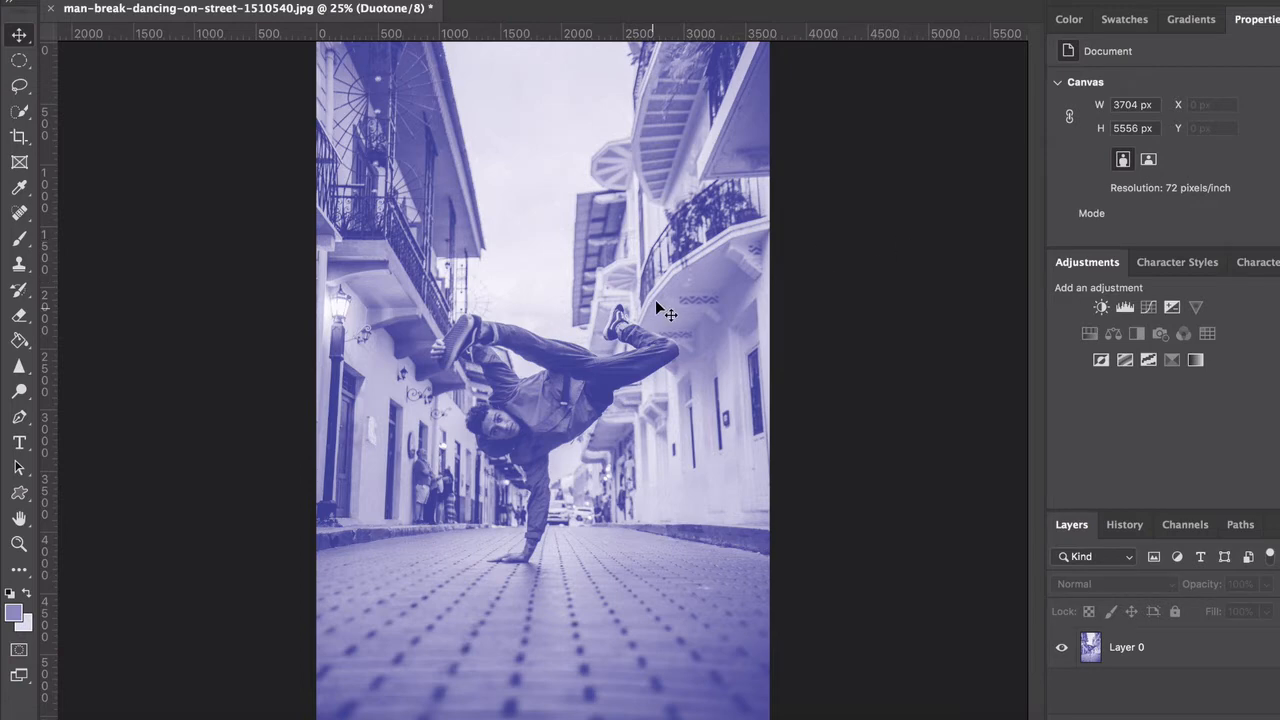
{"action": "left_click", "coordinate": [523, 419]}
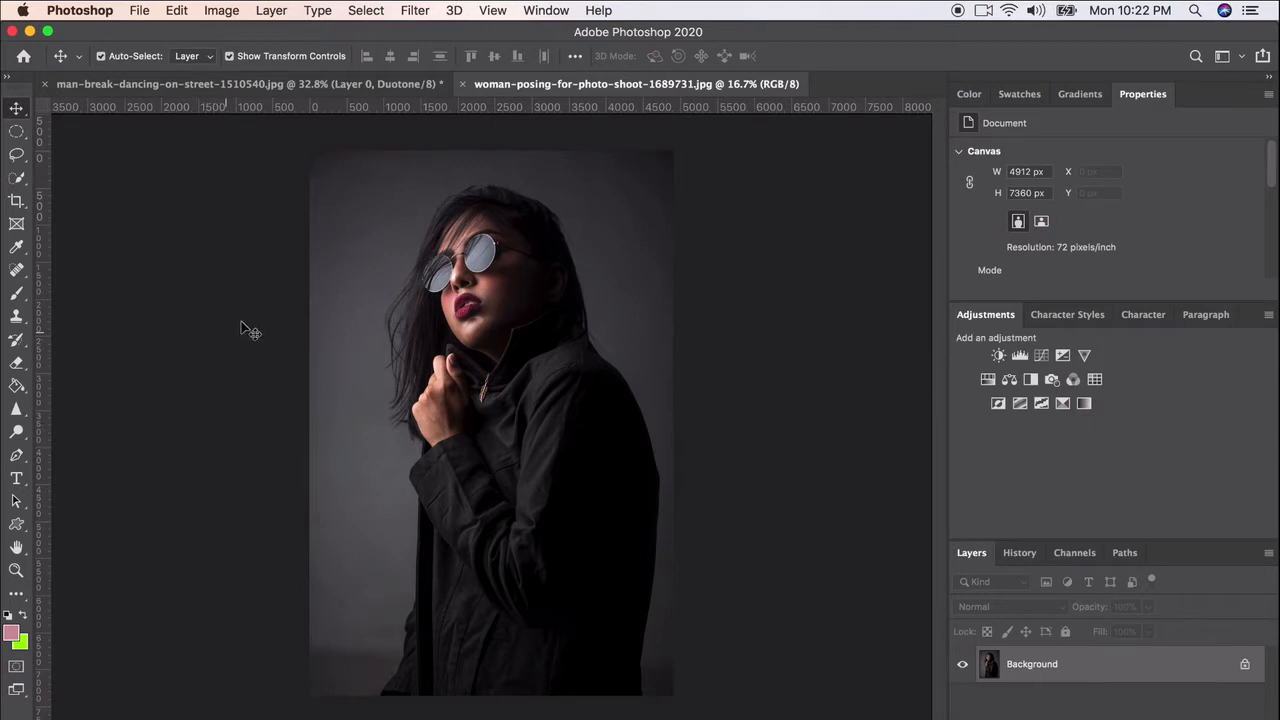
In the woman portrait document, turn the Background into Layer 0 and convert the image to grayscale, discarding its color information
{"action": "double_click", "coordinate": [1078, 667]}
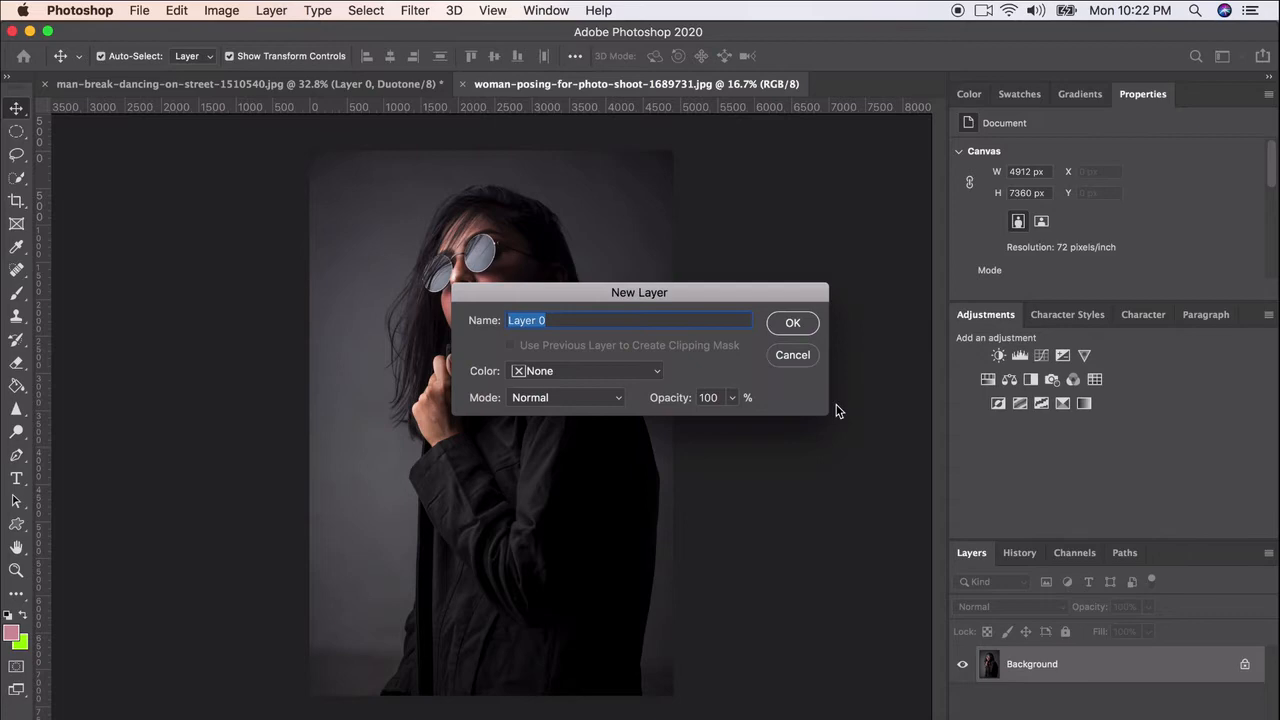
{"action": "left_click", "coordinate": [792, 322]}
{"action": "left_click", "coordinate": [221, 10]}
{"action": "mouse_move", "coordinate": [222, 33]}
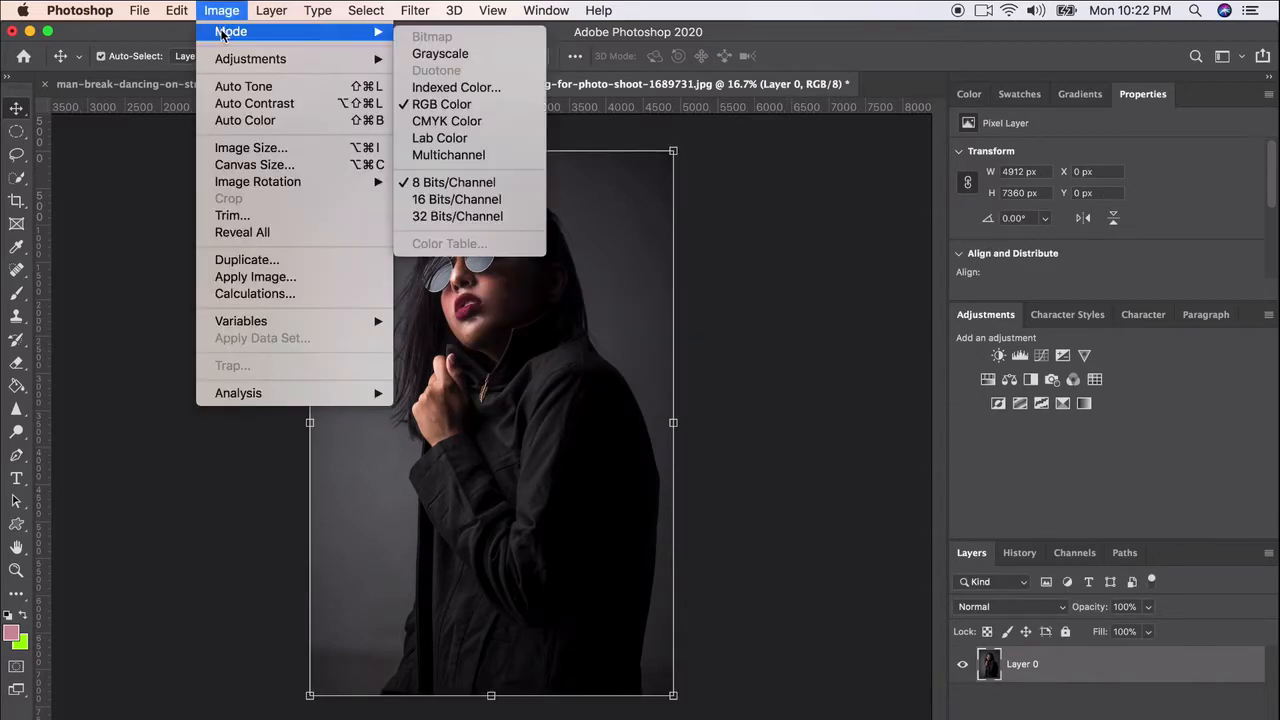
{"action": "left_click", "coordinate": [440, 53]}
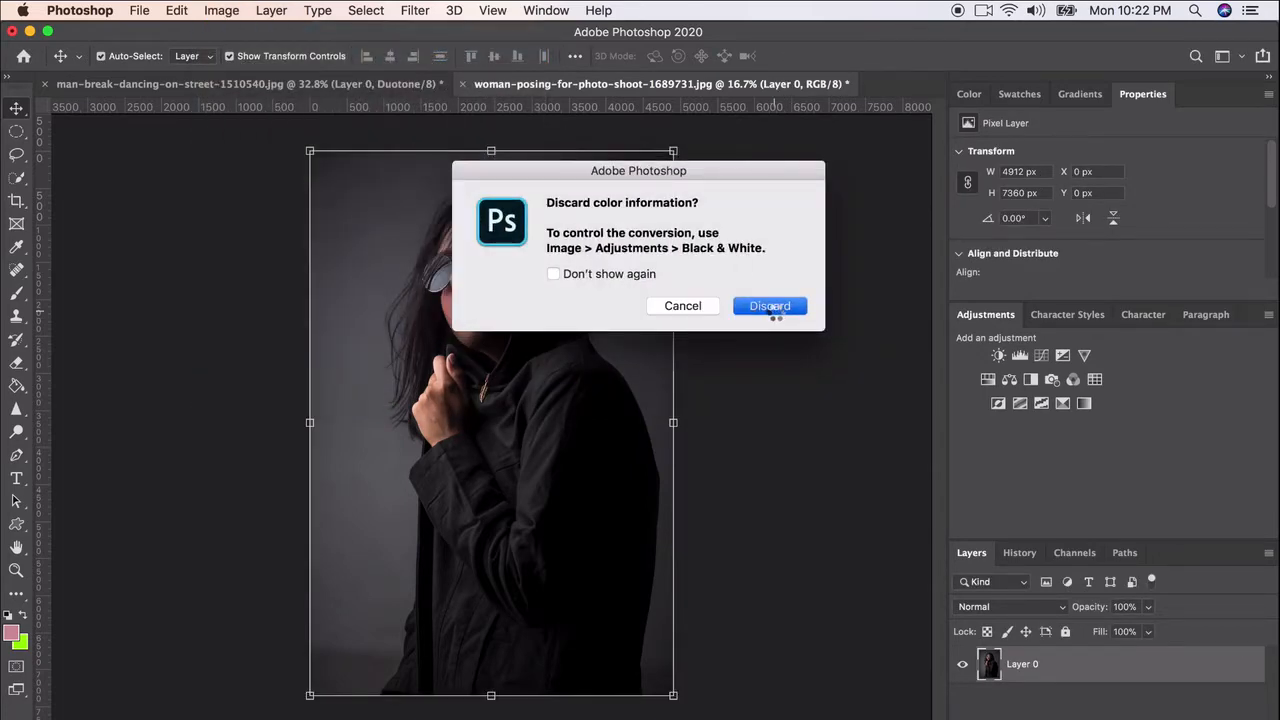
{"action": "left_click", "coordinate": [770, 306]}
Open the Duotone options for the portrait and set Ink 2 to a deep saturated blue
{"action": "left_click", "coordinate": [221, 11]}
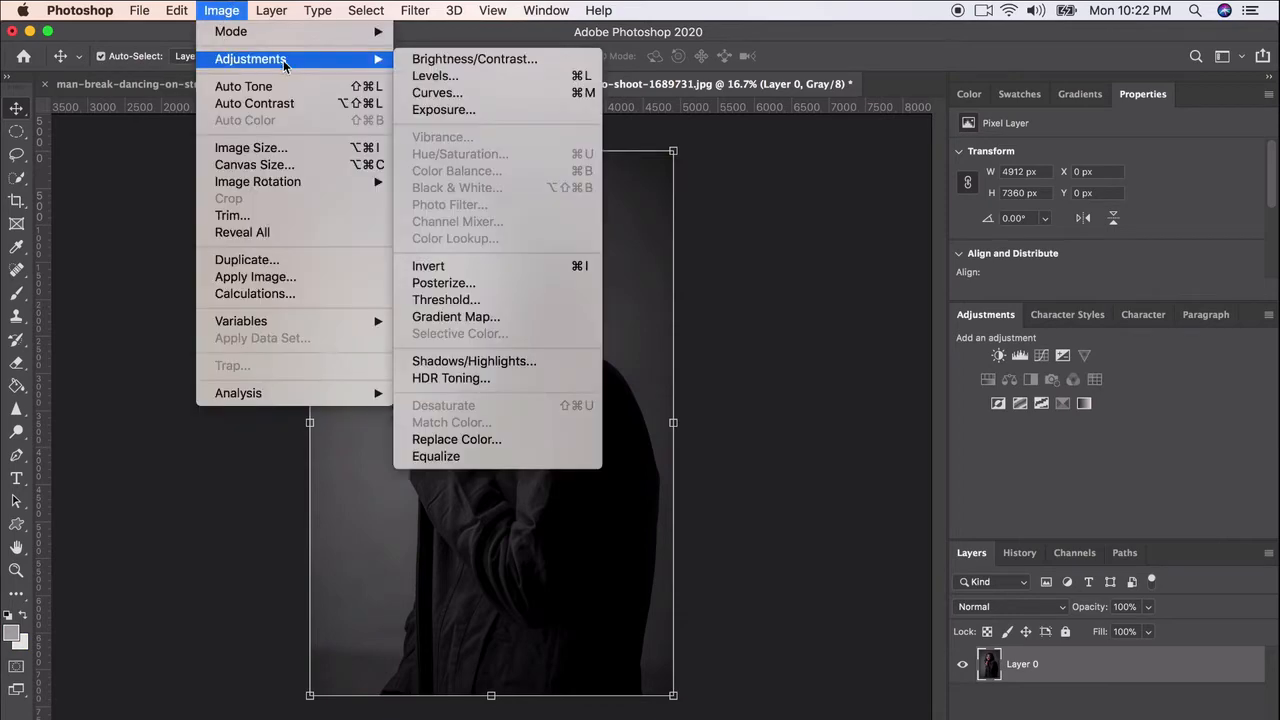
{"action": "mouse_move", "coordinate": [272, 33]}
{"action": "left_click", "coordinate": [441, 70]}
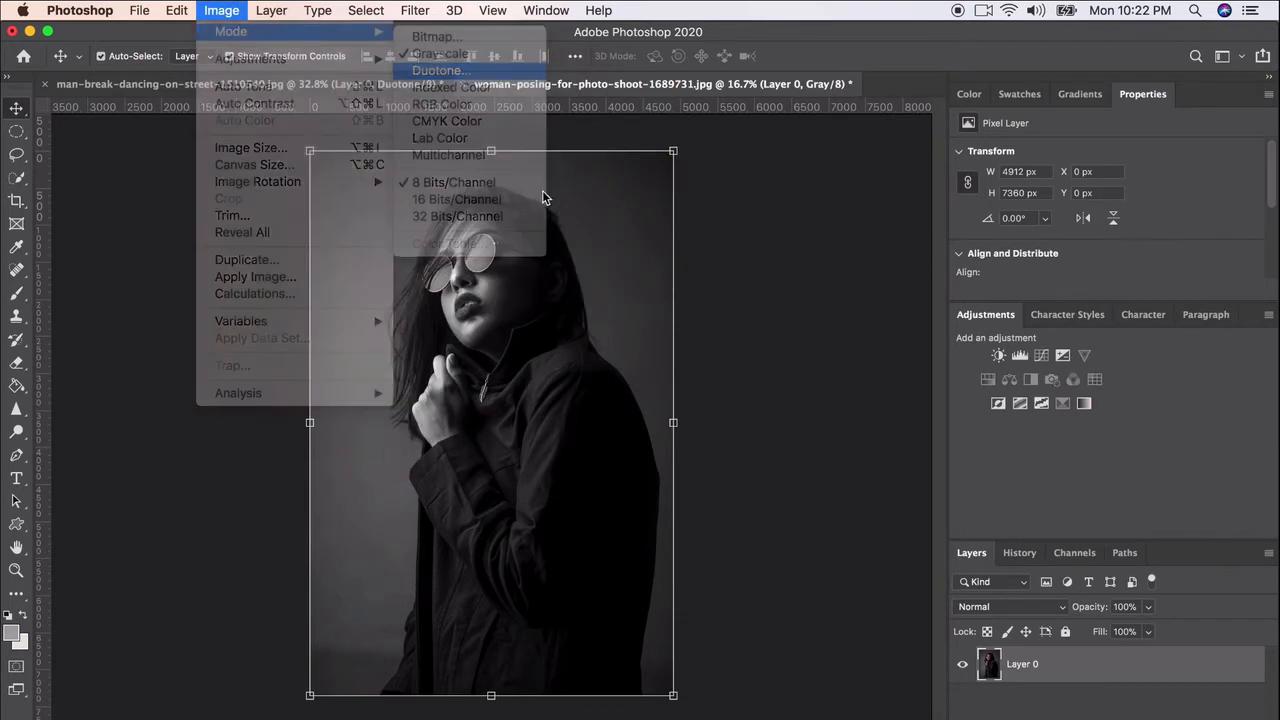
{"action": "left_click", "coordinate": [823, 388]}
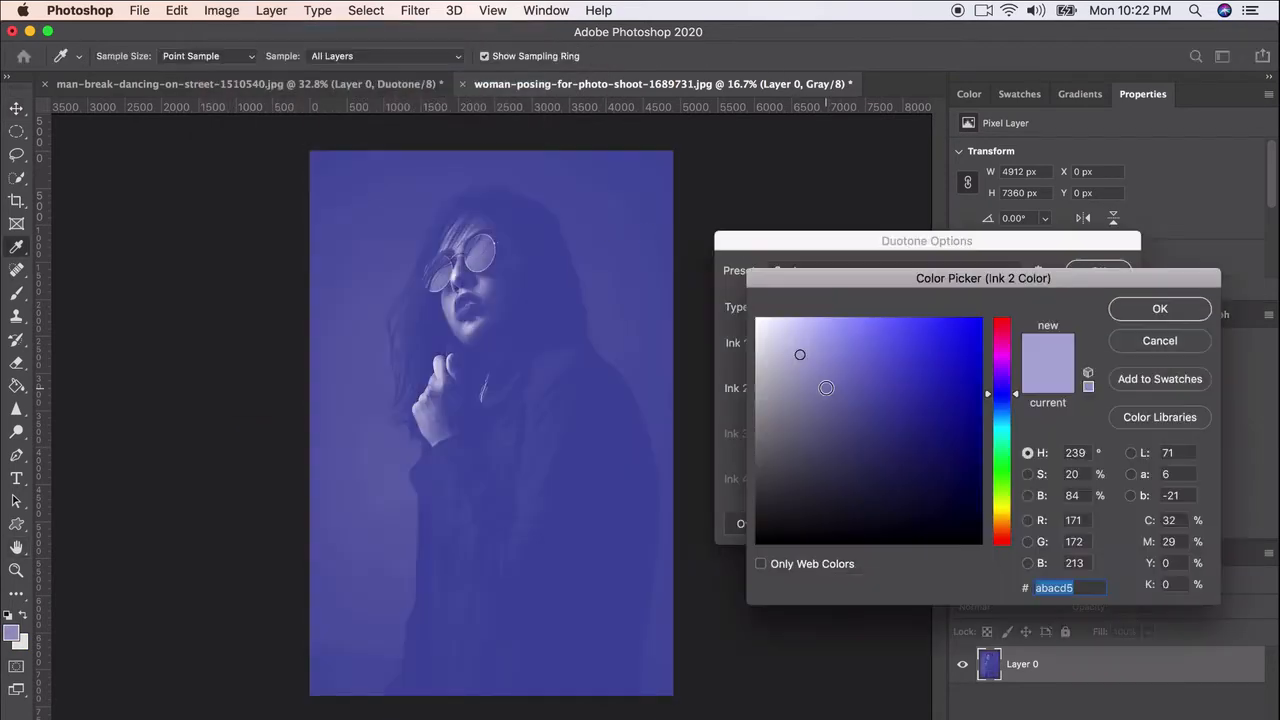
{"action": "left_click_drag", "start_coordinate": [858, 383], "coordinate": [958, 389]}
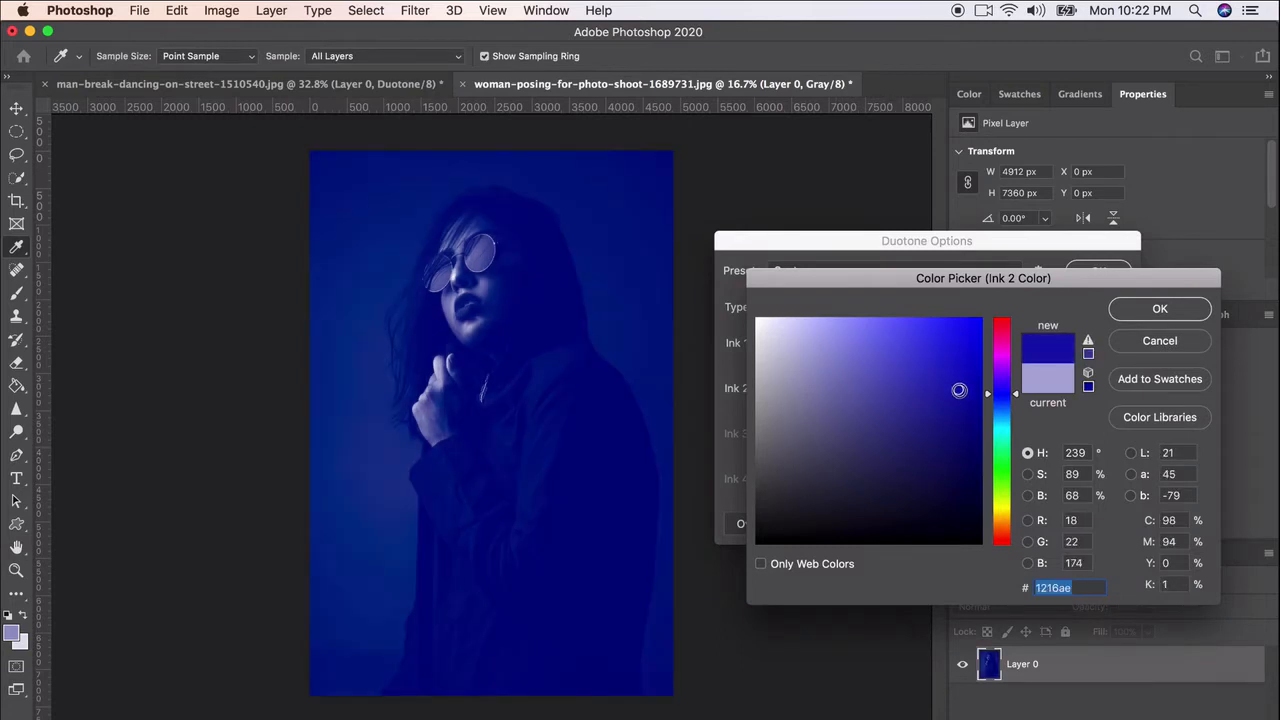
{"action": "mouse_move", "coordinate": [951, 389]}
{"action": "left_mouse_down"}
{"action": "mouse_move", "coordinate": [975, 410]}
{"action": "mouse_move", "coordinate": [963, 400]}
{"action": "left_mouse_up"}
{"action": "left_click", "coordinate": [1152, 318]}
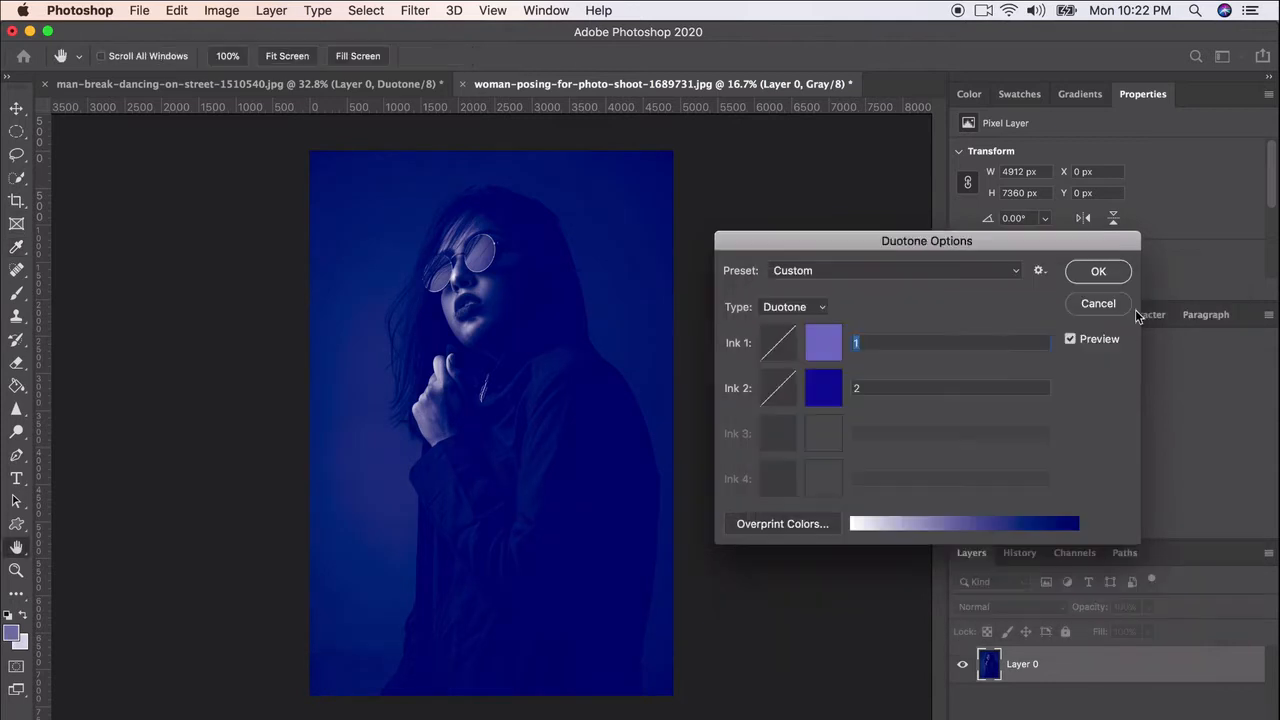
Set the portrait's Ink 1 color to white ffffff and apply the duotone
{"action": "left_click", "coordinate": [832, 343]}
{"action": "left_click", "coordinate": [829, 332]}
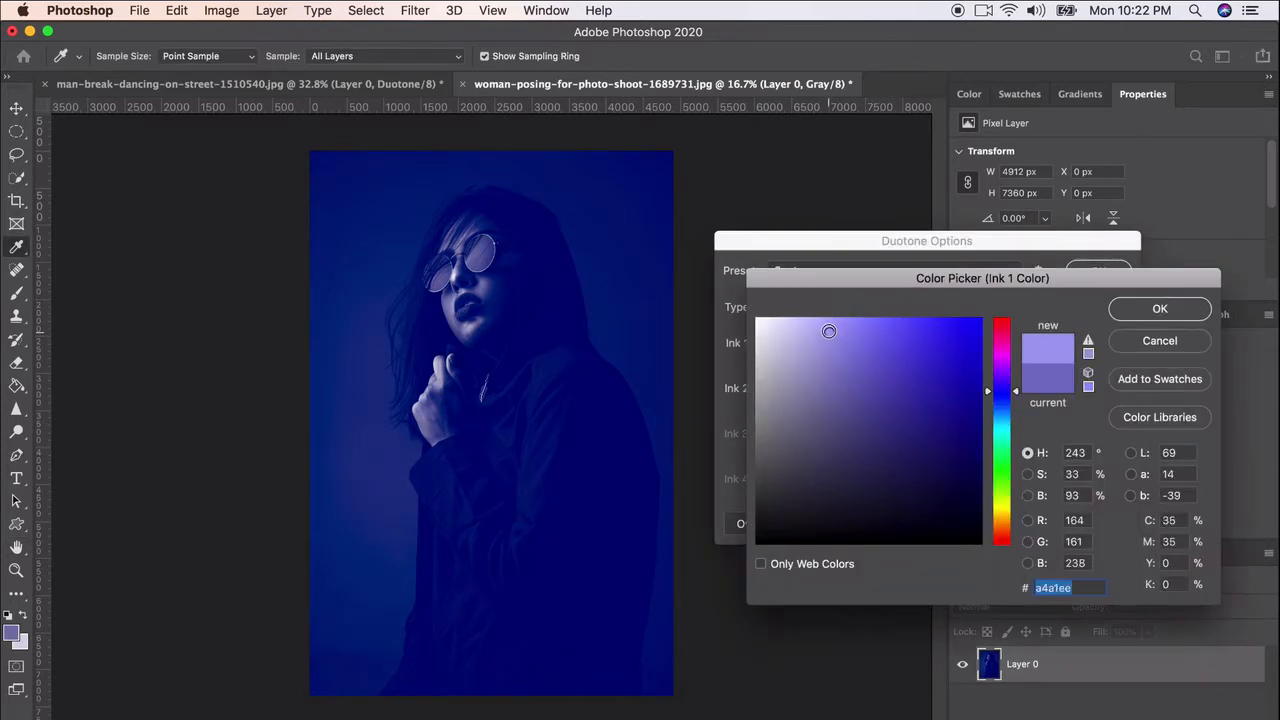
{"action": "mouse_move", "coordinate": [829, 332]}
{"action": "left_mouse_down"}
{"action": "mouse_move", "coordinate": [779, 318]}
{"action": "mouse_move", "coordinate": [785, 307]}
{"action": "mouse_move", "coordinate": [795, 316]}
{"action": "mouse_move", "coordinate": [720, 296]}
{"action": "mouse_move", "coordinate": [727, 305]}
{"action": "left_mouse_up"}
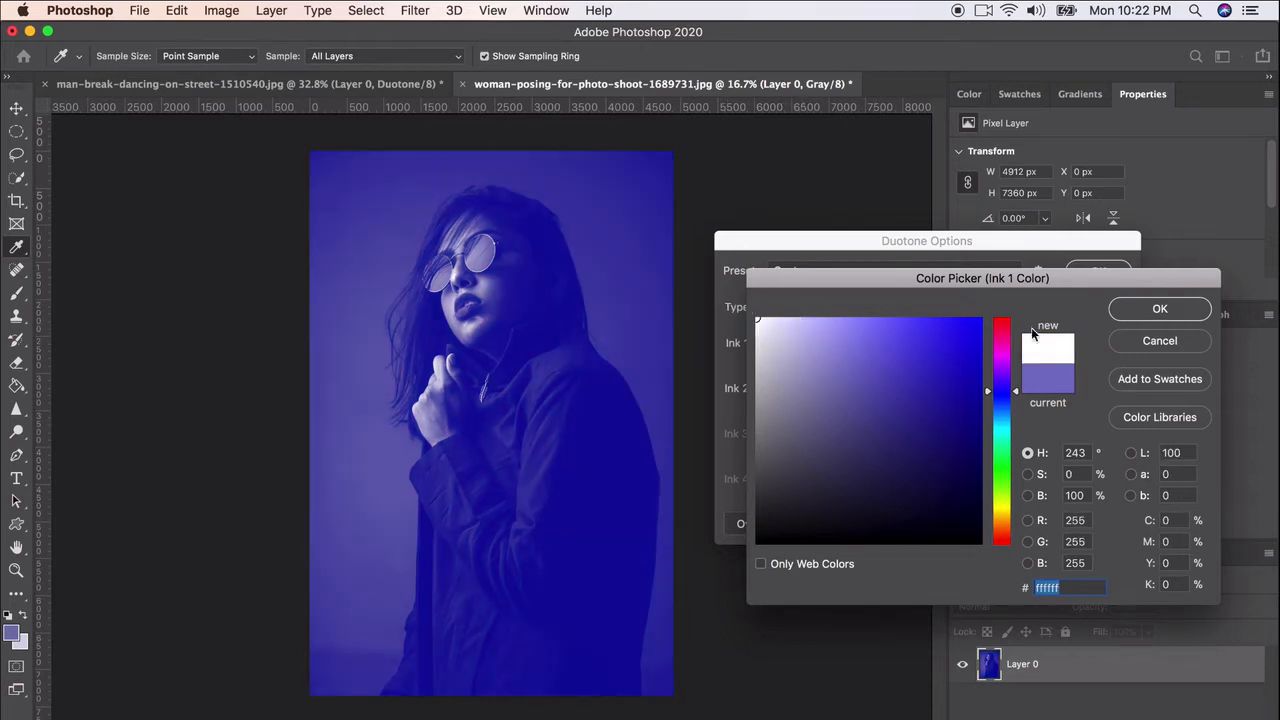
{"action": "left_click", "coordinate": [1150, 316]}
{"action": "left_click", "coordinate": [1085, 277]}
{"action": "key", "text": "v"}
{"action": "left_click", "coordinate": [791, 277]}
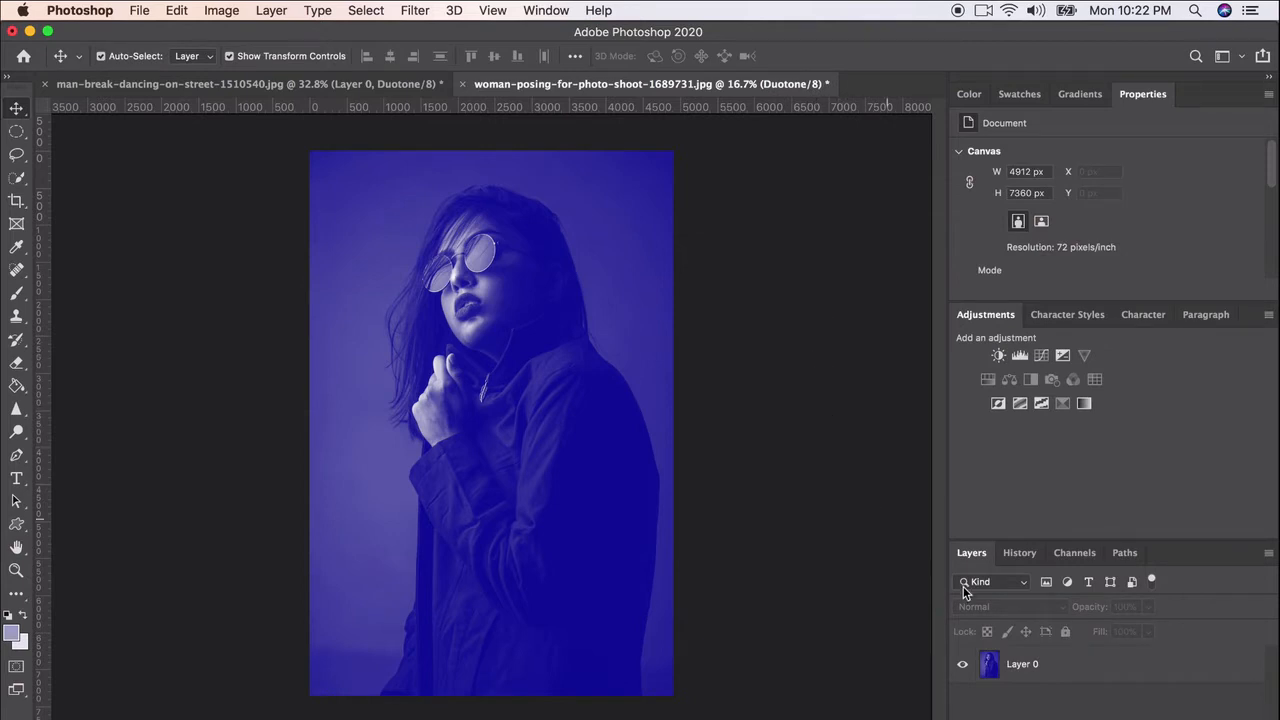
Compare the original photo snapshot with the Duotone state in the document's history
{"action": "left_click", "coordinate": [1030, 558]}
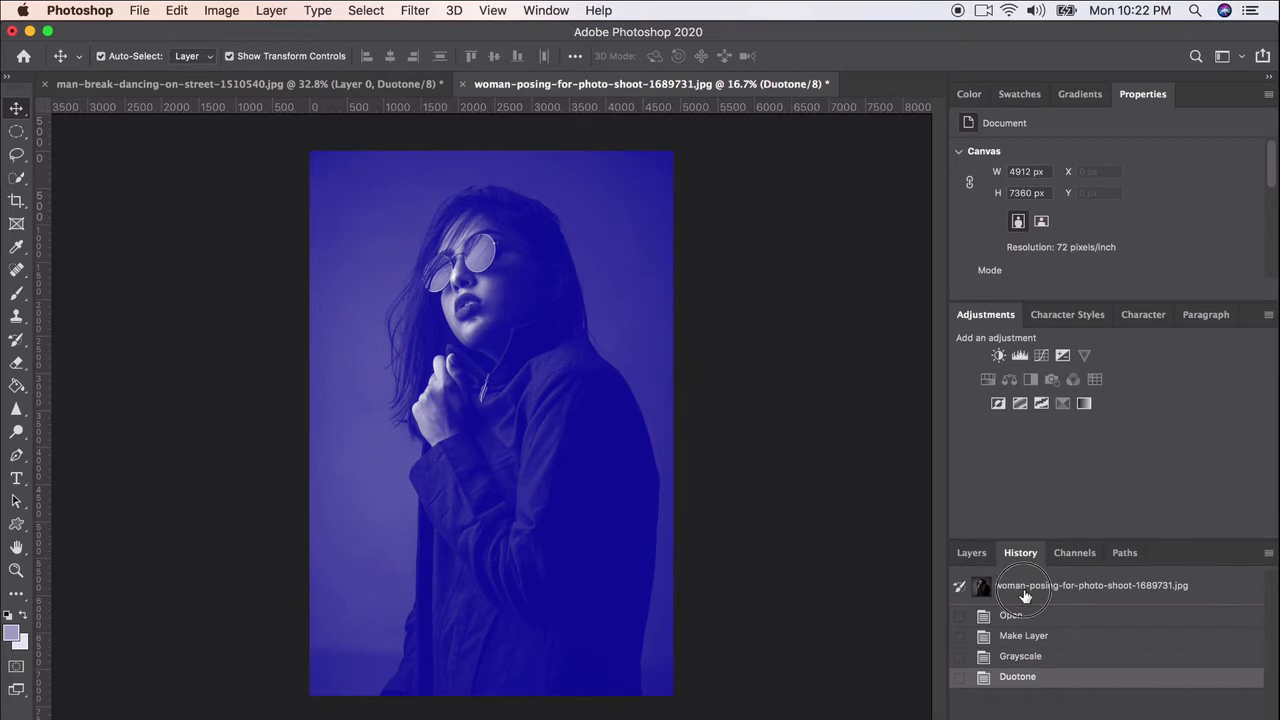
{"action": "left_click", "coordinate": [1024, 593]}
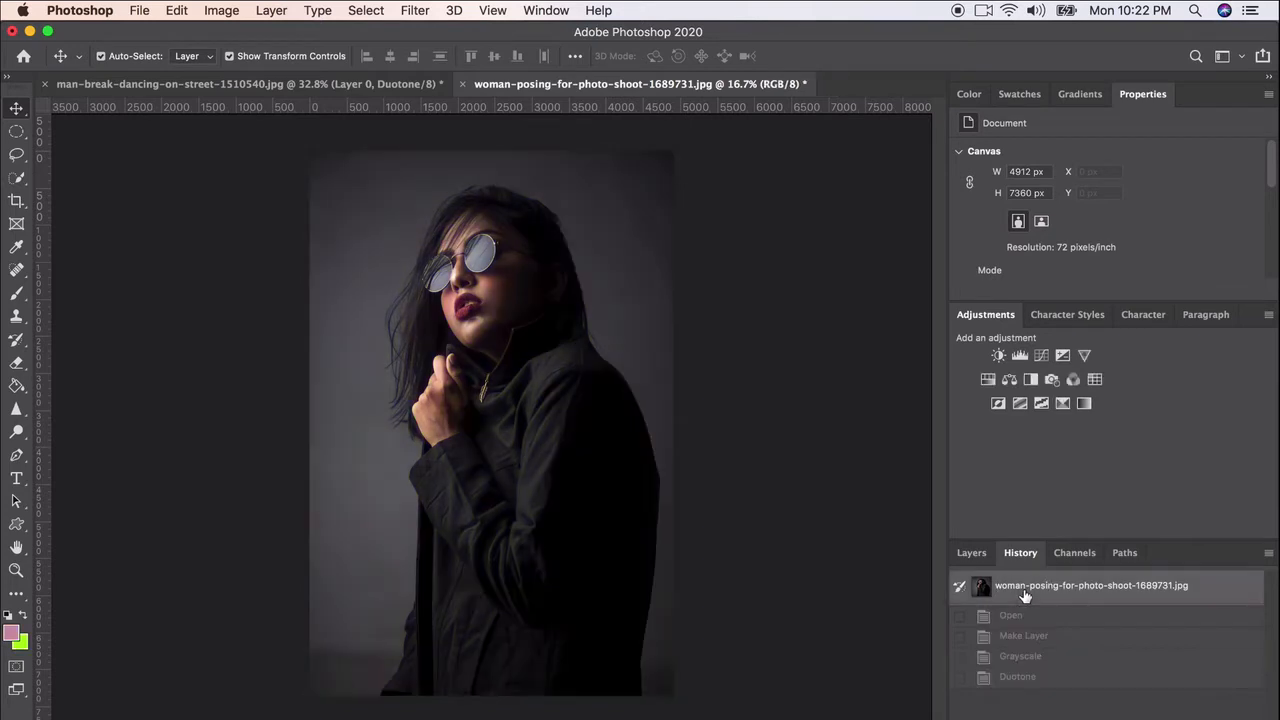
{"action": "left_click", "coordinate": [1015, 678]}
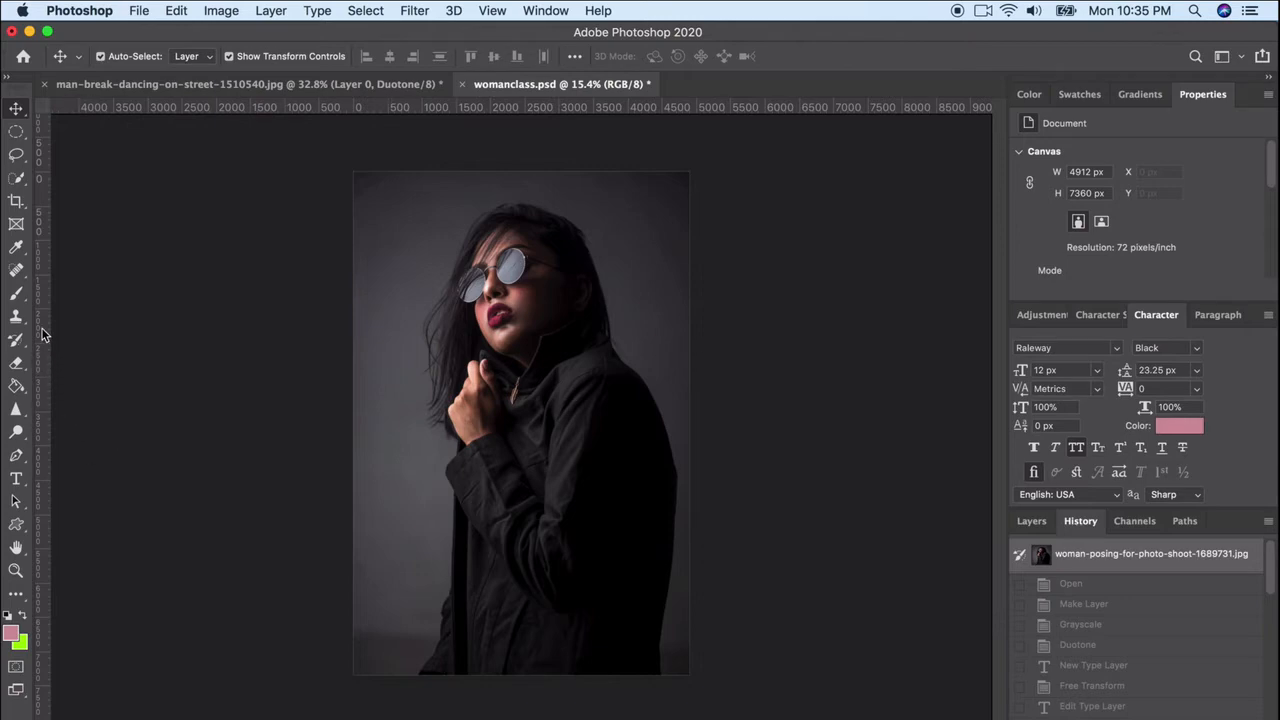
Activate the Gradient tool, choose the white-to-orange preset and open that gradient for editing
{"action": "left_click", "coordinate": [16, 385]}
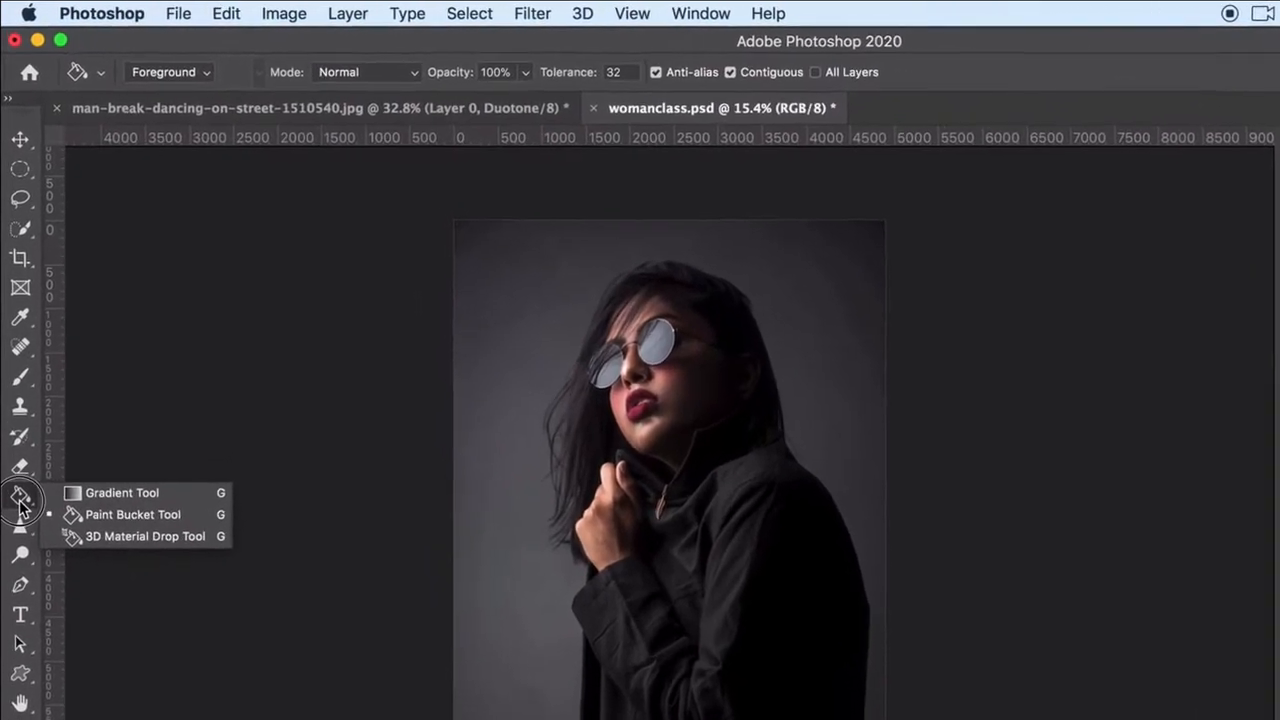
{"action": "left_click", "coordinate": [125, 508]}
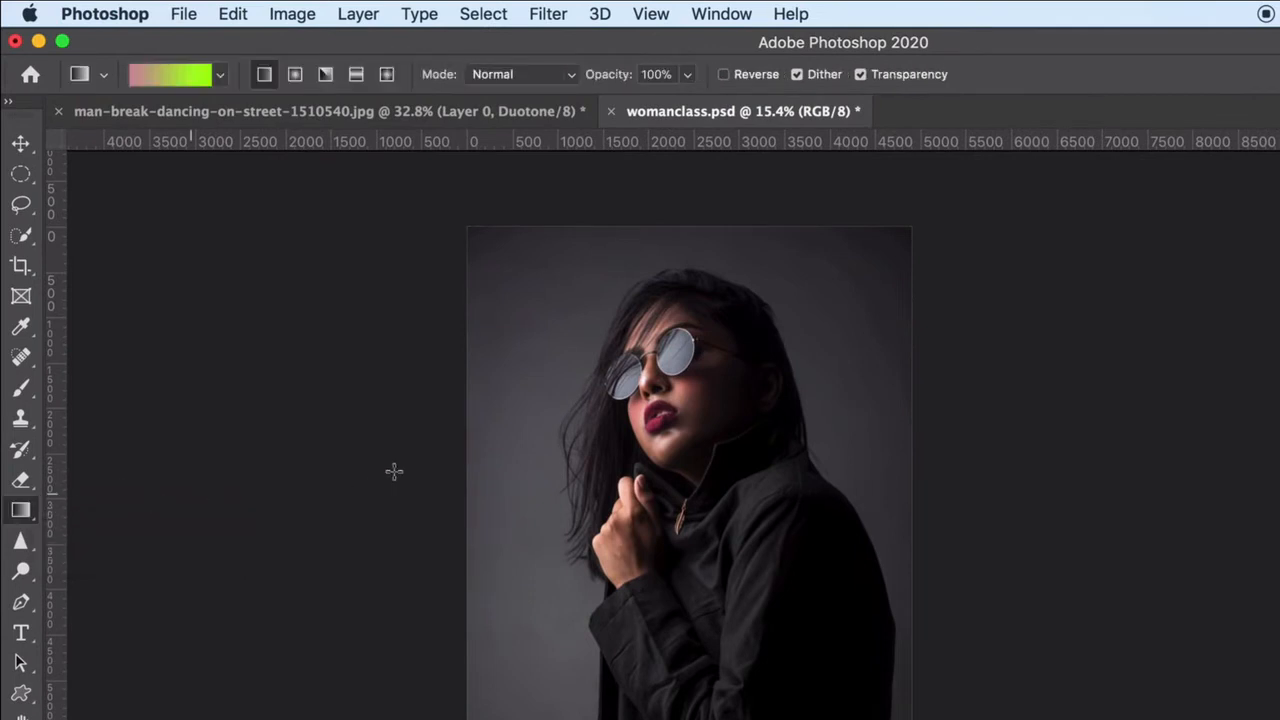
{"action": "left_click", "coordinate": [221, 76]}
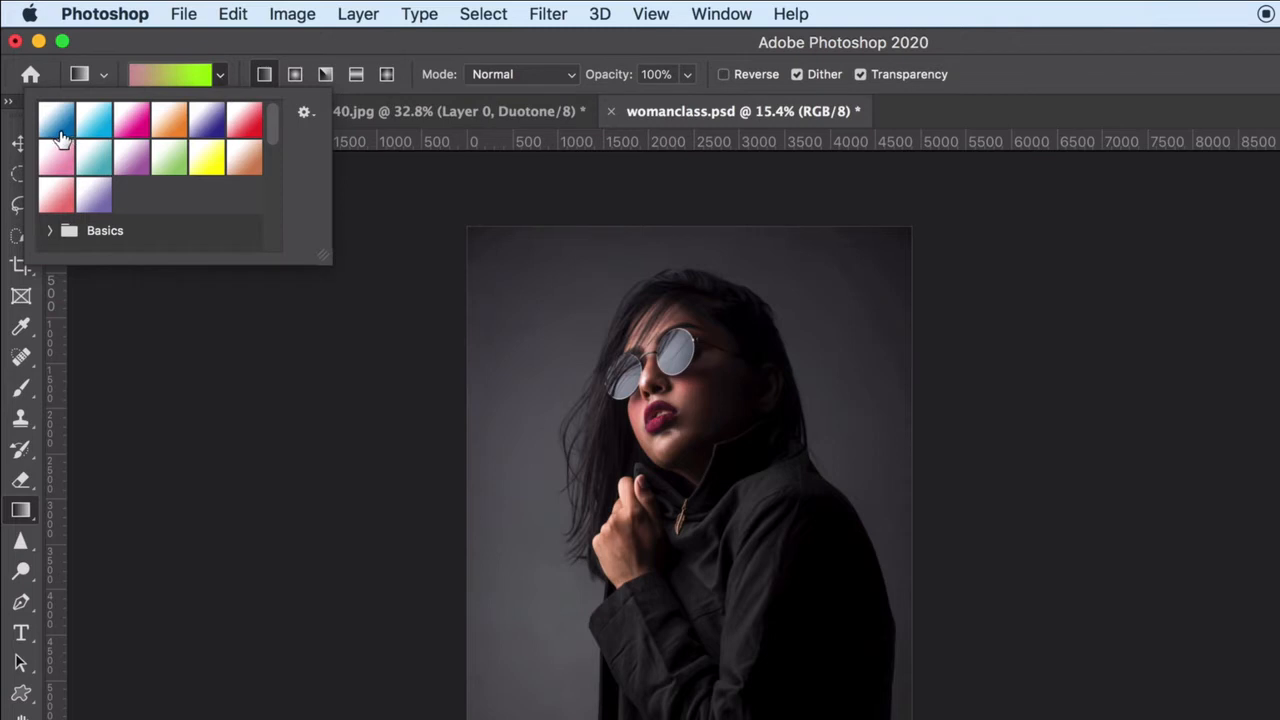
{"action": "left_click", "coordinate": [168, 130]}
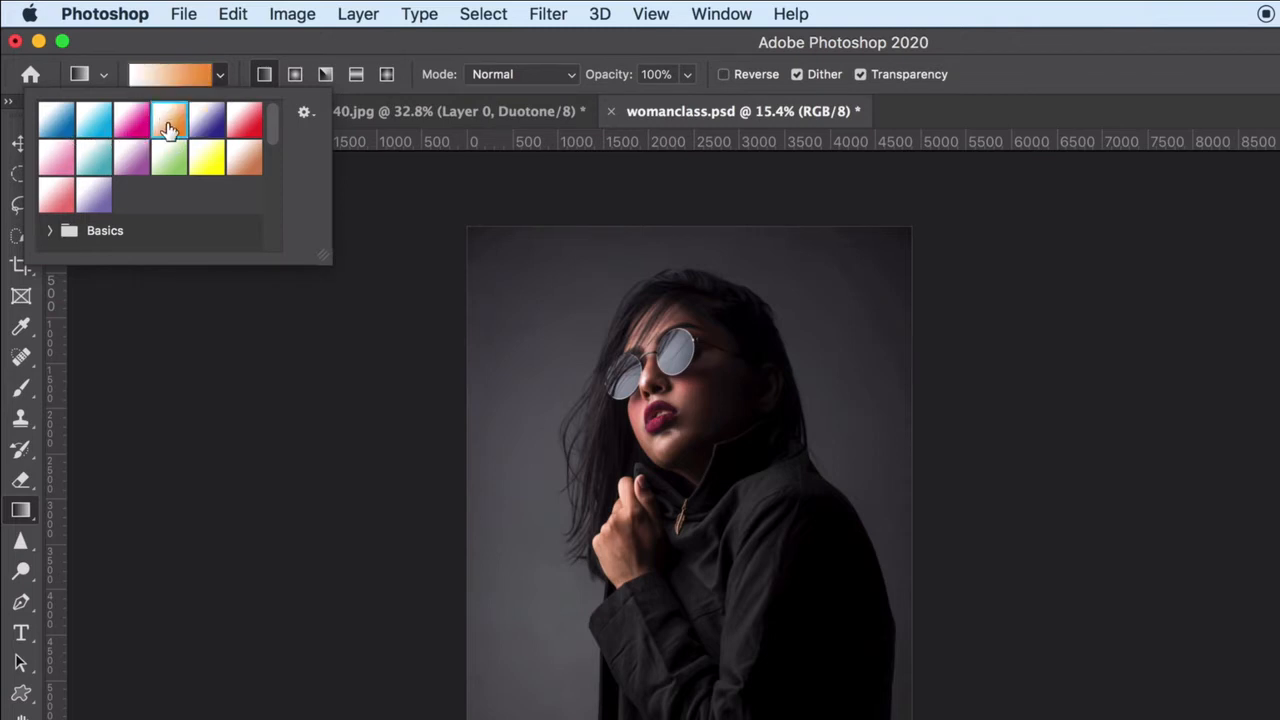
{"action": "double_click", "coordinate": [167, 124]}
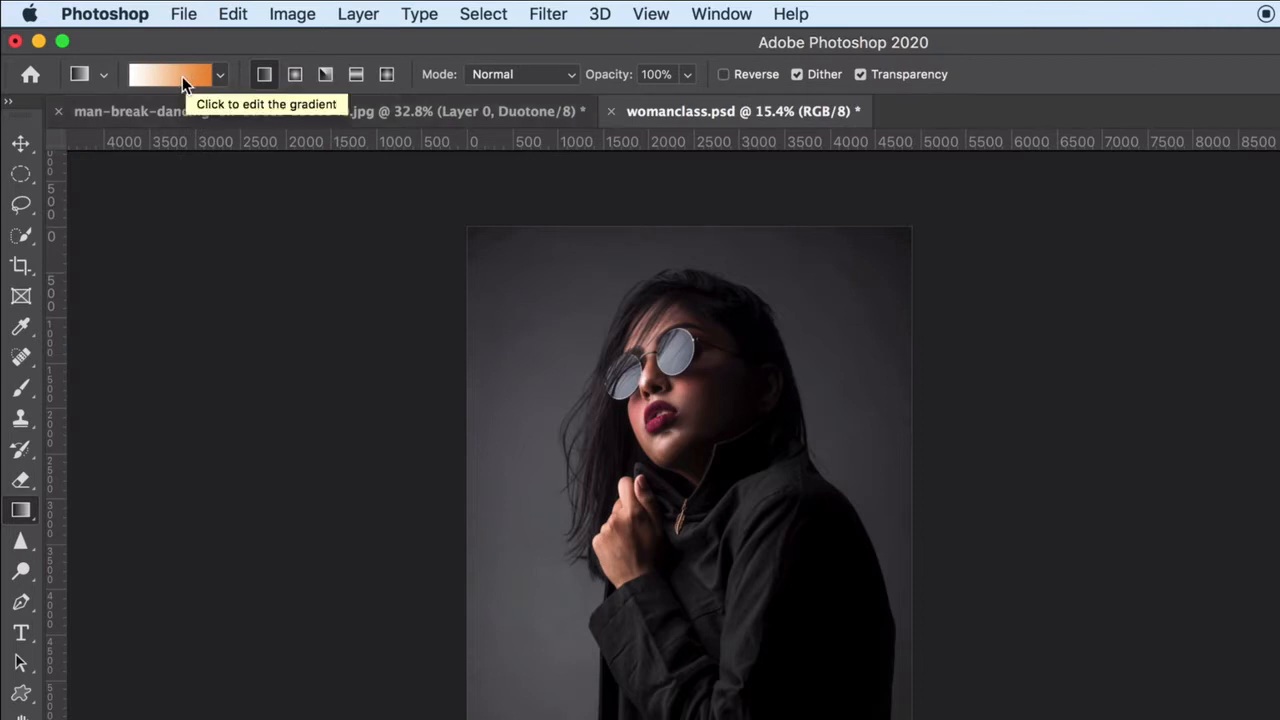
{"action": "left_click", "coordinate": [182, 76]}
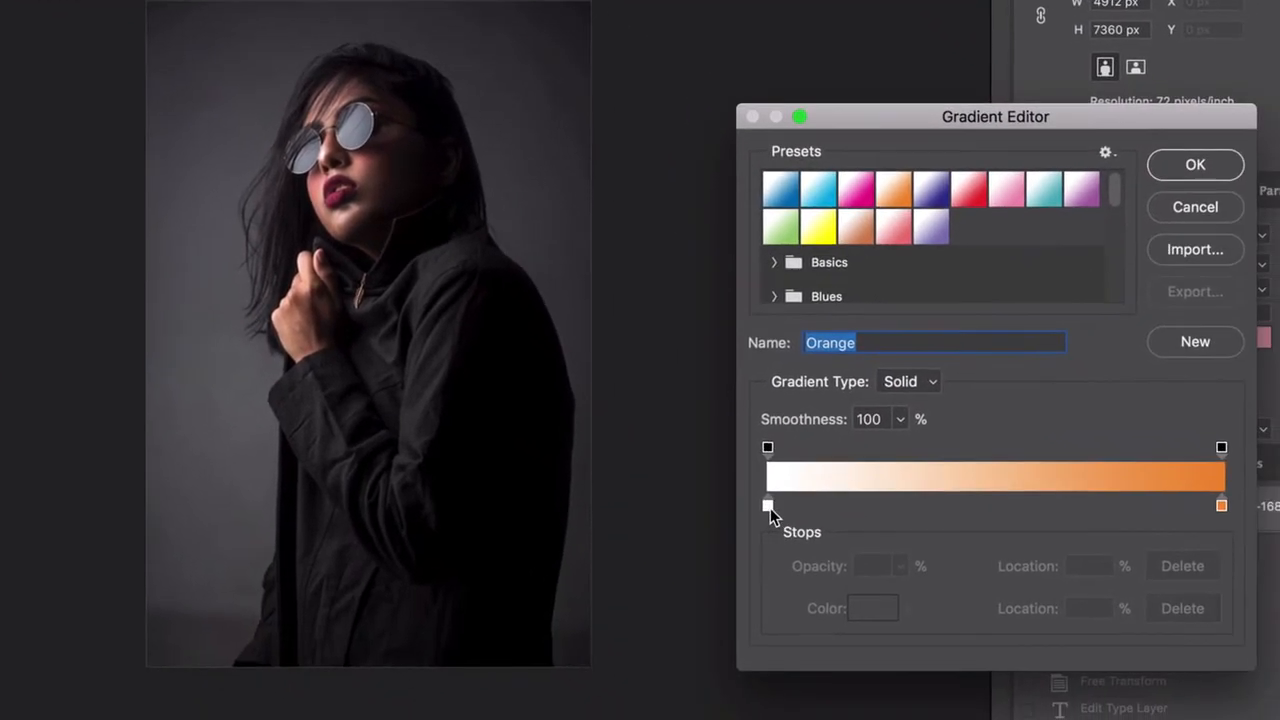
Add color stops at 64% and 36% on the gradient and color the 36% stop red c92525
{"action": "left_click_drag", "start_coordinate": [1053, 706], "coordinate": [1138, 712]}
{"action": "left_click_drag", "start_coordinate": [846, 508], "coordinate": [763, 505]}
{"action": "left_click", "coordinate": [1056, 500]}
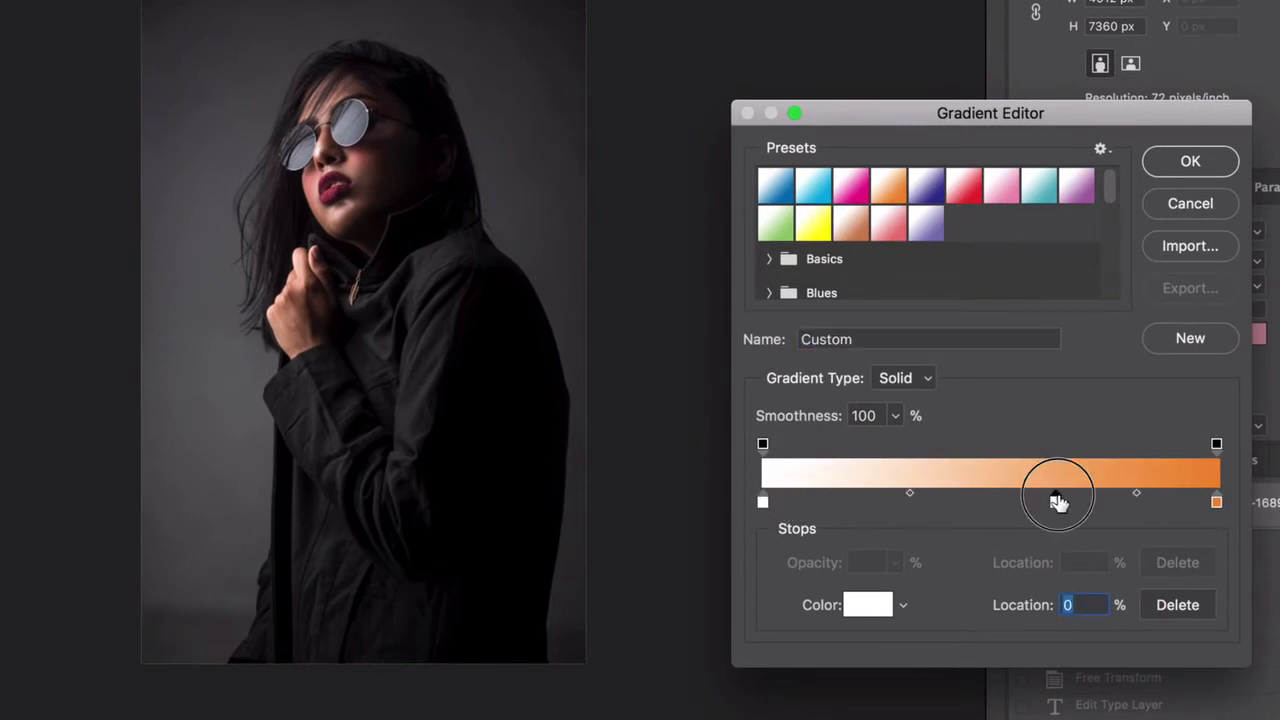
{"action": "left_click", "coordinate": [927, 502]}
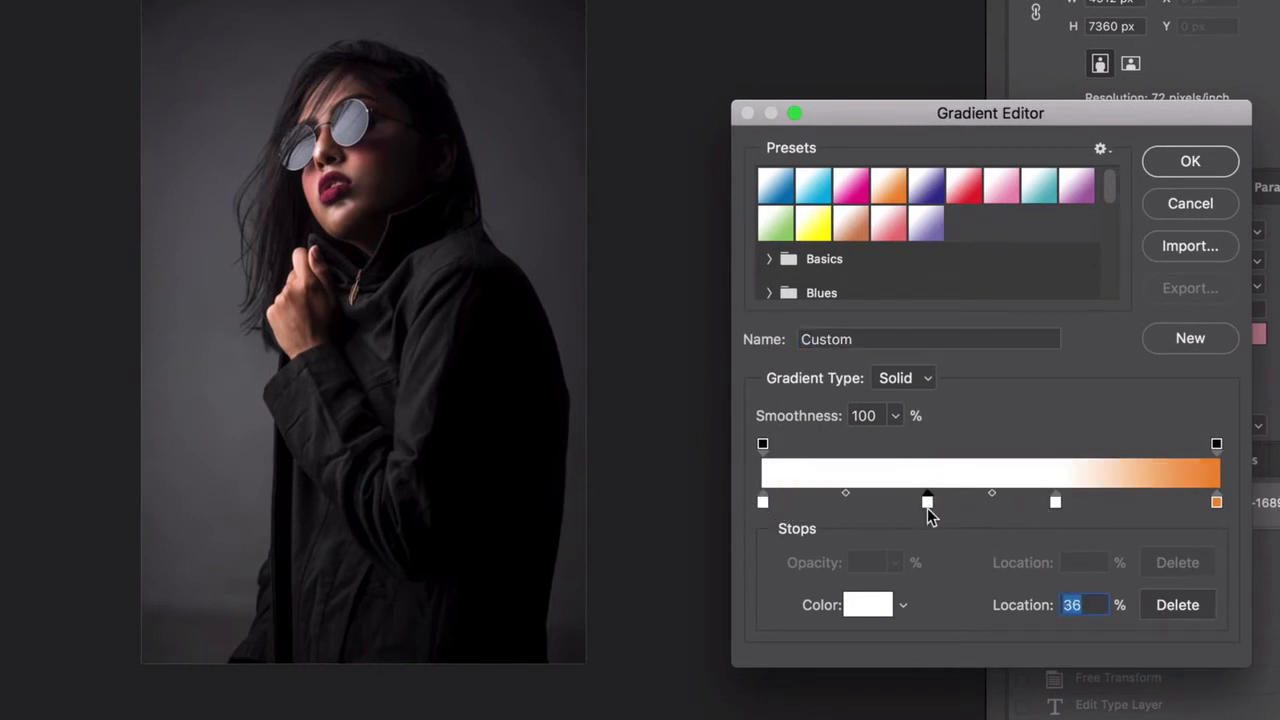
{"action": "double_click", "coordinate": [928, 502]}
{"action": "left_click", "coordinate": [917, 254]}
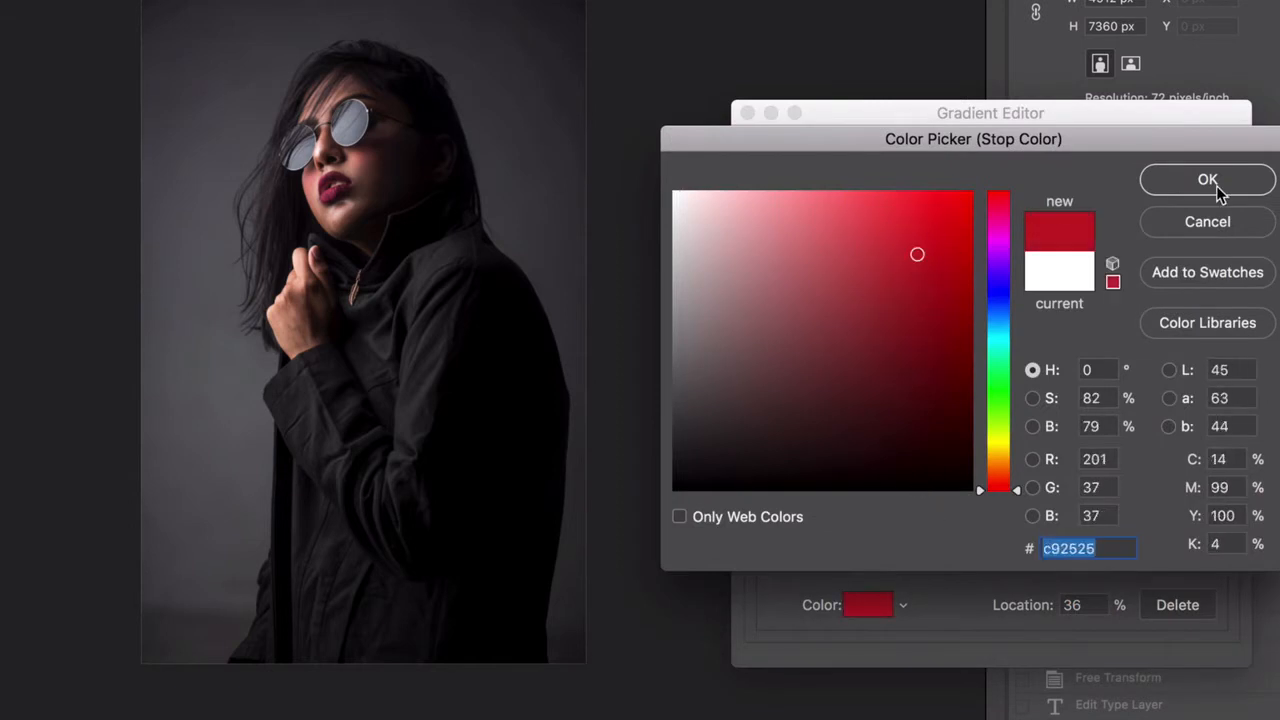
{"action": "left_click", "coordinate": [1208, 181]}
Color the 64% gradient stop pinkish red and the 0% stop golden yellow
{"action": "double_click", "coordinate": [1056, 502]}
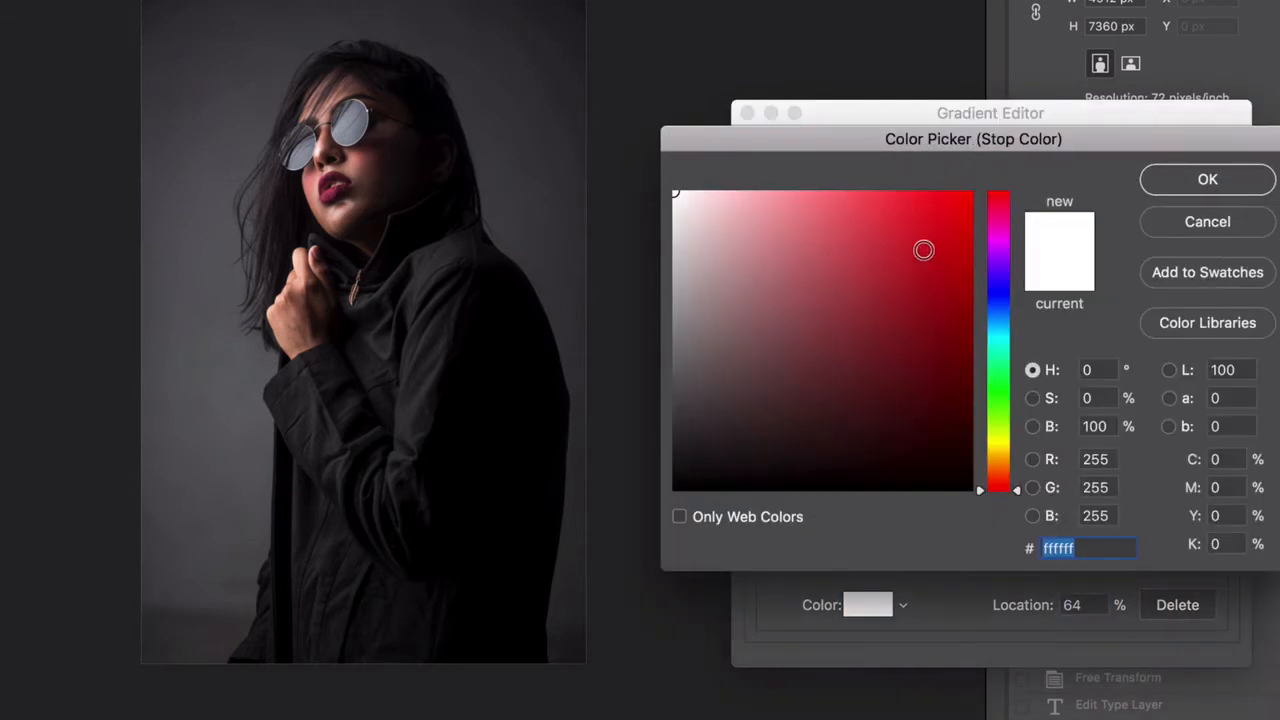
{"action": "left_click", "coordinate": [858, 194]}
{"action": "left_click", "coordinate": [1207, 179]}
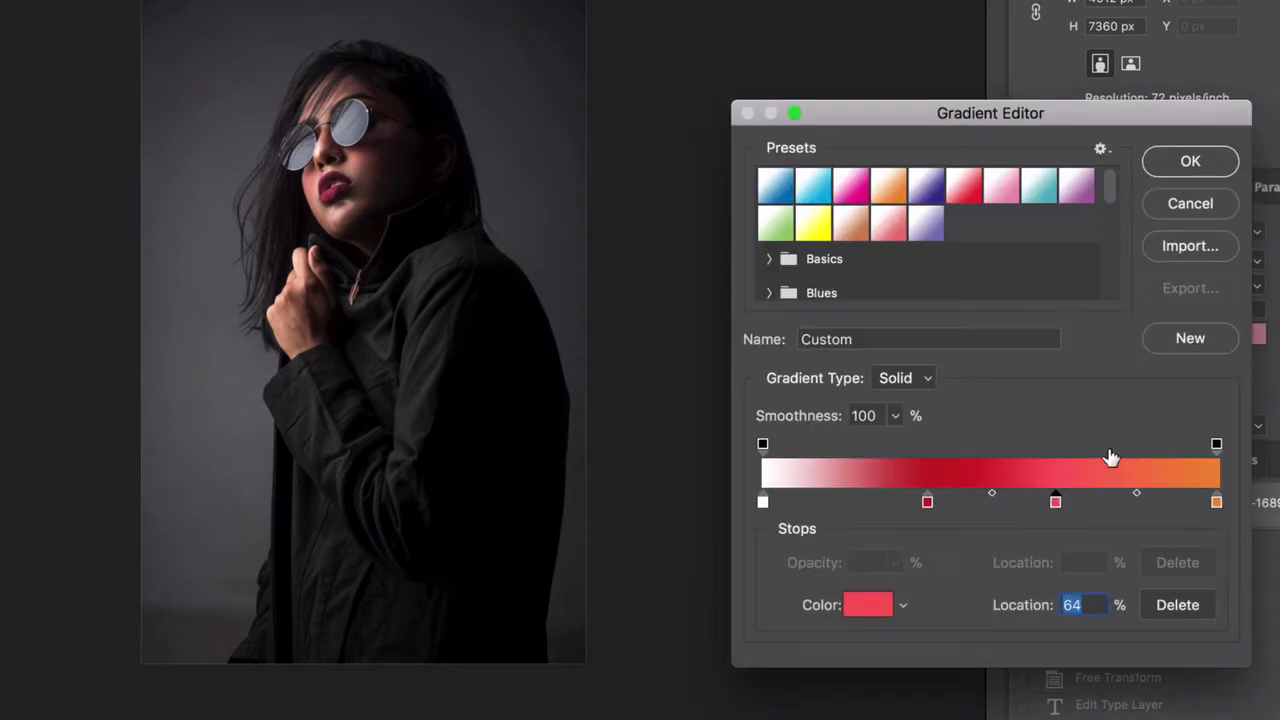
{"action": "double_click", "coordinate": [763, 502]}
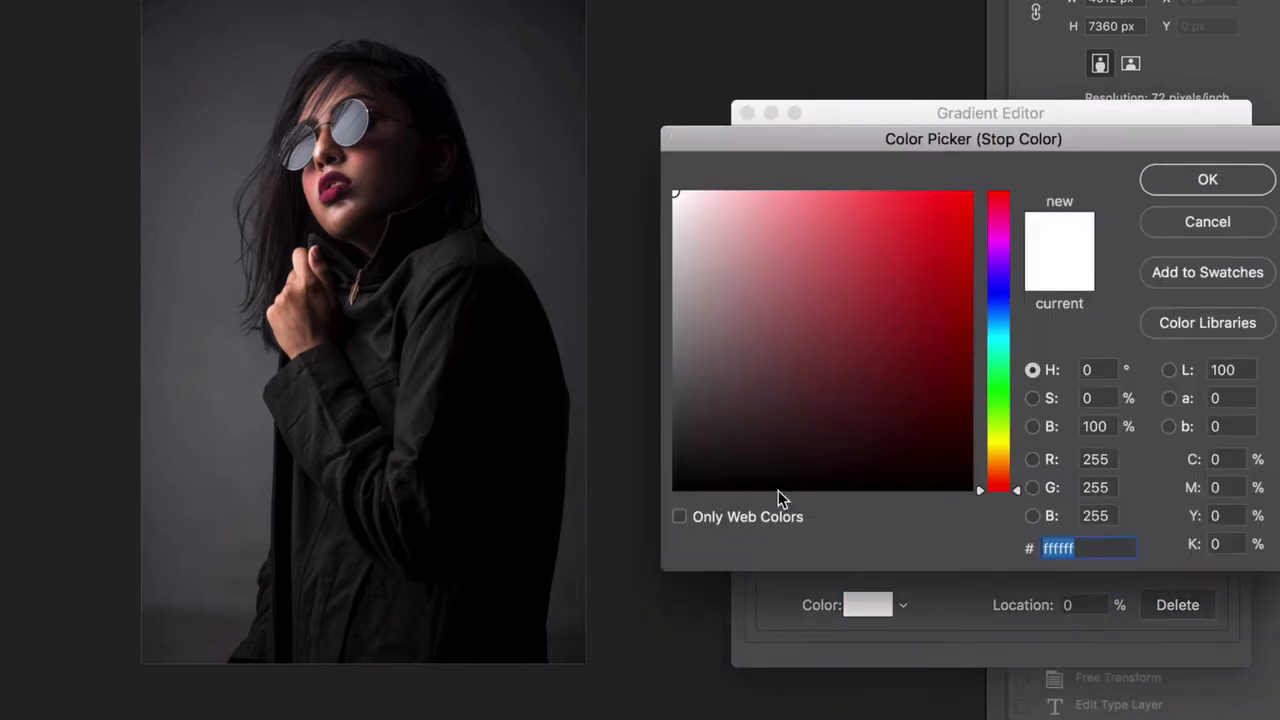
{"action": "left_click", "coordinate": [1008, 455]}
{"action": "left_click", "coordinate": [846, 223]}
{"action": "left_click", "coordinate": [1208, 181]}
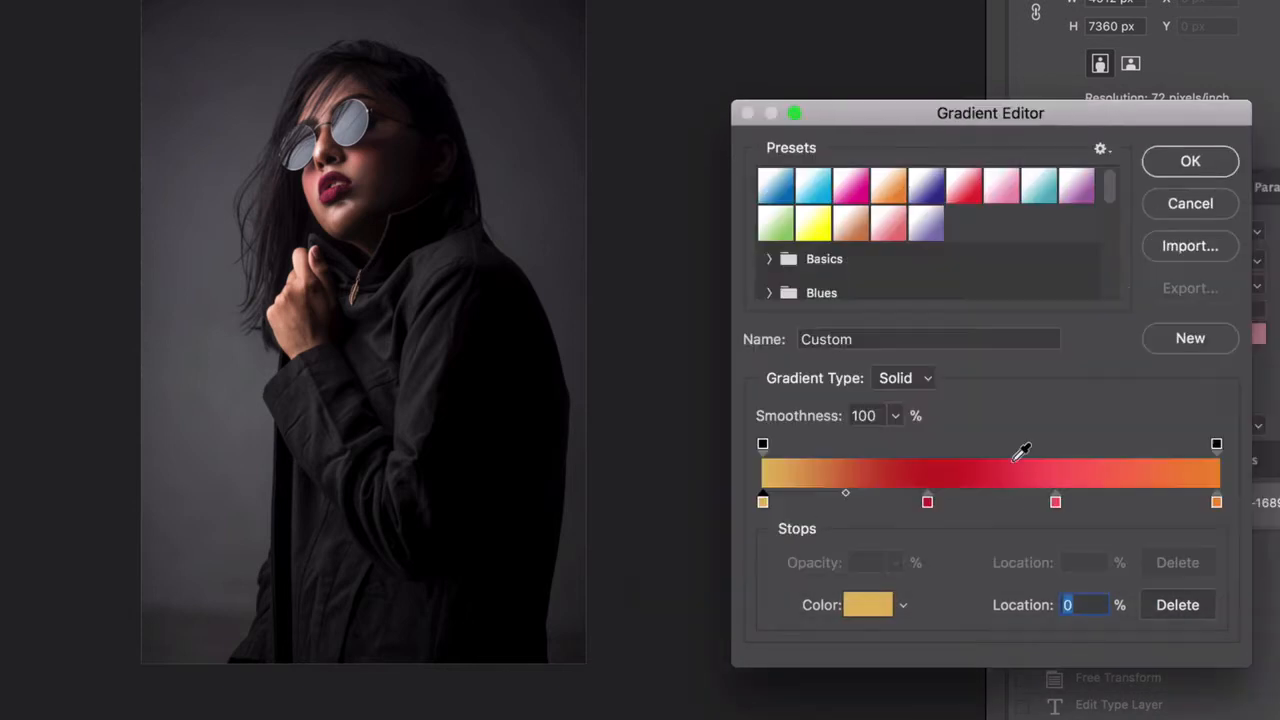
Change the 36% stop to a lighter red and move it to the 27% location
{"action": "left_click", "coordinate": [927, 504]}
{"action": "left_click", "coordinate": [858, 607]}
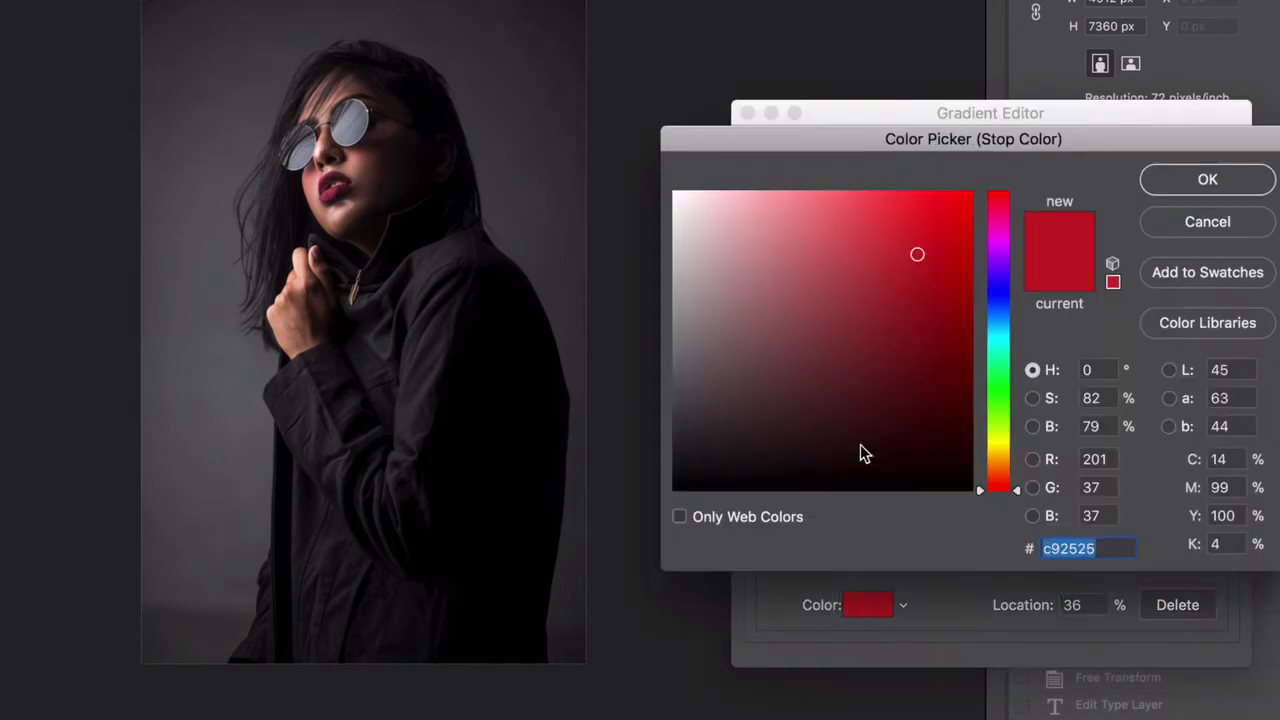
{"action": "left_click", "coordinate": [874, 213]}
{"action": "left_click", "coordinate": [1194, 189]}
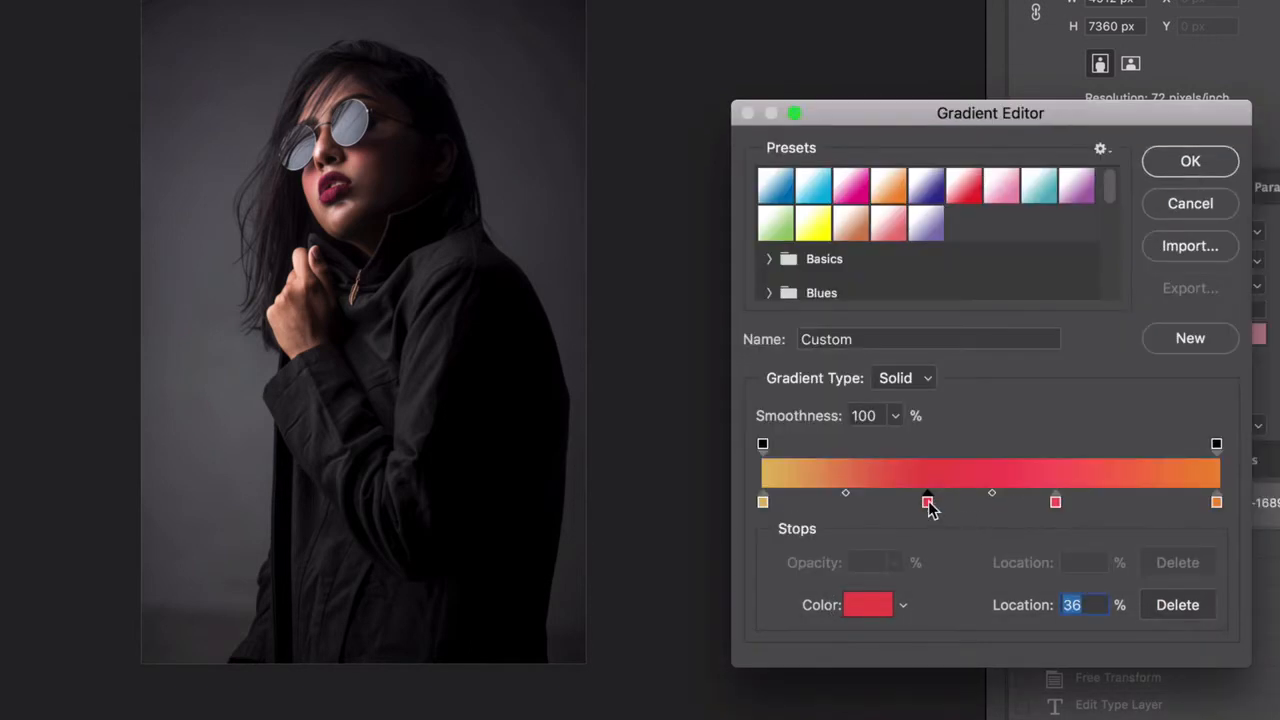
{"action": "left_click_drag", "start_coordinate": [929, 503], "coordinate": [884, 506]}
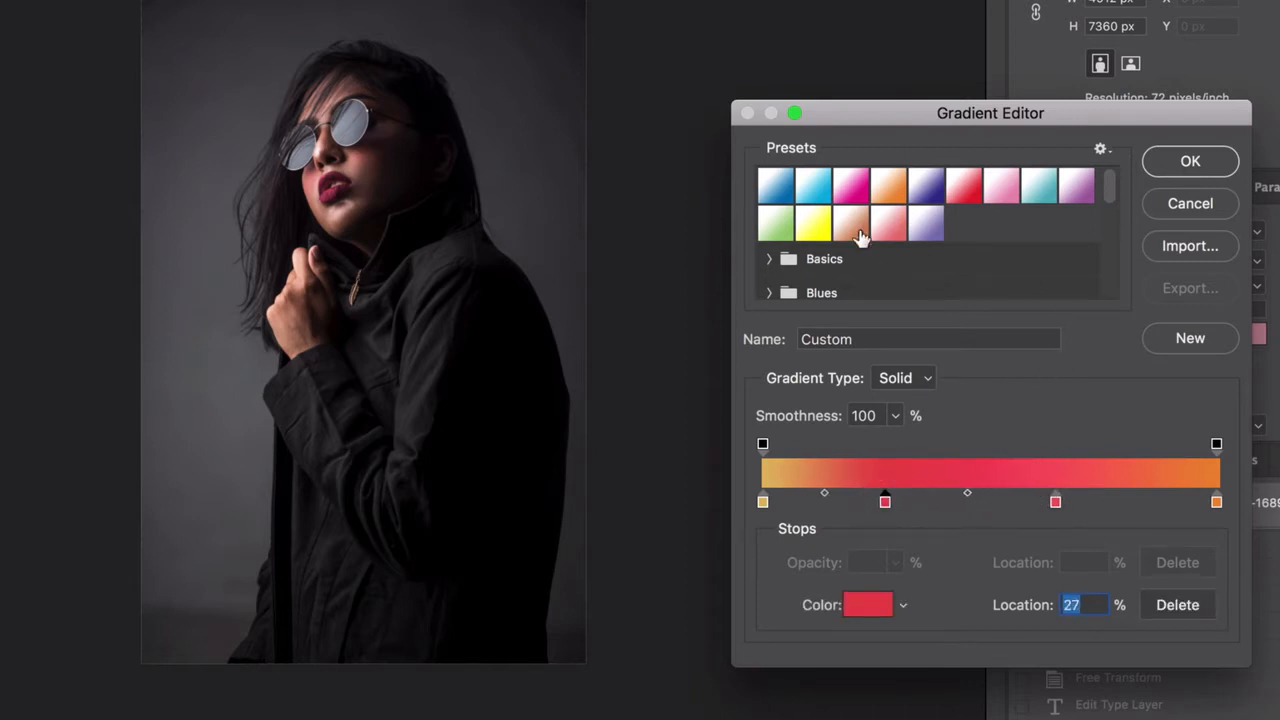
Expand the Purples group of gradient presets and enlarge the Gradient Editor to show more swatches
{"action": "left_click_drag", "start_coordinate": [1105, 185], "coordinate": [1109, 210]}
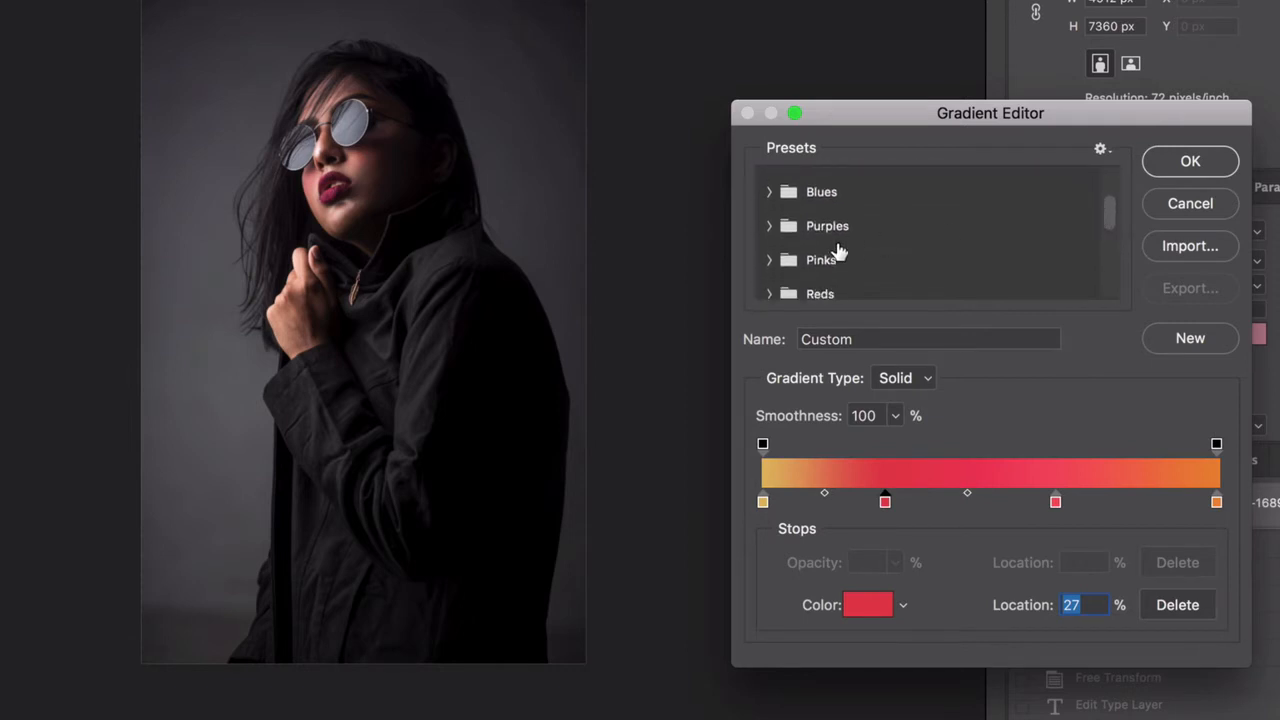
{"action": "left_click", "coordinate": [770, 226]}
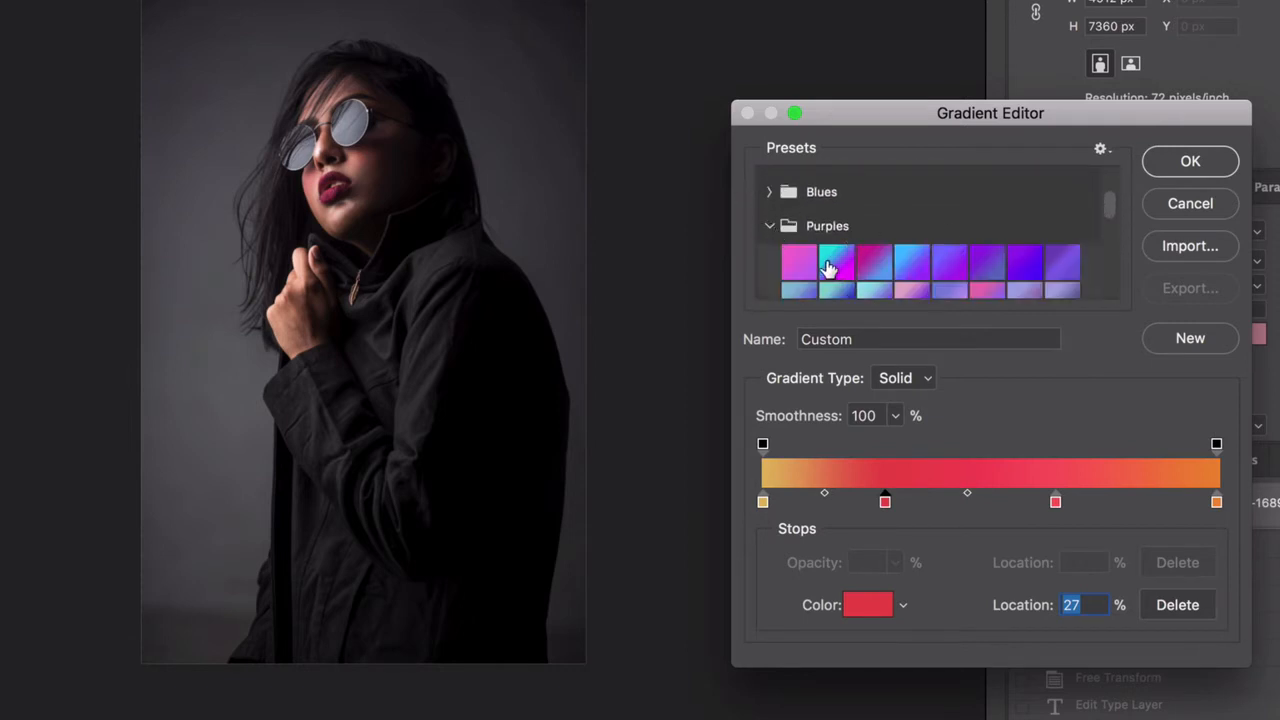
{"action": "left_click_drag", "start_coordinate": [1006, 121], "coordinate": [815, 14]}
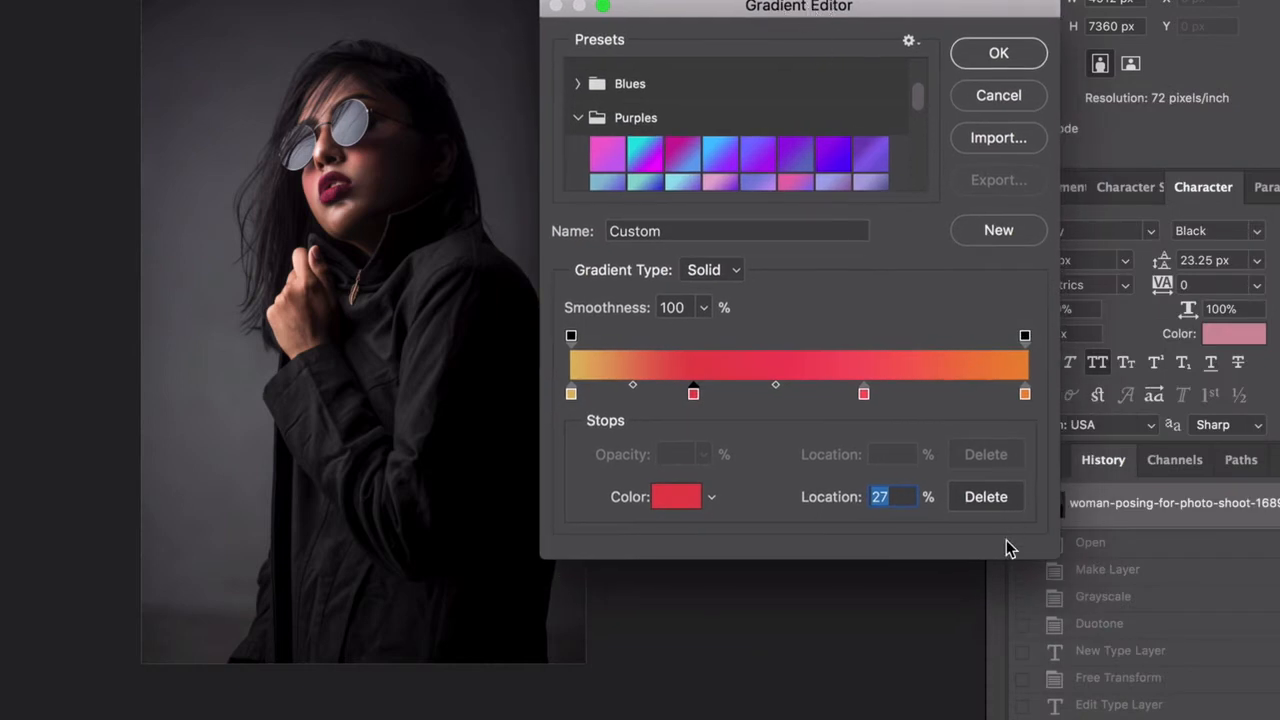
{"action": "left_click_drag", "start_coordinate": [1067, 582], "coordinate": [1279, 719]}
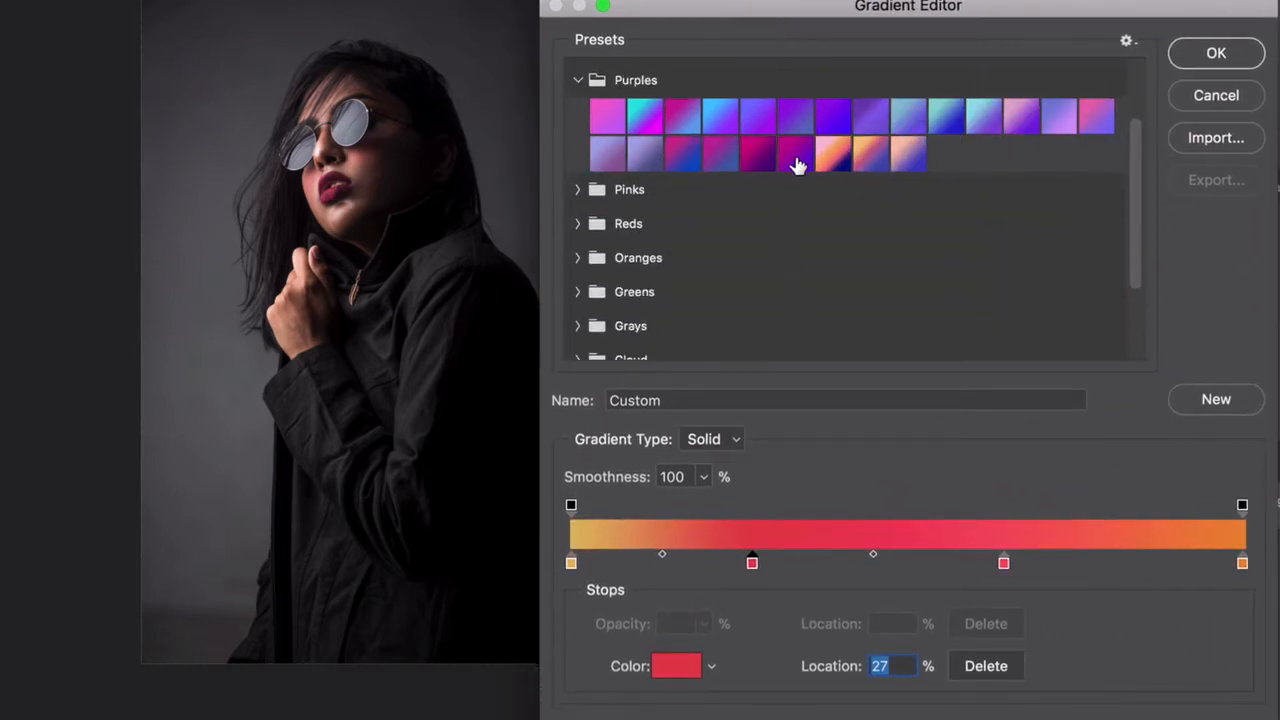
{"action": "scroll", "coordinate": [700, 163], "scroll_direction": "up", "scroll_amount": 3}
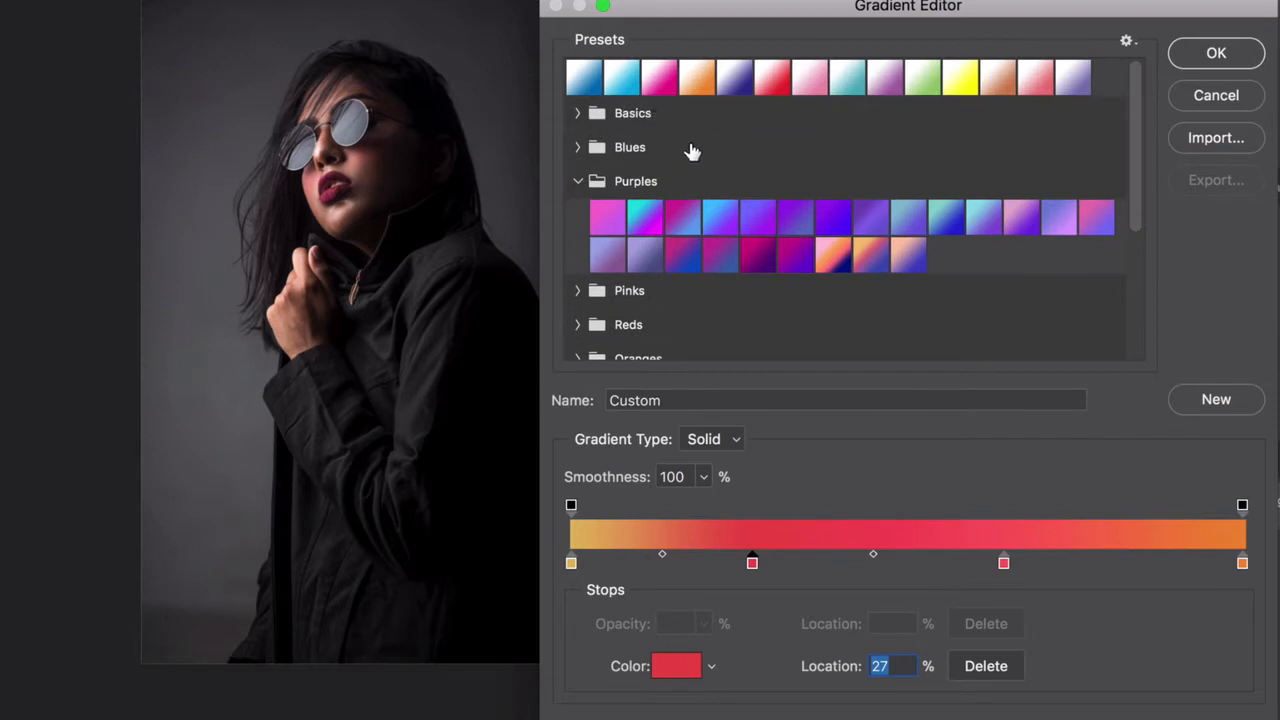
Try the Purple_05 and Purple_20 gradient presets, and Pink_16 from the Pinks group
{"action": "left_click", "coordinate": [686, 222]}
{"action": "left_click", "coordinate": [773, 222]}
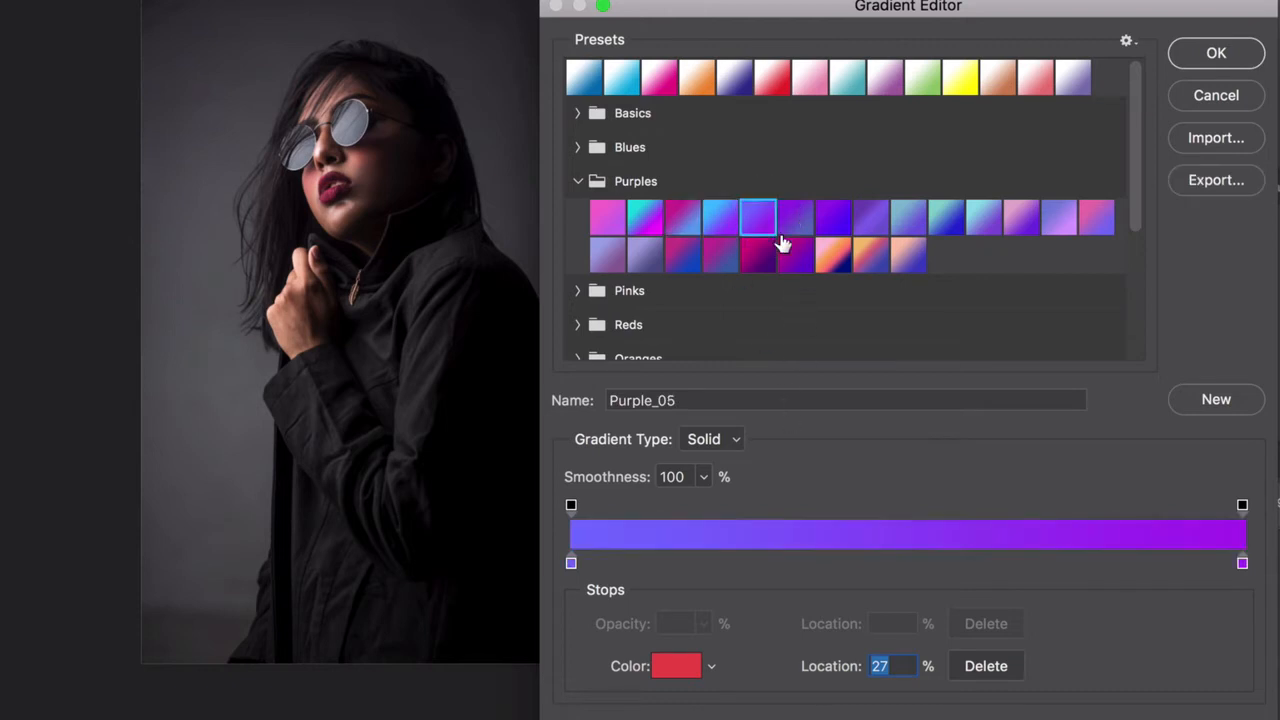
{"action": "left_click", "coordinate": [806, 261]}
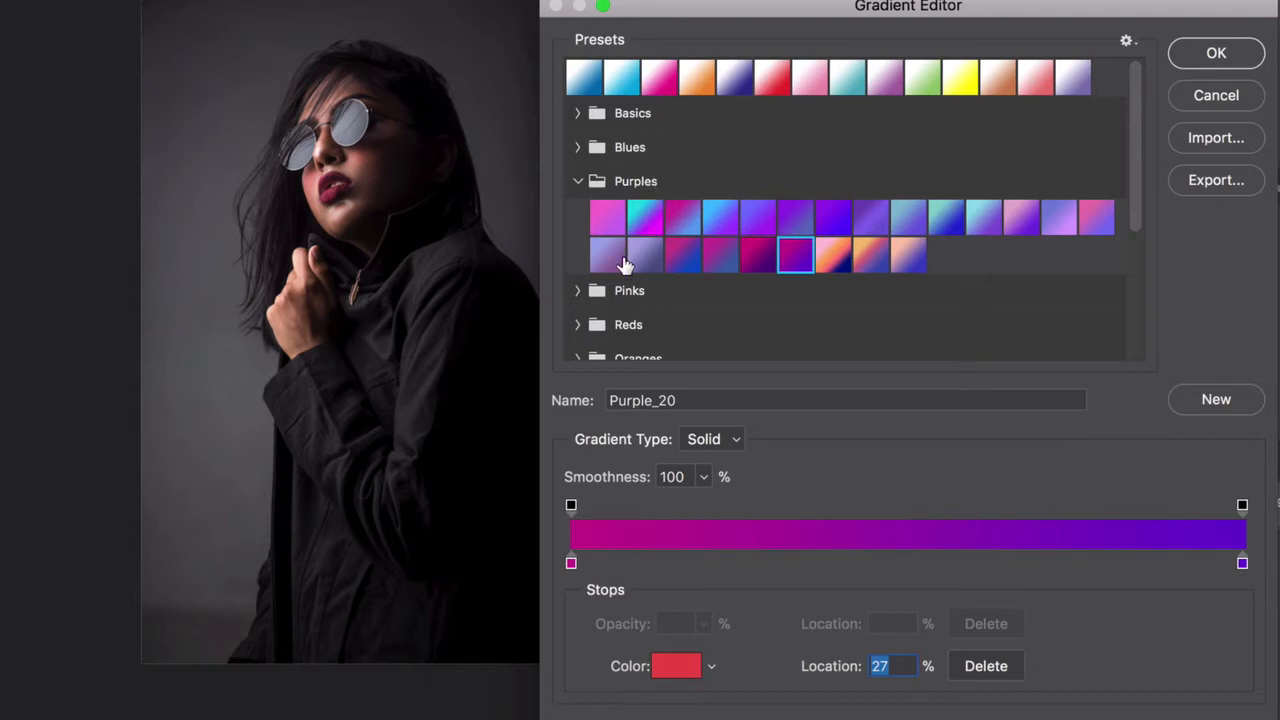
{"action": "left_click", "coordinate": [588, 292]}
{"action": "scroll", "coordinate": [597, 300], "scroll_direction": "down", "scroll_amount": 1}
{"action": "scroll", "coordinate": [600, 305], "scroll_direction": "down", "scroll_amount": 1}
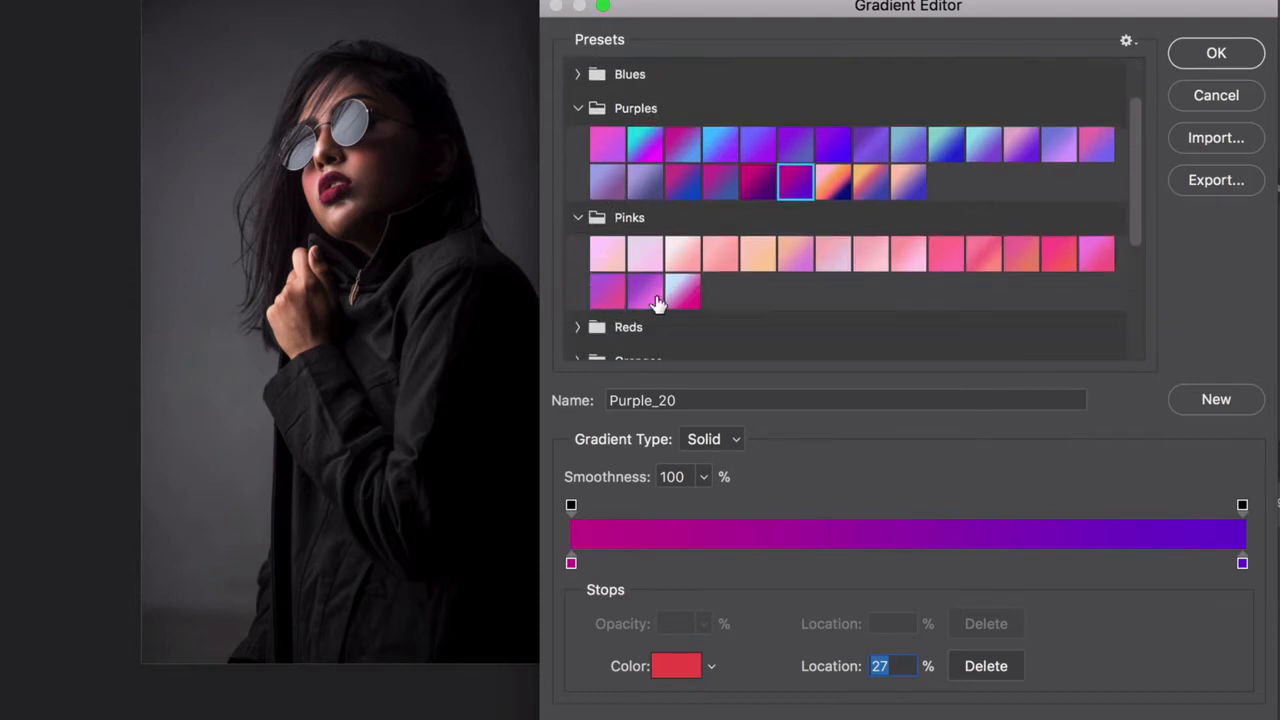
{"action": "left_click", "coordinate": [648, 292]}
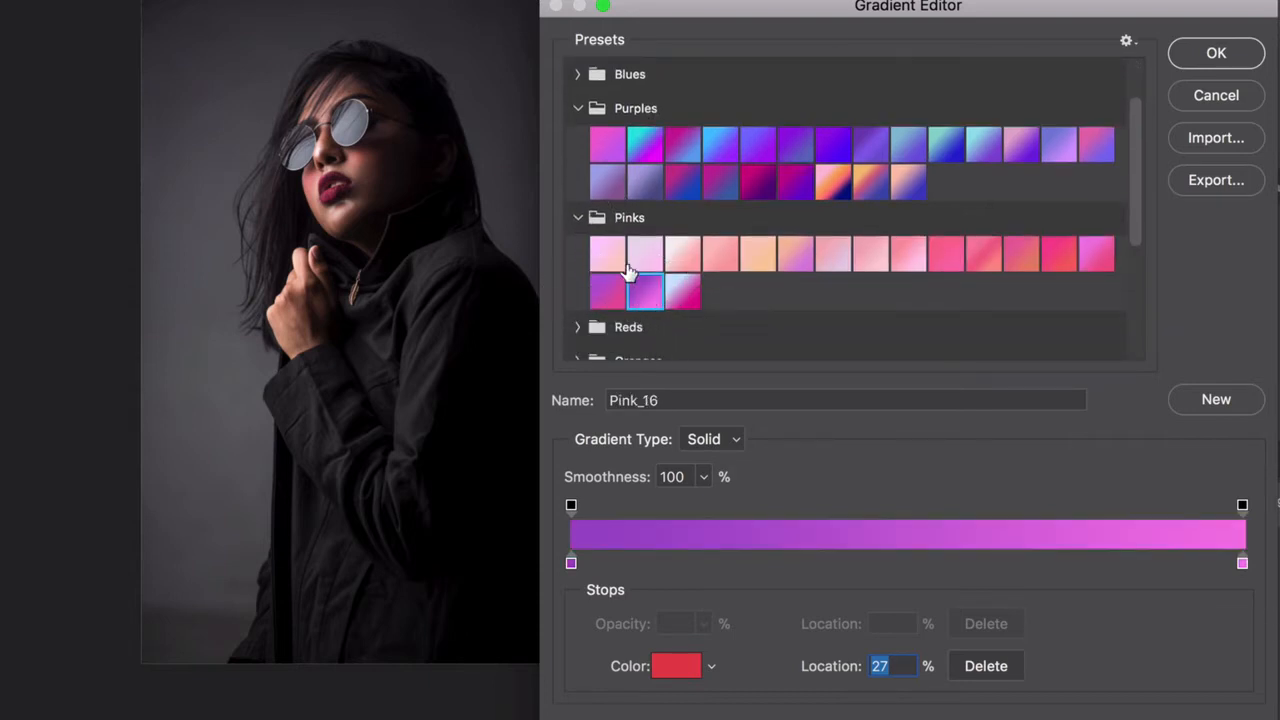
Choose the magenta-to-purple preset Purple_19 and accept it as the active gradient
{"action": "scroll", "coordinate": [651, 296], "scroll_direction": "down", "scroll_amount": 1}
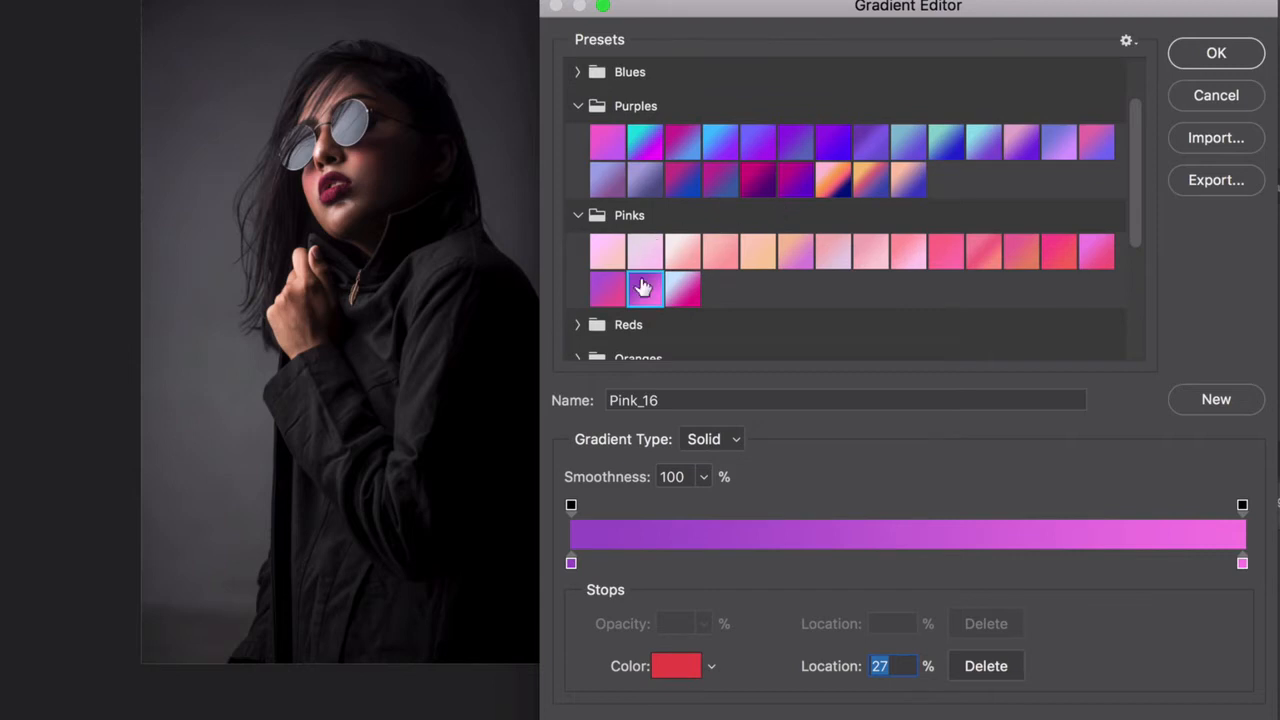
{"action": "left_click", "coordinate": [758, 181]}
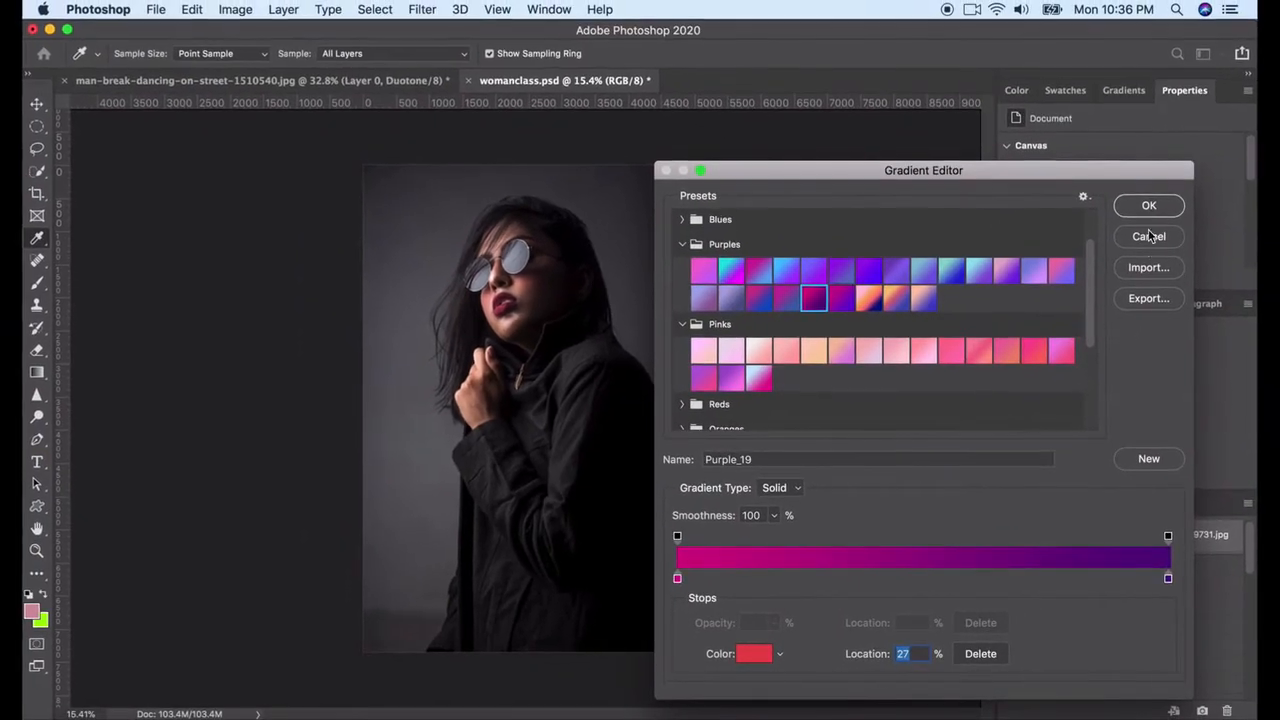
{"action": "left_click", "coordinate": [1147, 206]}
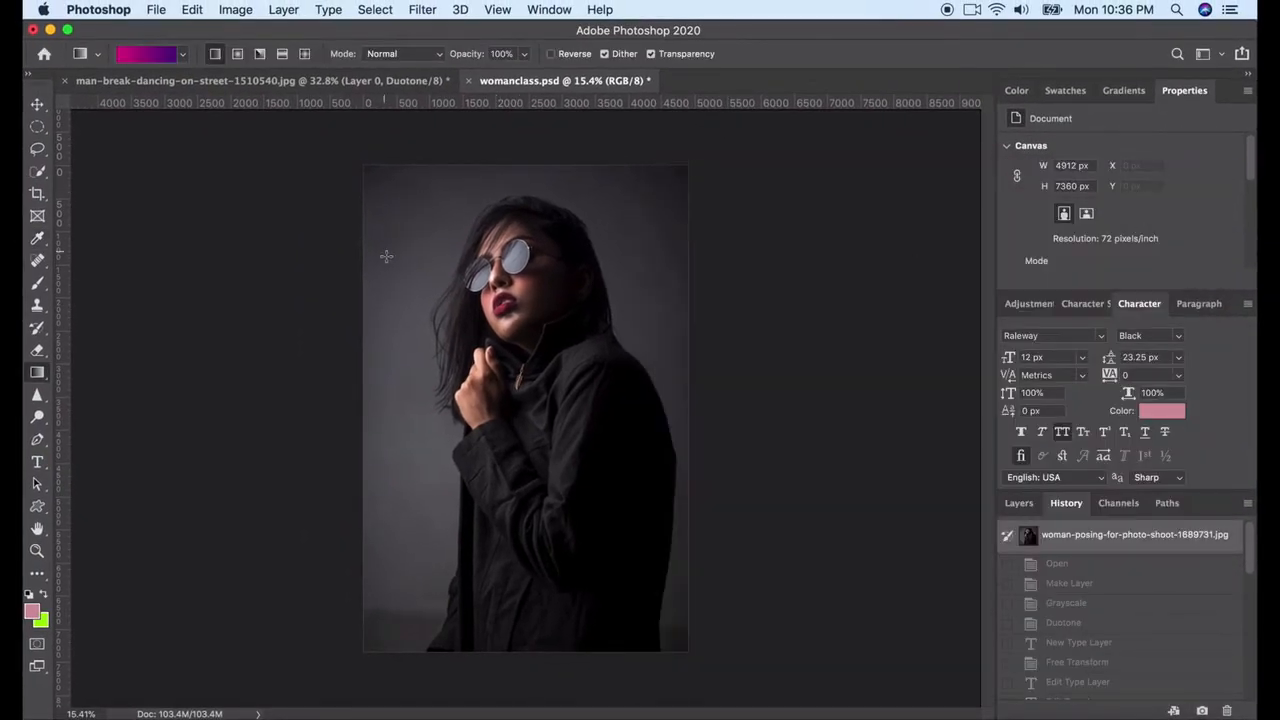
Show the layers of the womanclass.psd portrait document
{"action": "left_click_drag", "start_coordinate": [380, 220], "coordinate": [421, 253]}
{"action": "left_click_drag", "start_coordinate": [421, 254], "coordinate": [422, 256]}
{"action": "left_click", "coordinate": [1018, 504]}
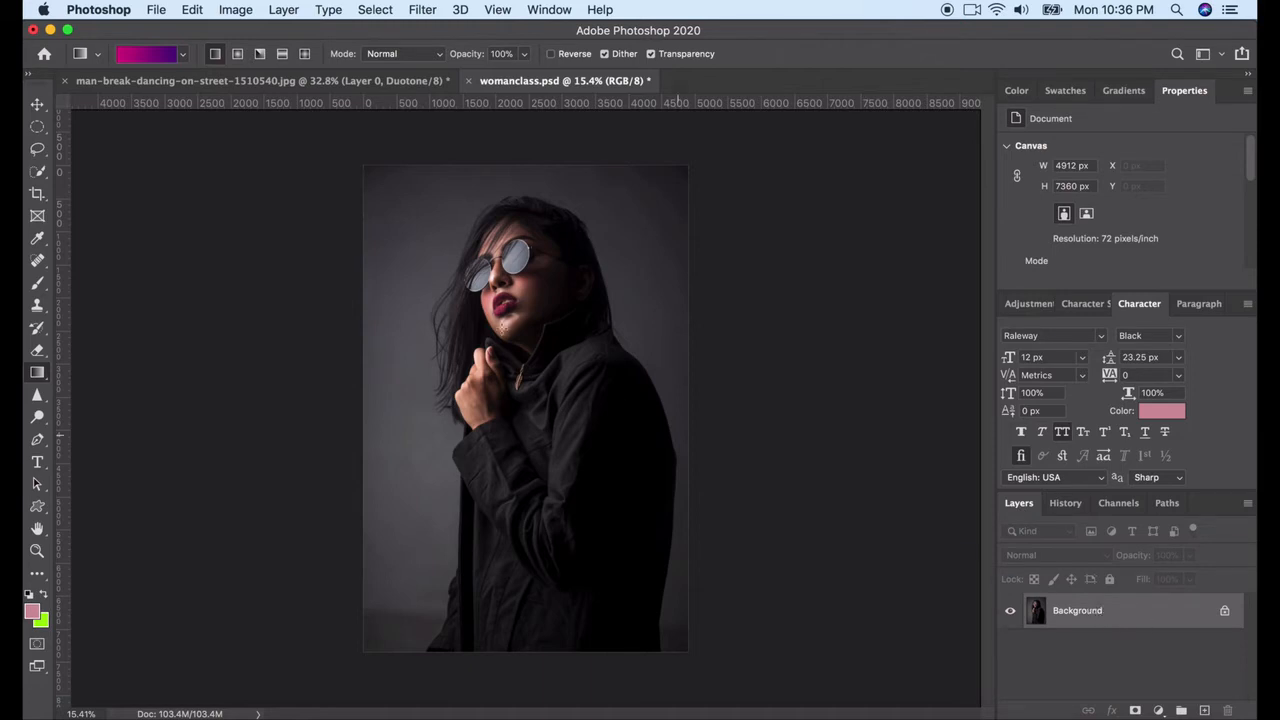
Try a diagonal linear gradient fill directly on the Background photo and undo it
{"action": "left_click_drag", "start_coordinate": [405, 245], "coordinate": [598, 473]}
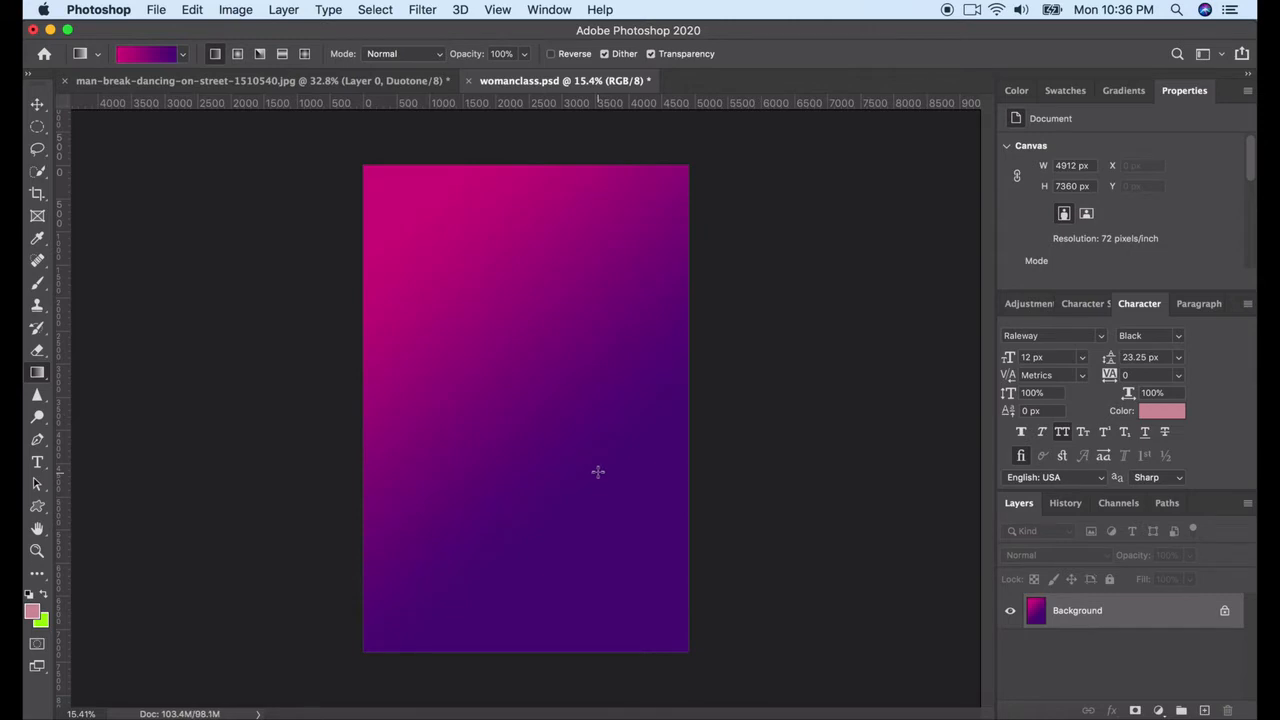
{"action": "key", "text": "super+z"}
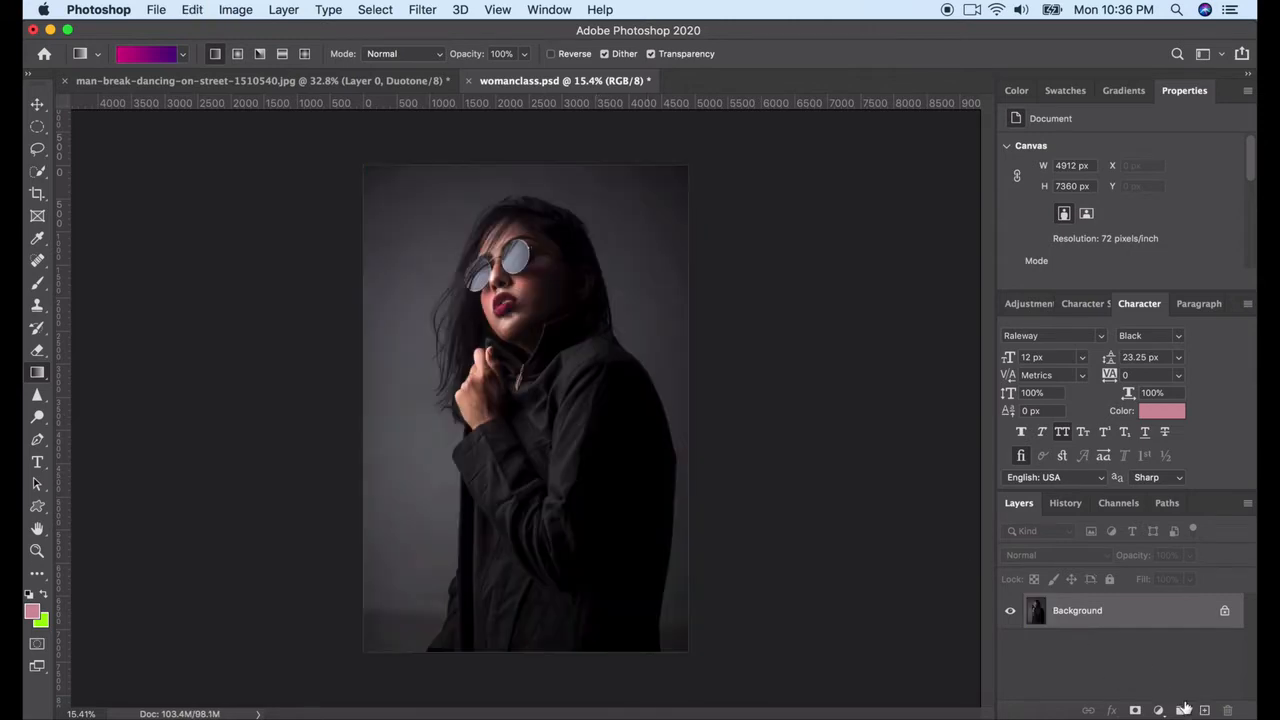
Add a new layer named "gradient" above the Background photo
{"action": "left_click", "coordinate": [1204, 710]}
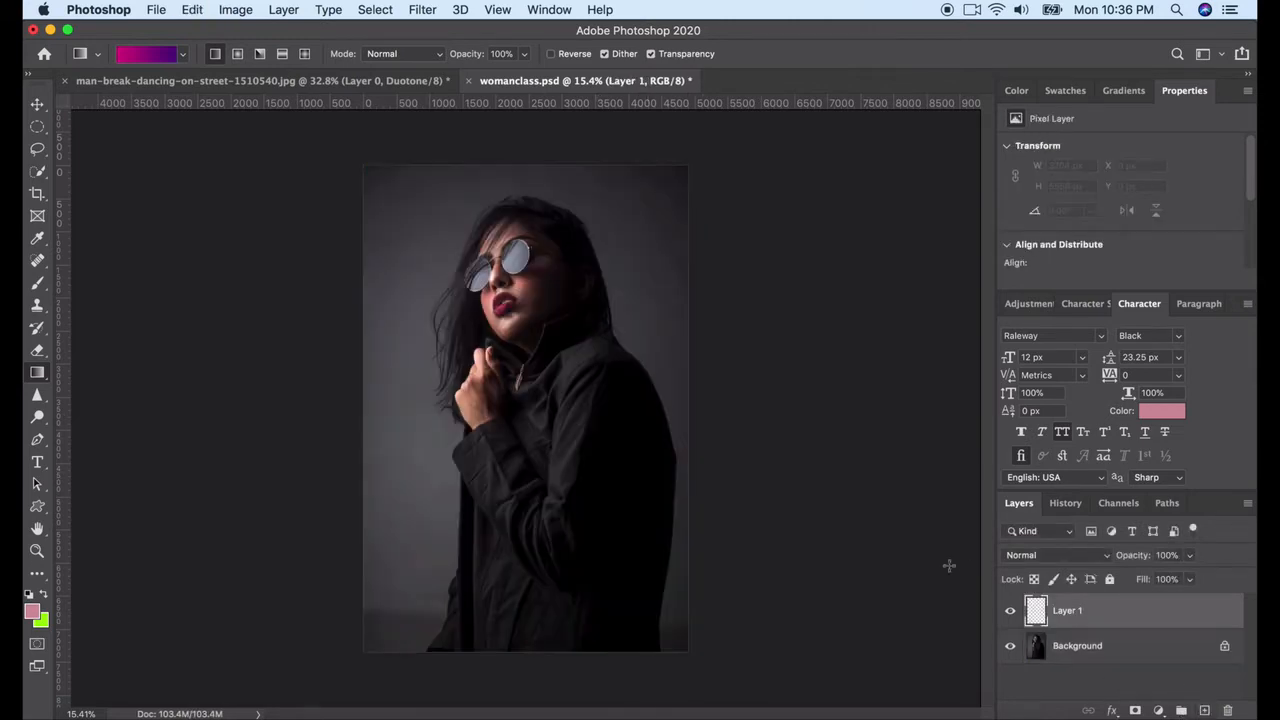
{"action": "double_click", "coordinate": [1076, 612]}
{"action": "type", "text": "gra"}
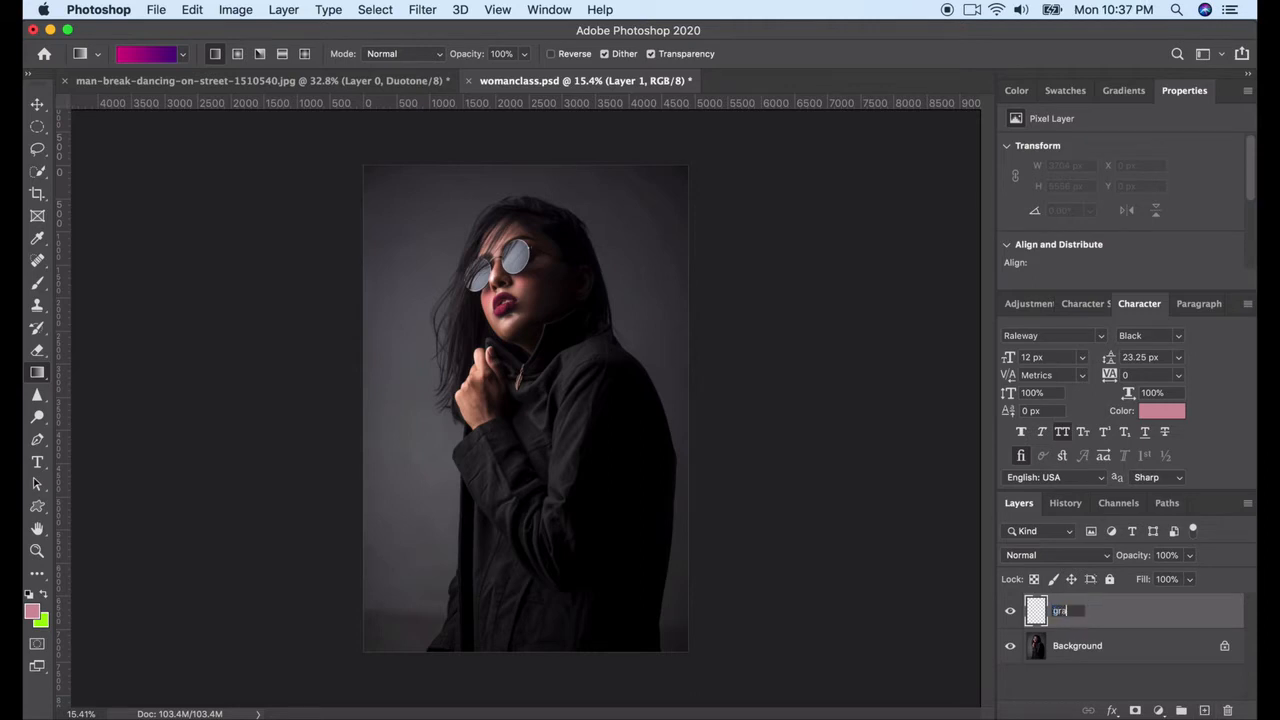
{"action": "type", "text": "dient"}
{"action": "key", "text": "Return"}
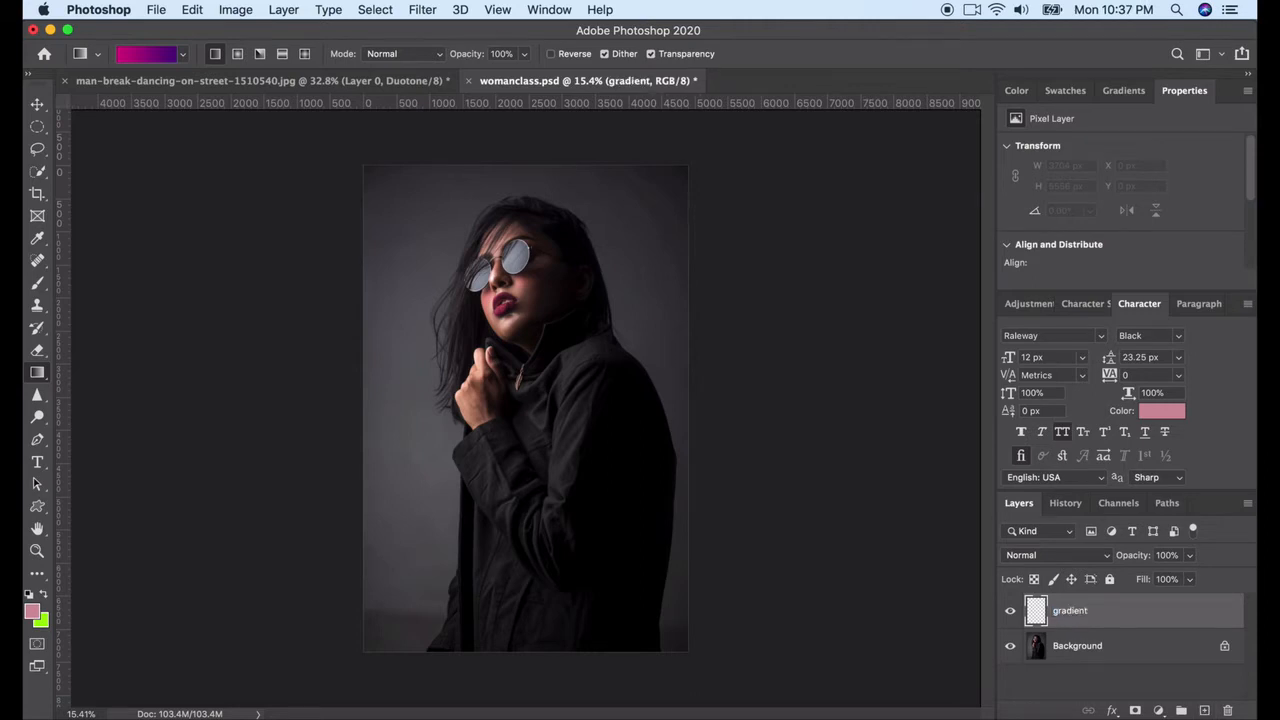
Try linear gradient fills of long and short diagonal spans on the gradient layer
{"action": "left_click_drag", "start_coordinate": [382, 210], "coordinate": [635, 552]}
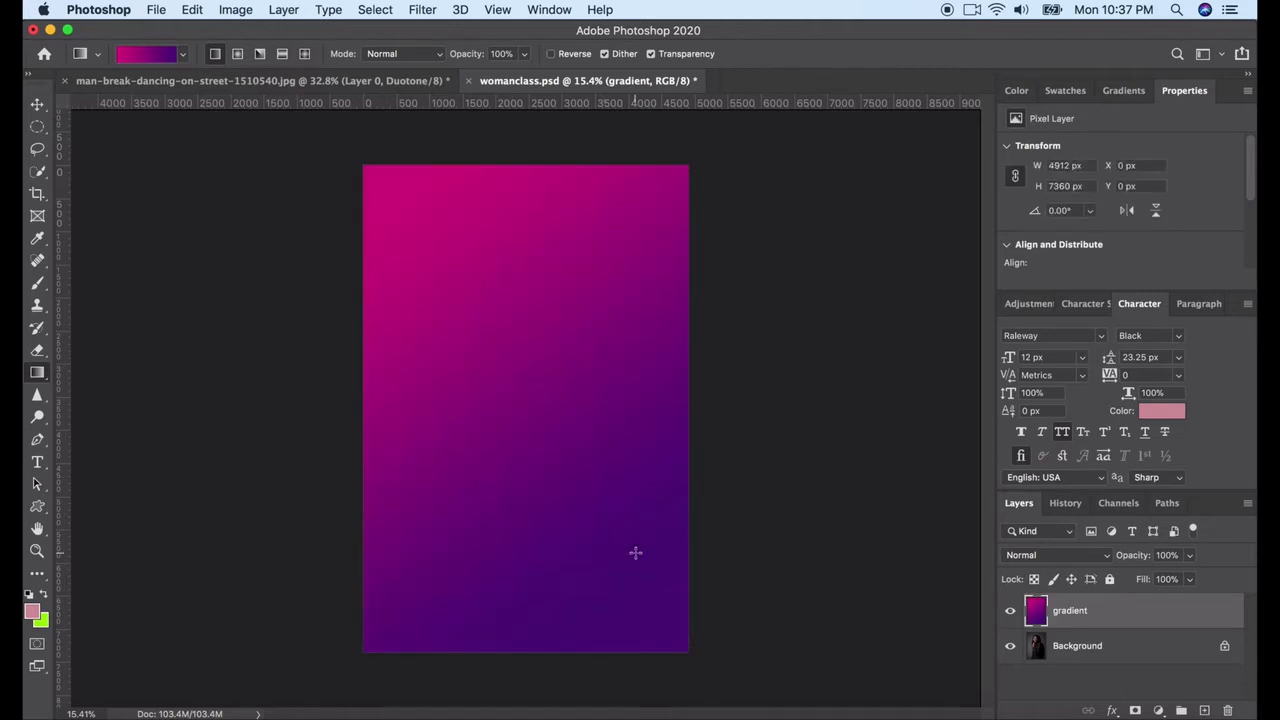
{"action": "left_click_drag", "start_coordinate": [396, 220], "coordinate": [426, 258]}
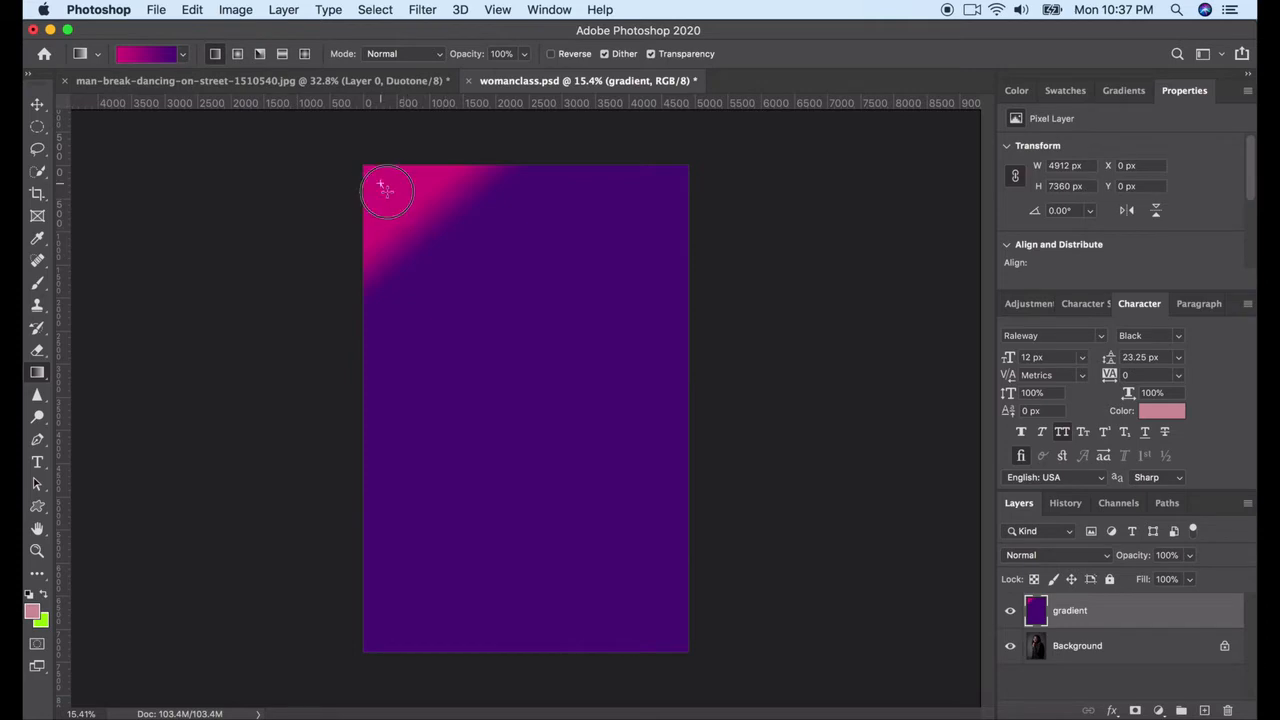
{"action": "left_click_drag", "start_coordinate": [386, 190], "coordinate": [679, 606]}
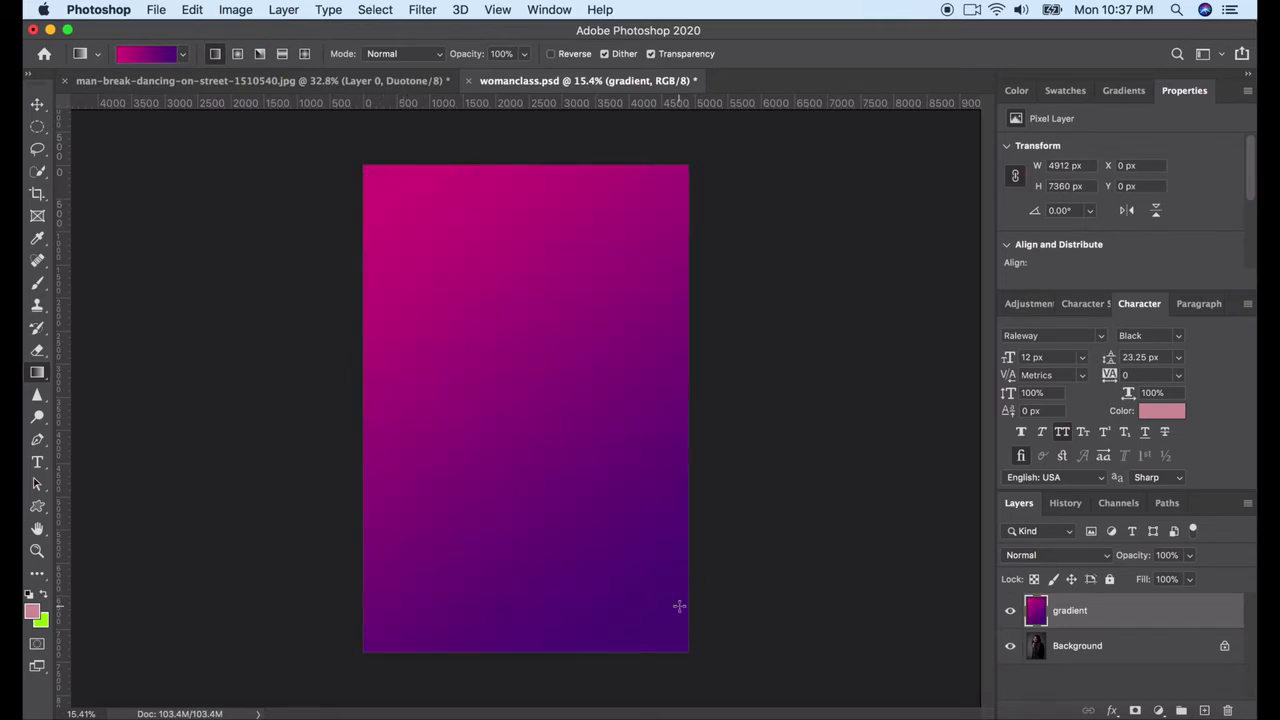
Try the Radial and Diamond gradient styles as diagonal fills on the gradient layer
{"action": "left_click", "coordinate": [238, 56]}
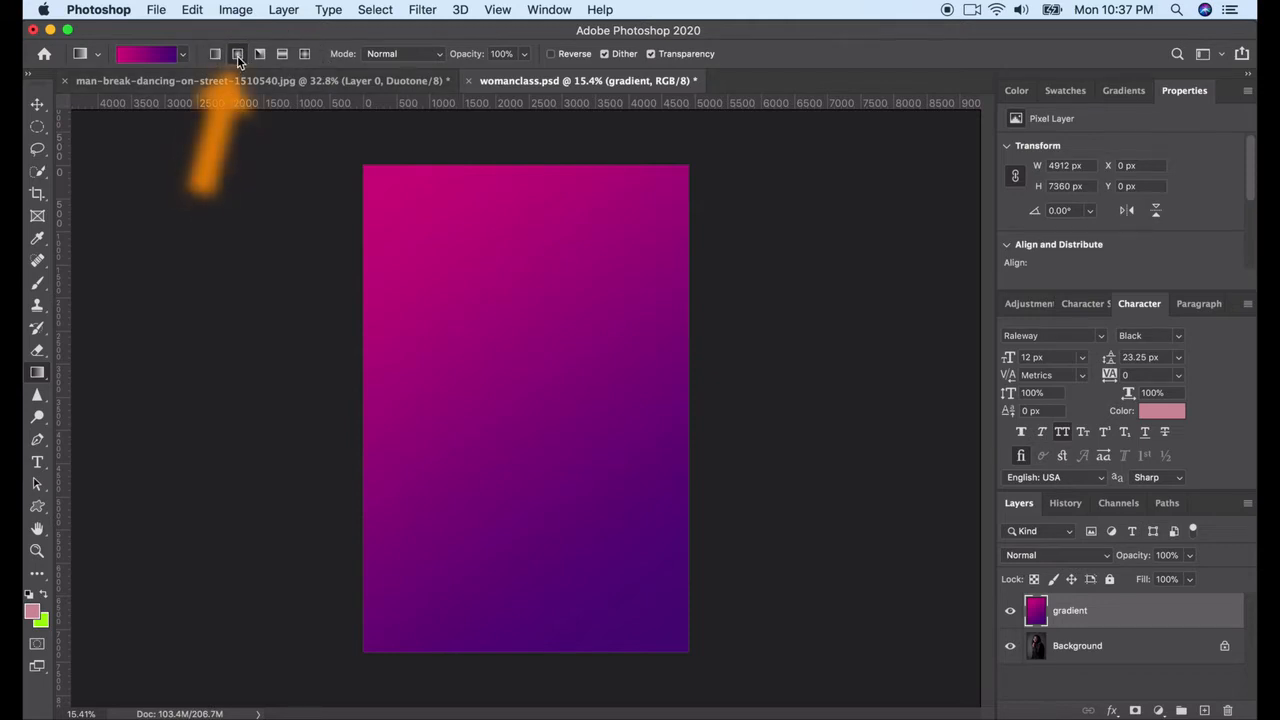
{"action": "left_click_drag", "start_coordinate": [408, 205], "coordinate": [609, 536]}
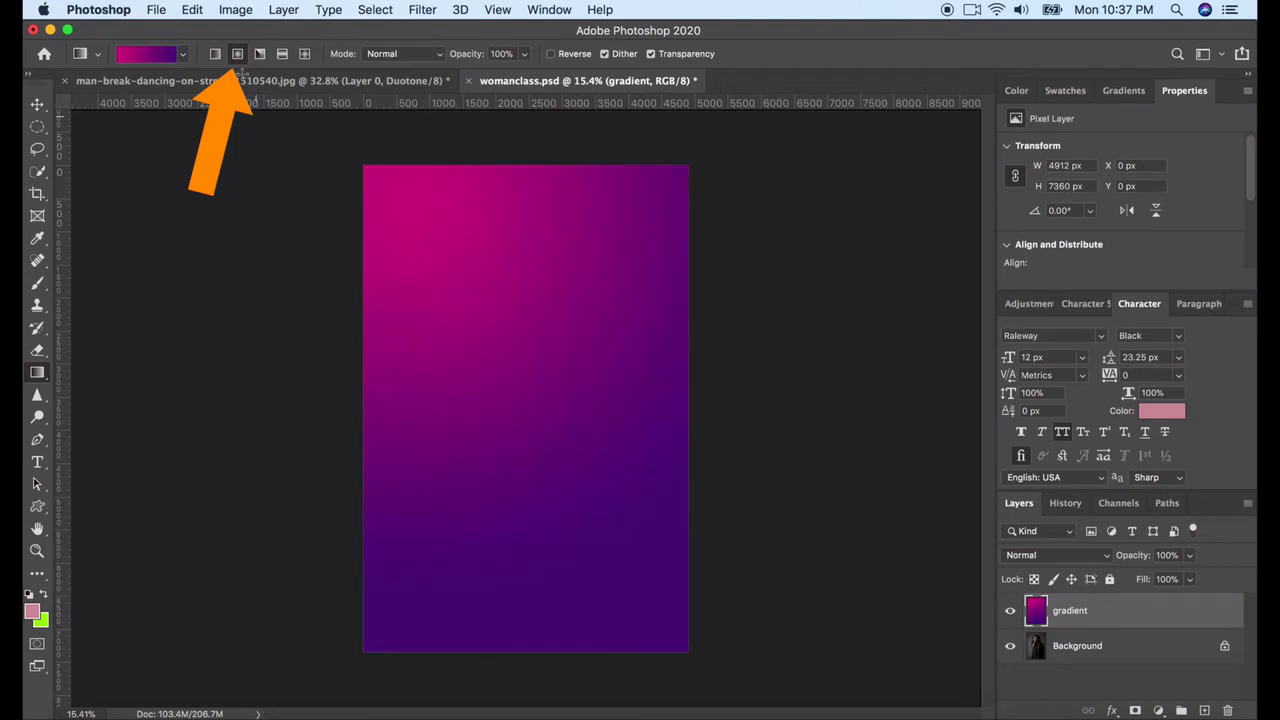
{"action": "left_click", "coordinate": [282, 53]}
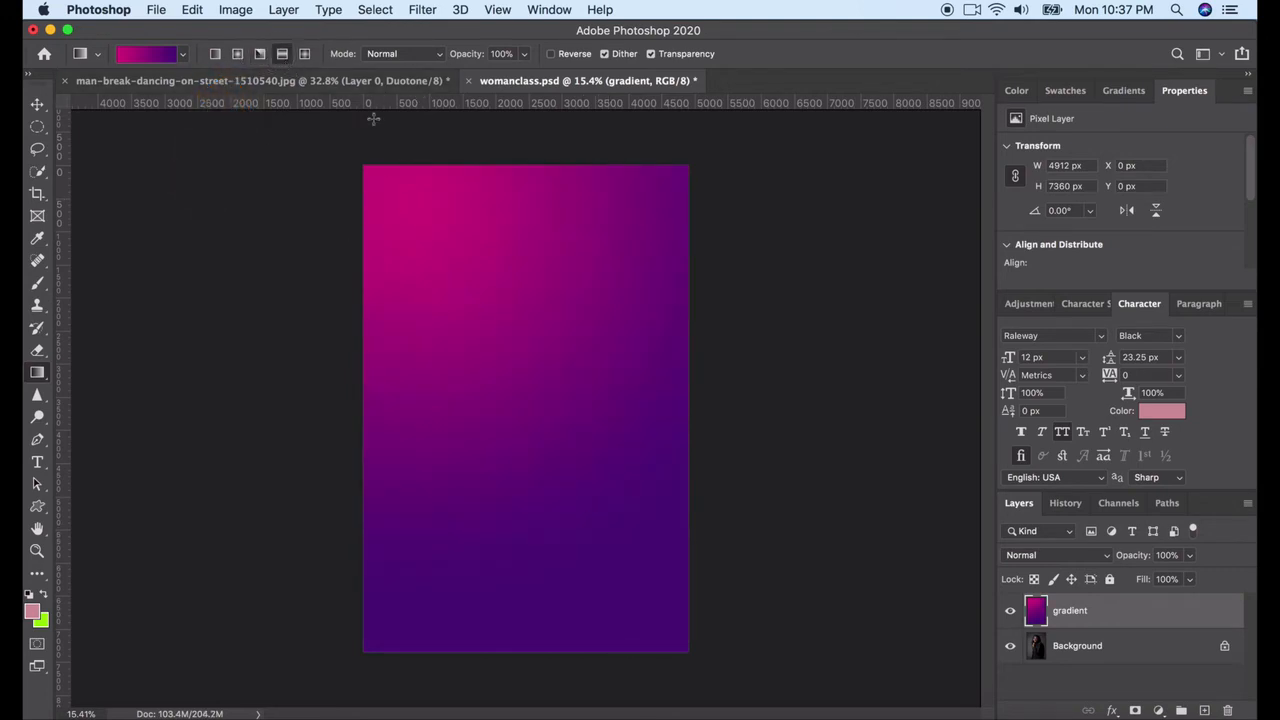
{"action": "left_click", "coordinate": [304, 53]}
{"action": "left_click_drag", "start_coordinate": [434, 291], "coordinate": [612, 548]}
Fill the gradient layer with a radial gradient running from the canvas's upper-left corner diagonally toward the lower right
{"action": "left_click", "coordinate": [237, 53]}
{"action": "left_click_drag", "start_coordinate": [394, 208], "coordinate": [657, 600]}
{"action": "left_click_drag", "start_coordinate": [375, 188], "coordinate": [588, 486]}
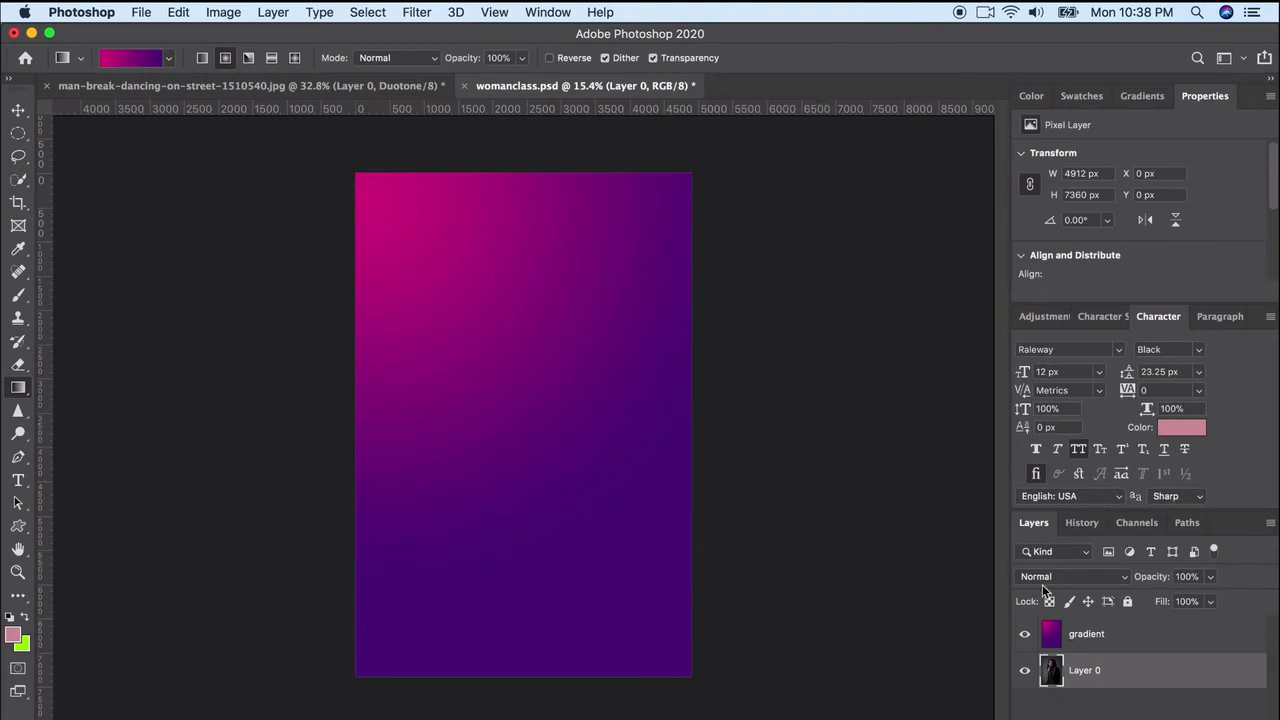
Float the Layers panel beside the image and set the gradient layer's blend mode to Screen, previewing other modes such as Overlay
{"action": "left_click", "coordinate": [1083, 640]}
{"action": "left_click_drag", "start_coordinate": [1048, 535], "coordinate": [730, 287]}
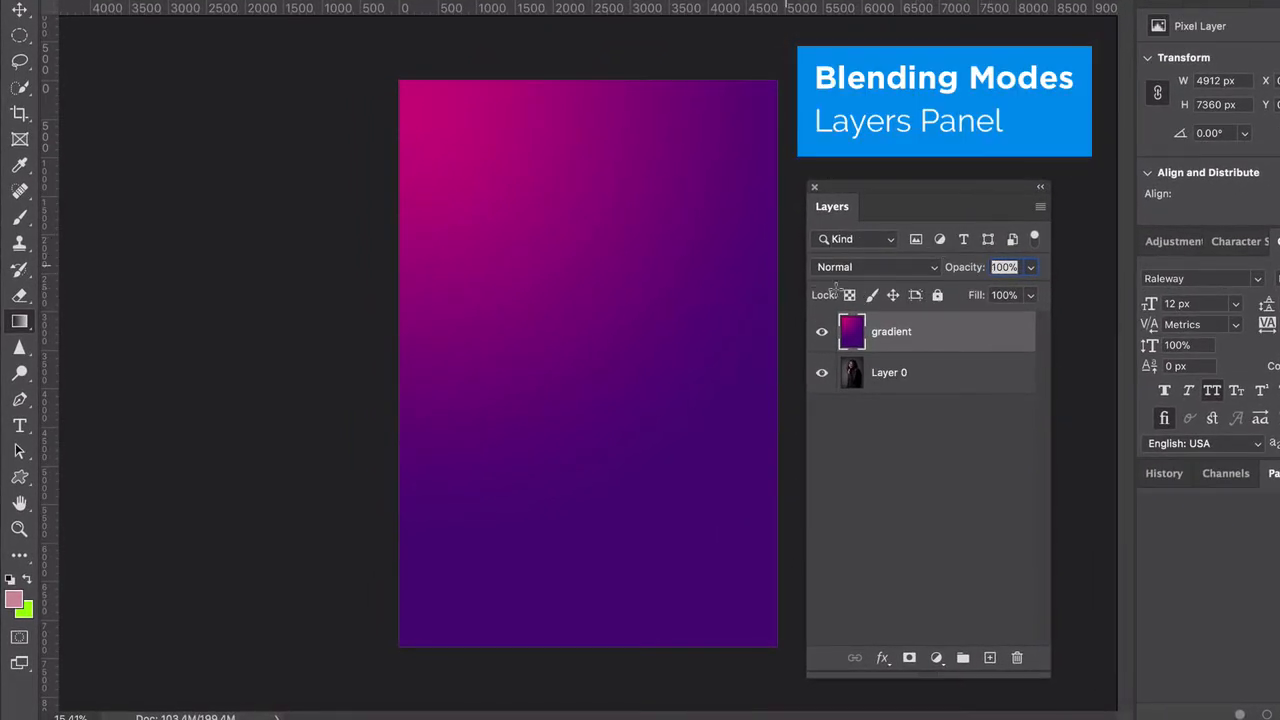
{"action": "left_click", "coordinate": [930, 271]}
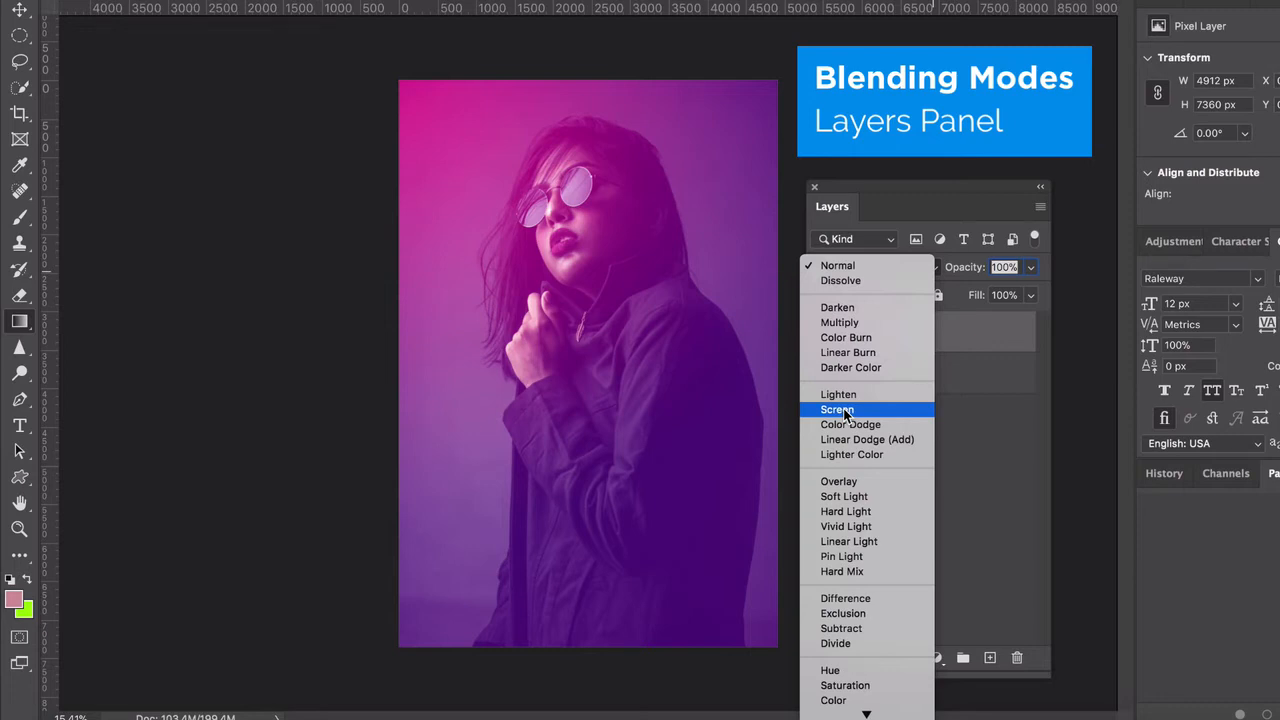
{"action": "left_click", "coordinate": [971, 423]}
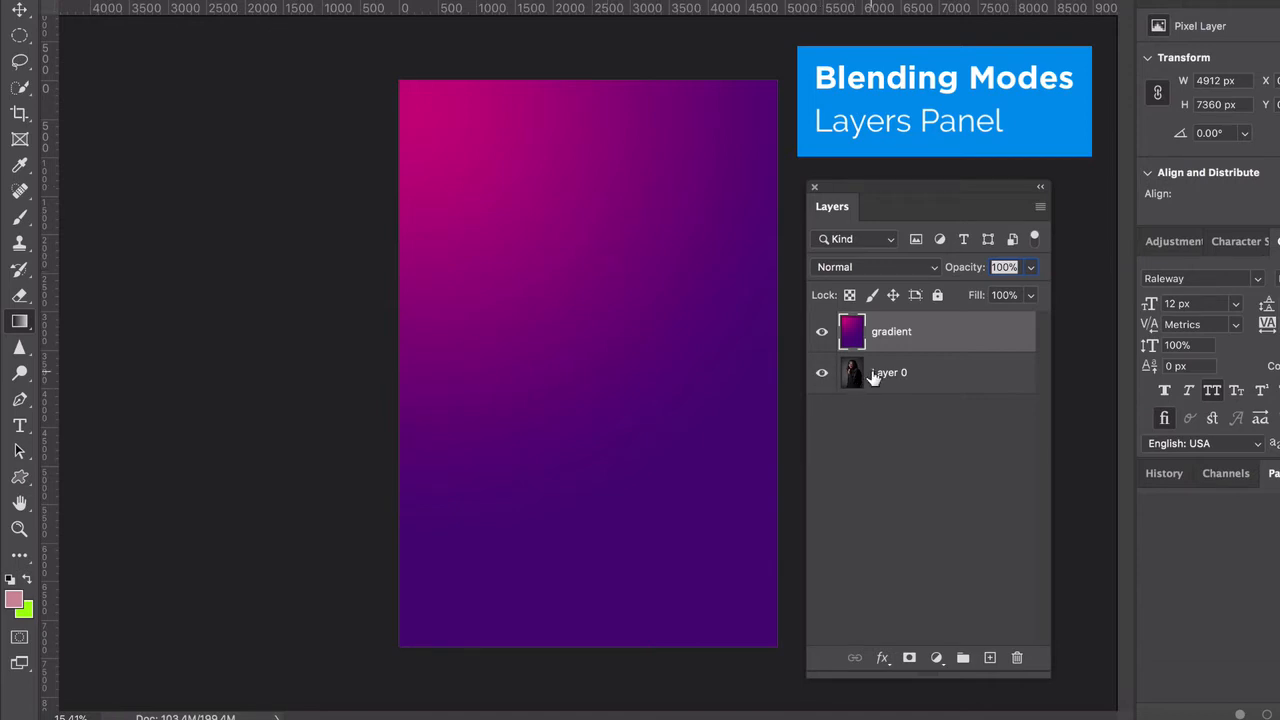
{"action": "left_click", "coordinate": [840, 267]}
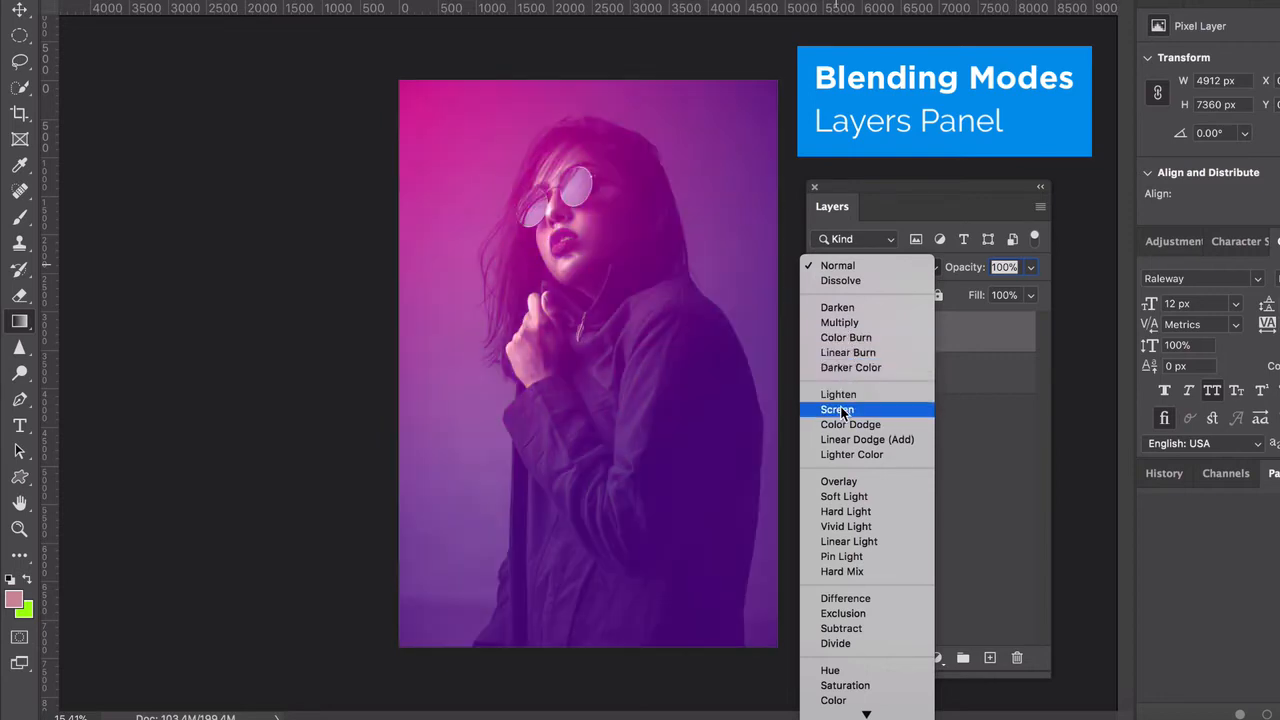
{"action": "left_click", "coordinate": [843, 410]}
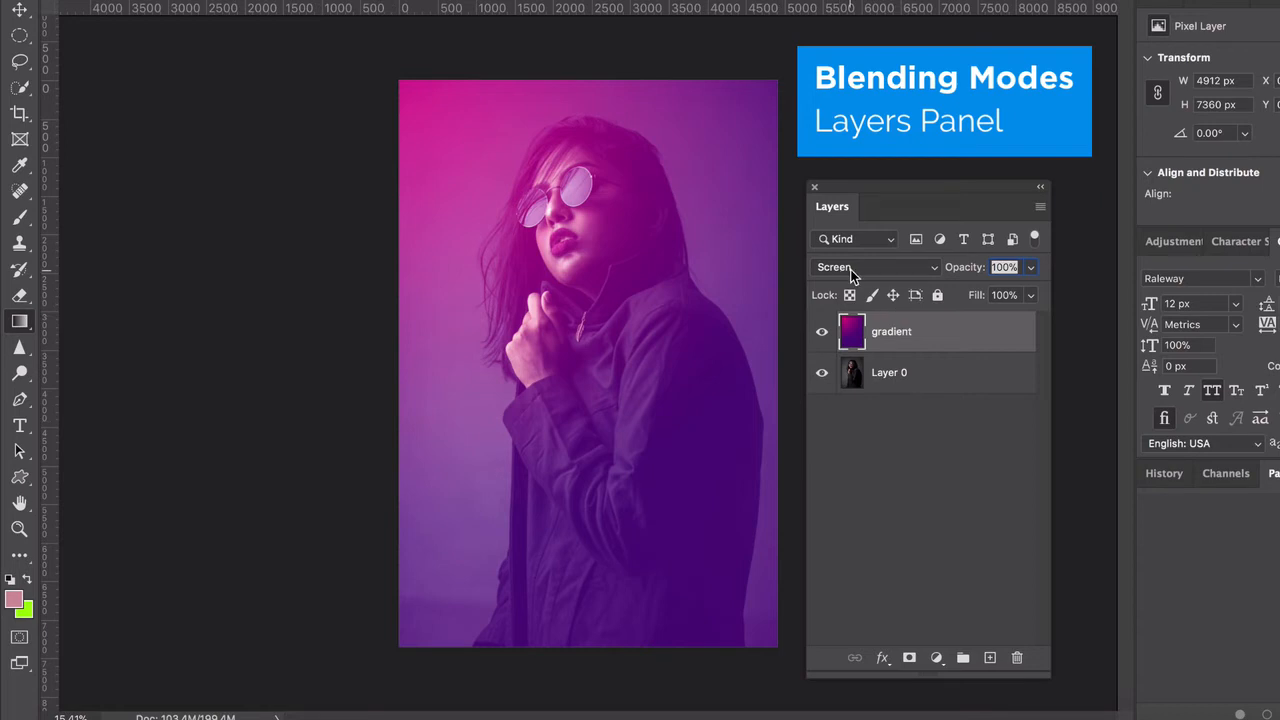
{"action": "left_click", "coordinate": [892, 270]}
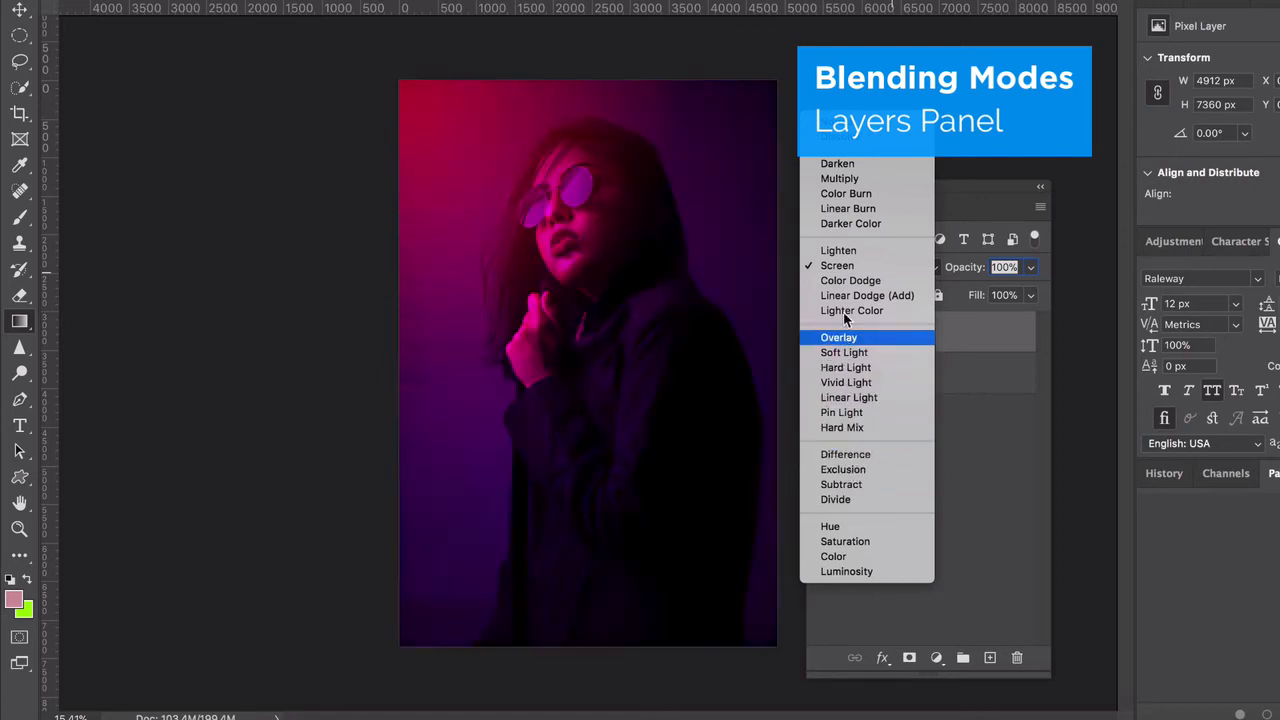
{"action": "left_click", "coordinate": [845, 266]}
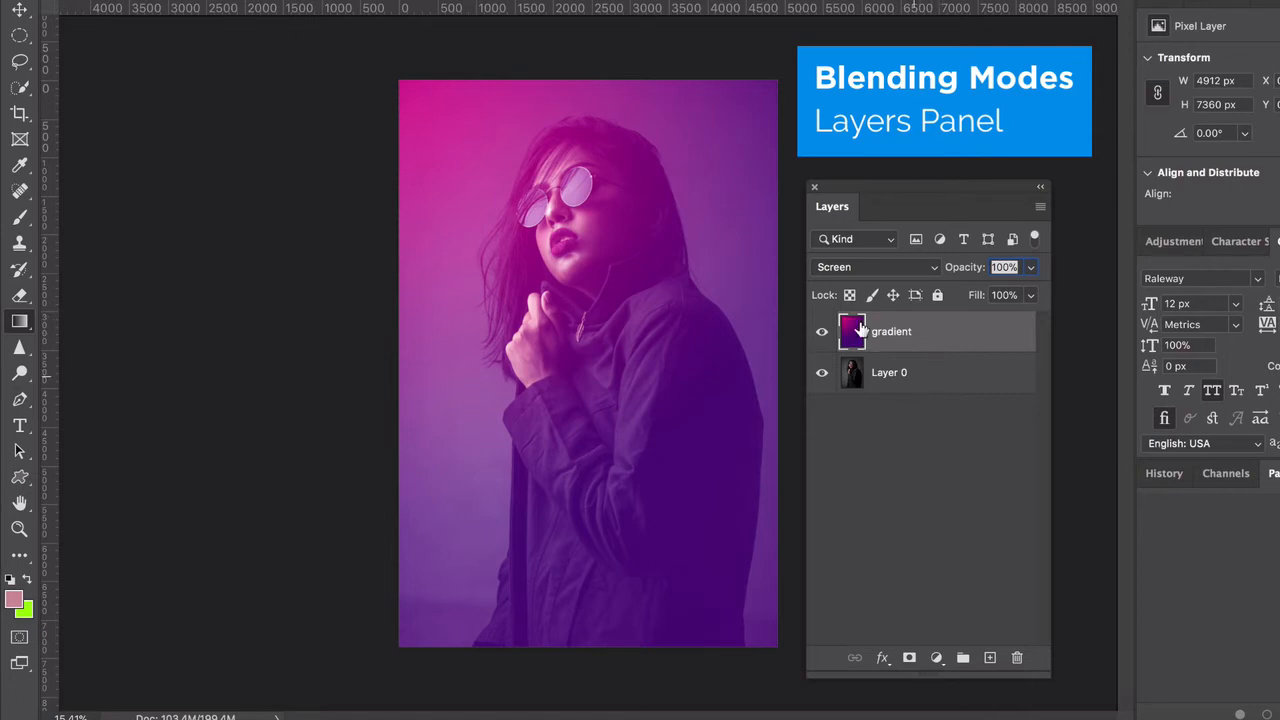
Move Layer 0 above the gradient layer and set the gradient layer's blend mode to Normal
{"action": "left_click", "coordinate": [926, 378]}
{"action": "left_click_drag", "start_coordinate": [922, 379], "coordinate": [915, 325]}
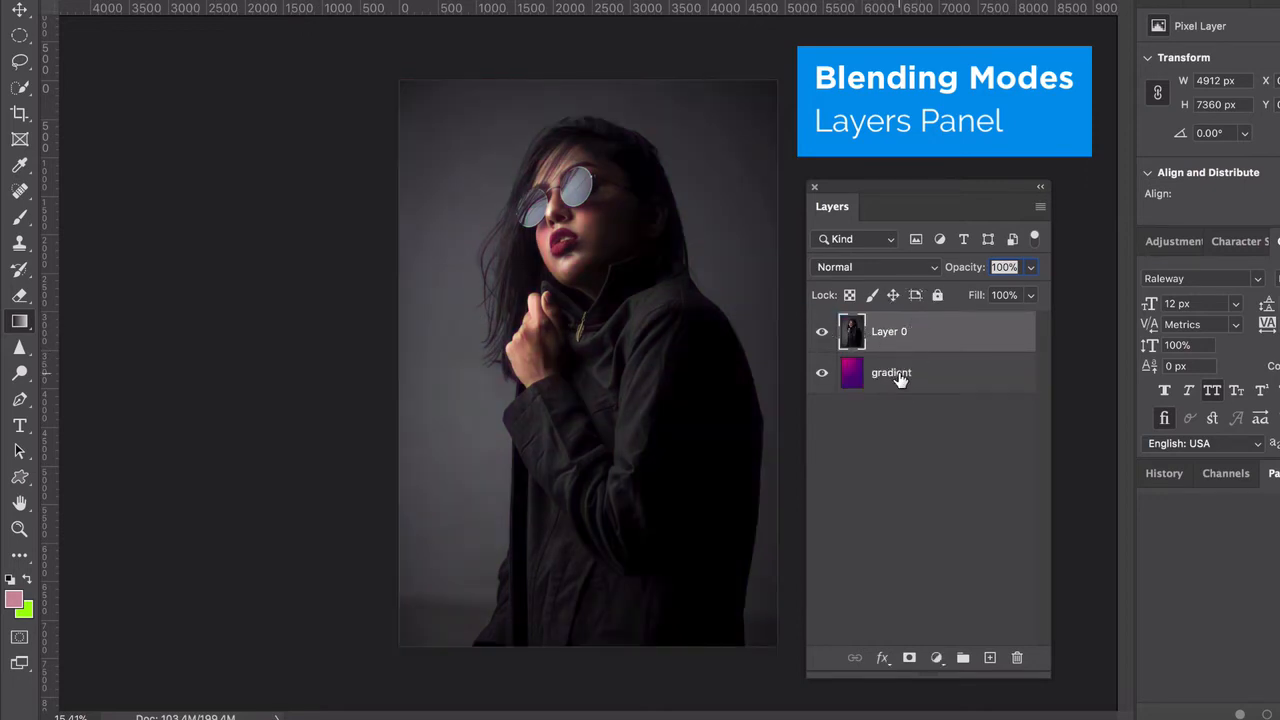
{"action": "left_click", "coordinate": [900, 378]}
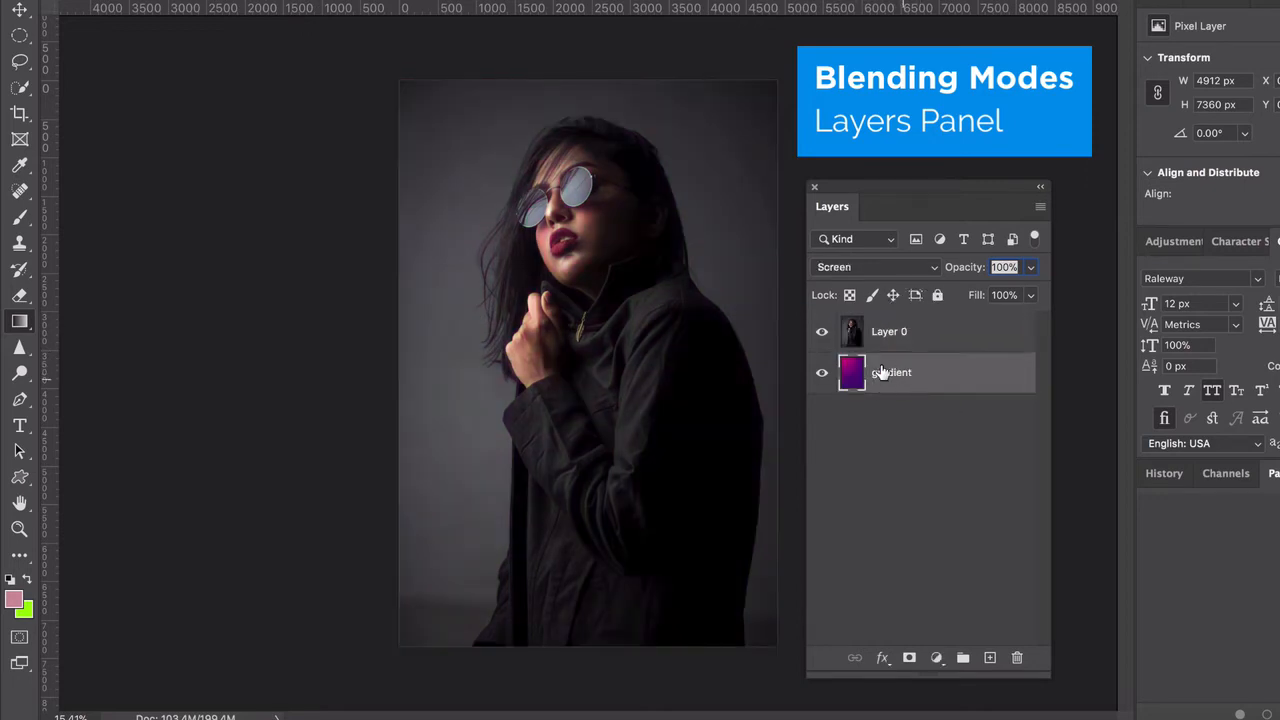
{"action": "left_click", "coordinate": [866, 270]}
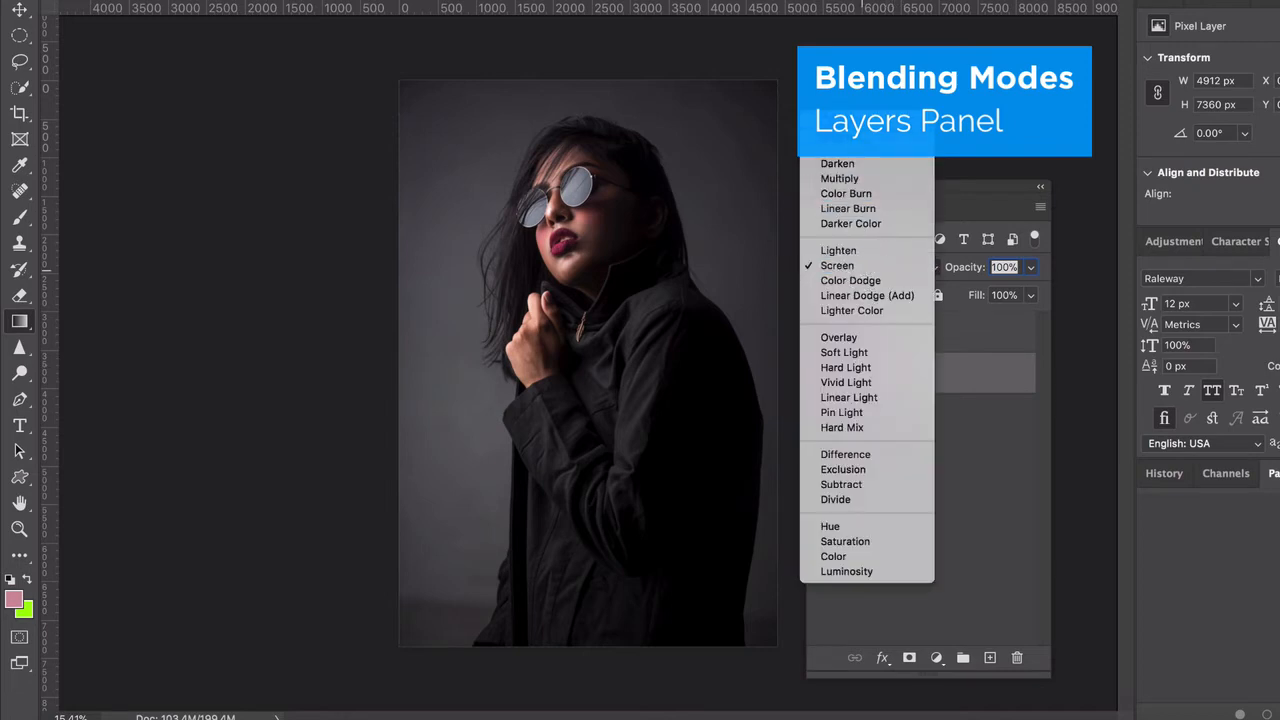
{"action": "left_click", "coordinate": [892, 122]}
Set Layer 0's blend mode to Screen and deselect the layers
{"action": "left_click", "coordinate": [886, 334]}
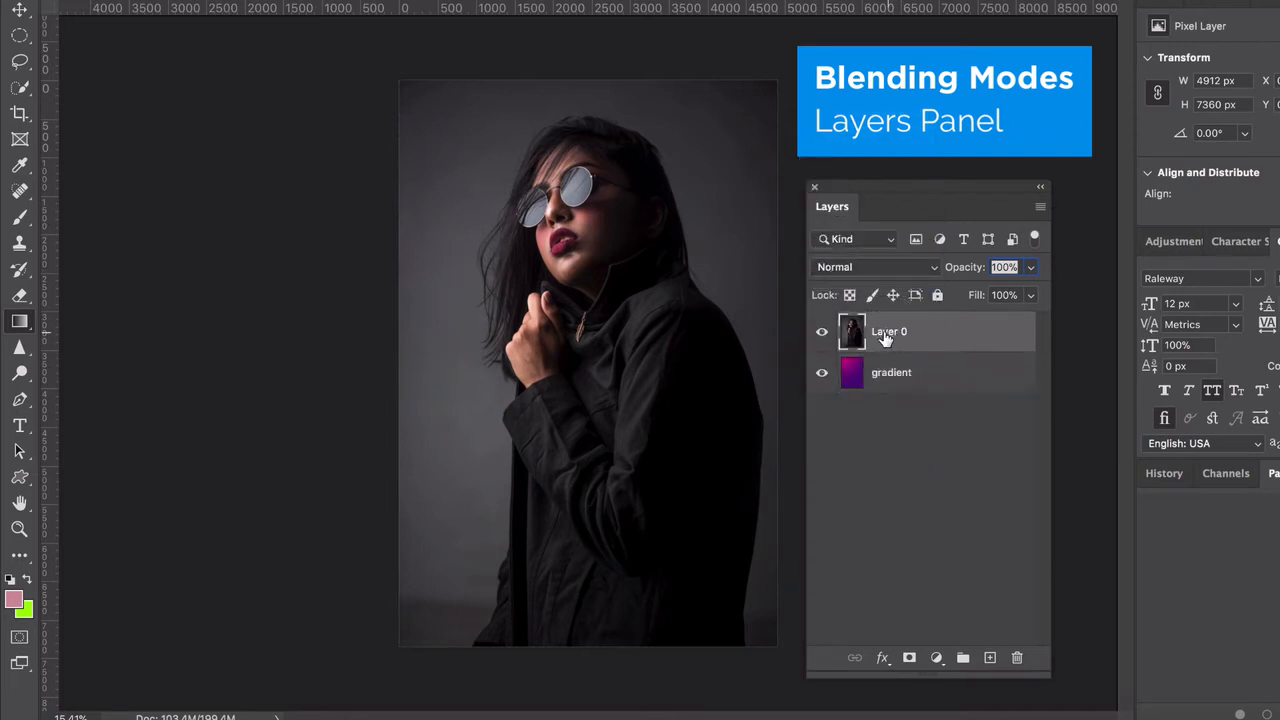
{"action": "left_click", "coordinate": [854, 266]}
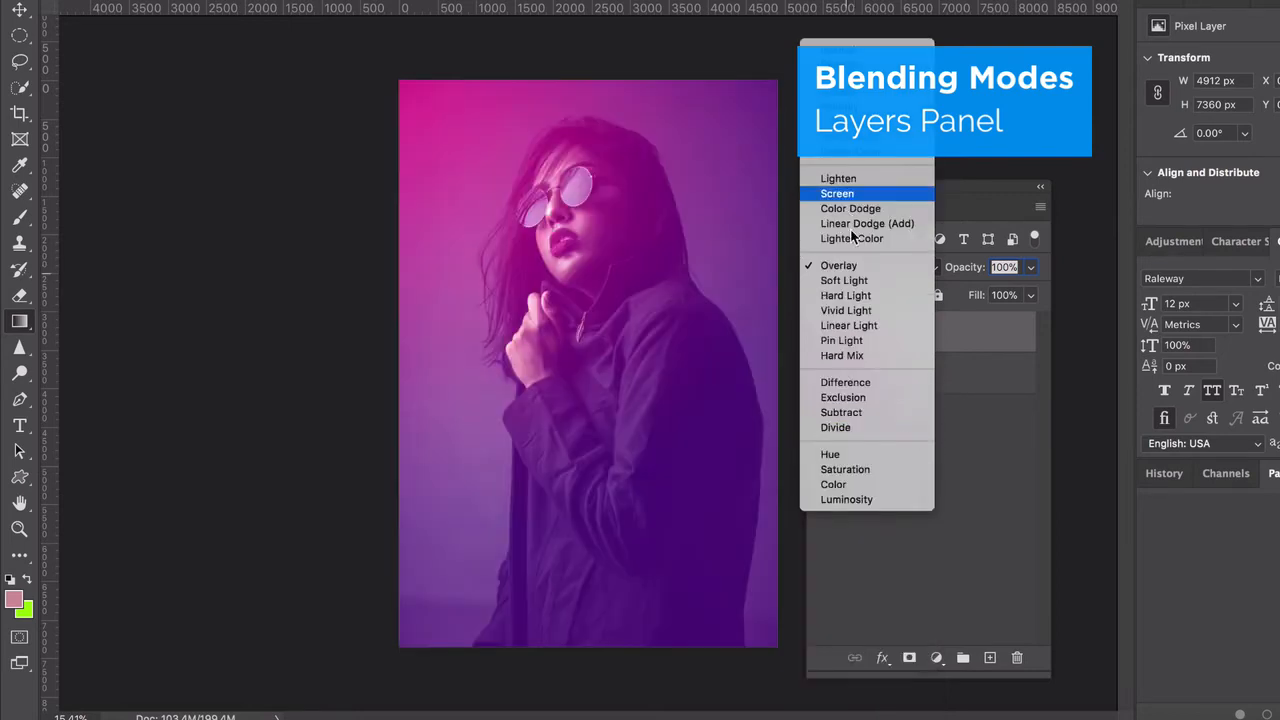
{"action": "left_click", "coordinate": [837, 191]}
{"action": "left_click", "coordinate": [900, 453]}
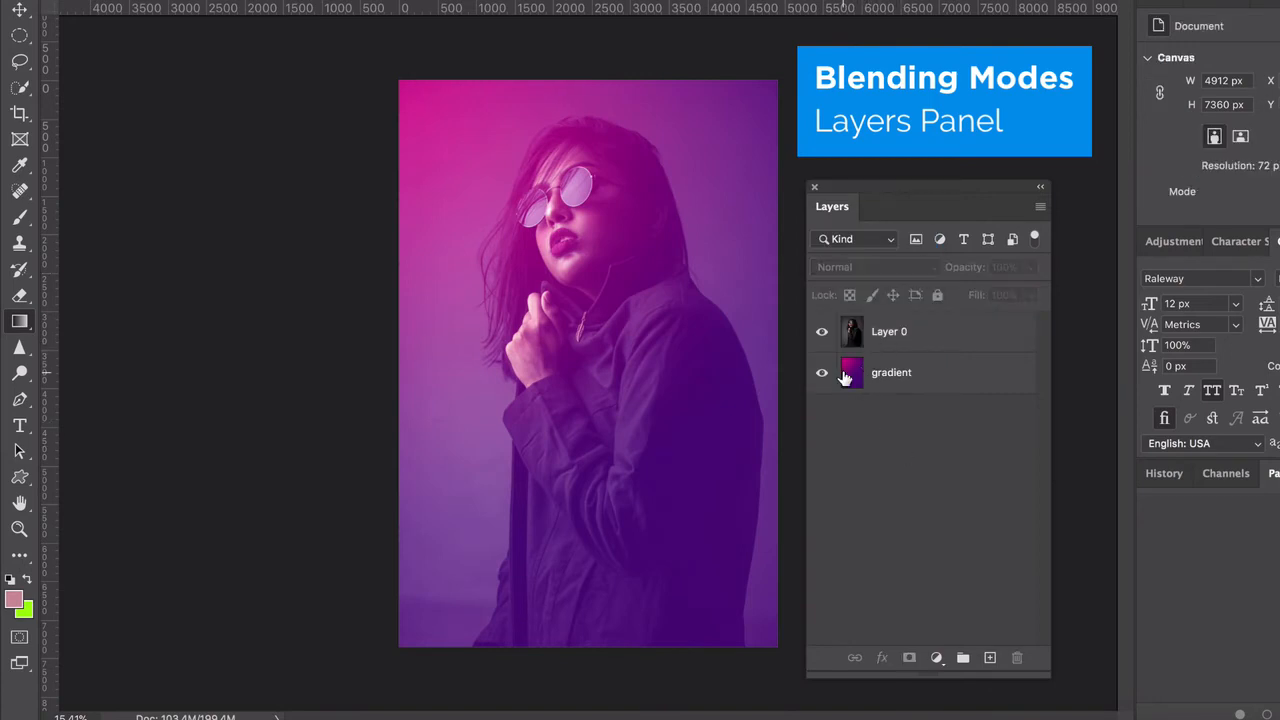
Move Layer 0 back beneath the gradient layer and set Layer 0's blend mode to Normal
{"action": "left_click", "coordinate": [852, 377]}
{"action": "left_click_drag", "start_coordinate": [926, 333], "coordinate": [900, 392]}
{"action": "left_click", "coordinate": [872, 267]}
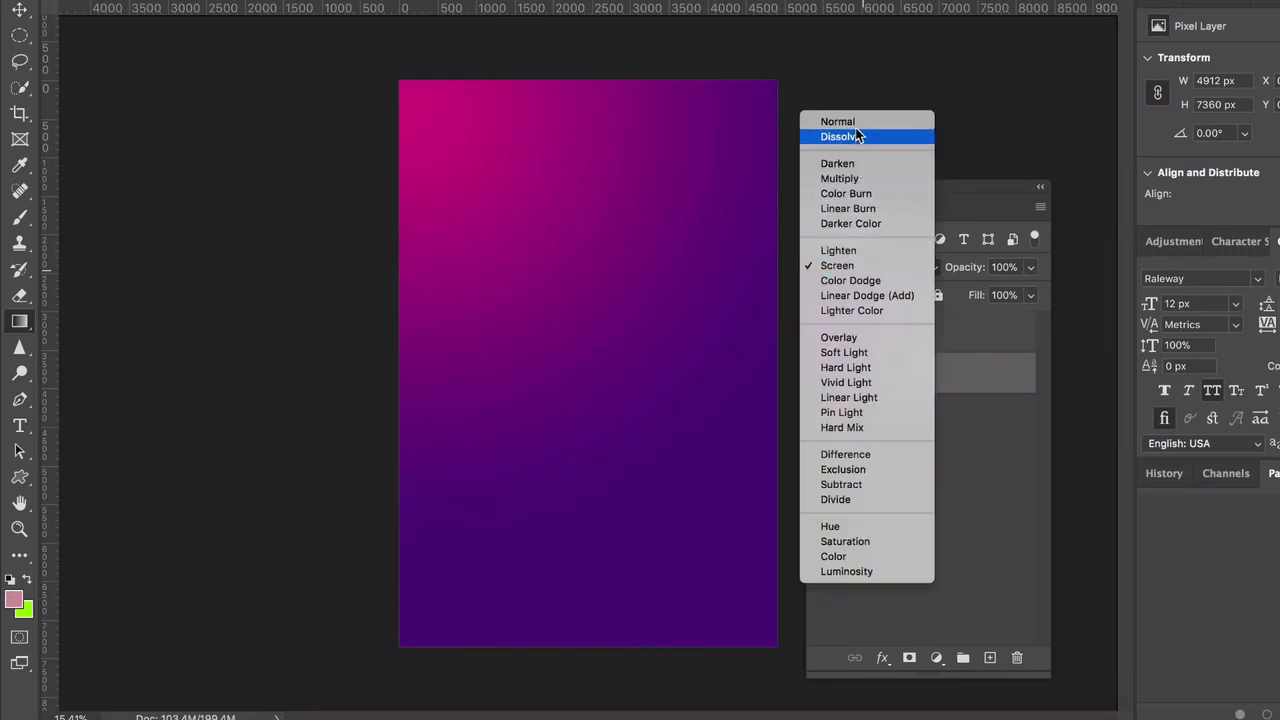
{"action": "left_click", "coordinate": [838, 124]}
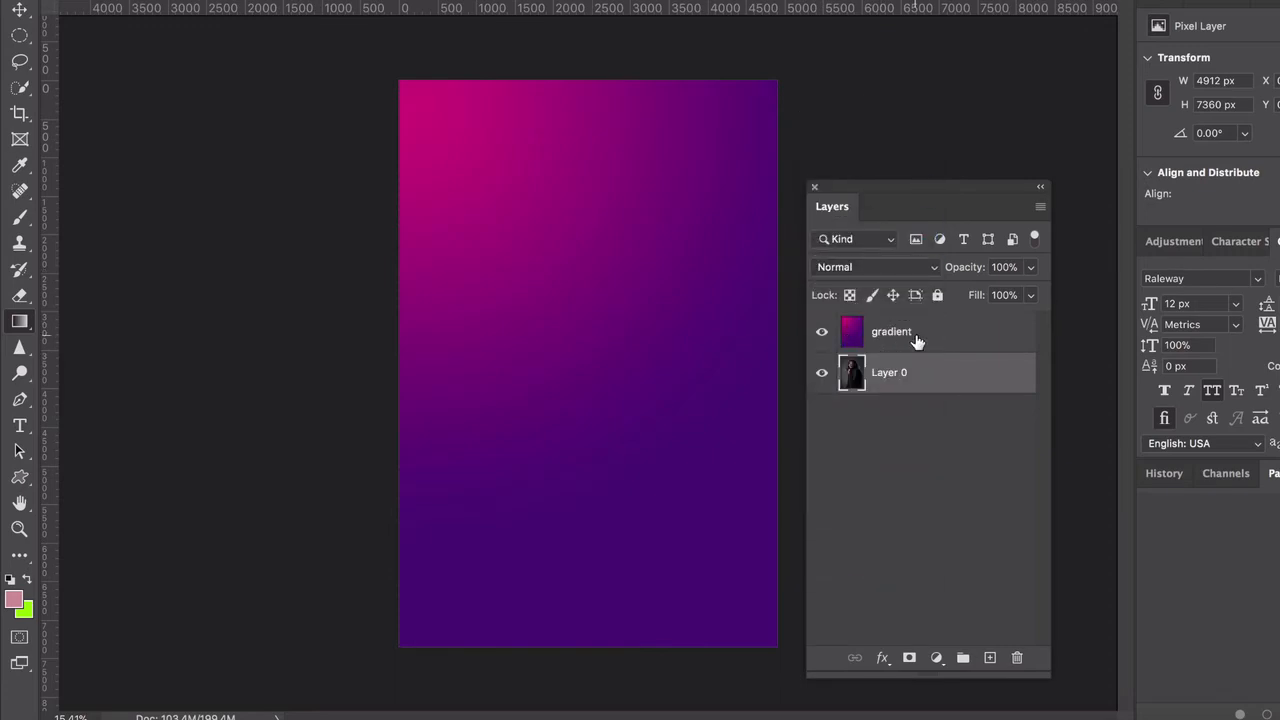
Set the gradient layer's blend mode to Screen over the portrait
{"action": "left_click", "coordinate": [901, 337]}
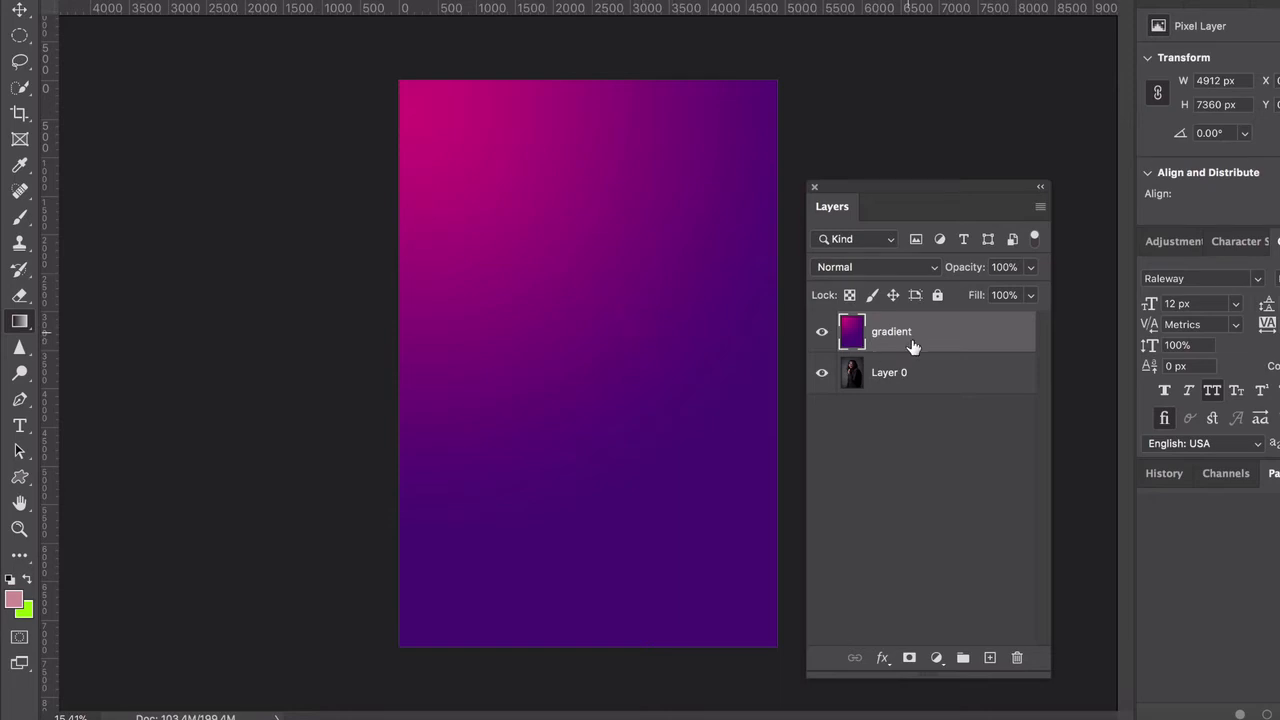
{"action": "left_click", "coordinate": [856, 267]}
{"action": "left_click", "coordinate": [838, 411]}
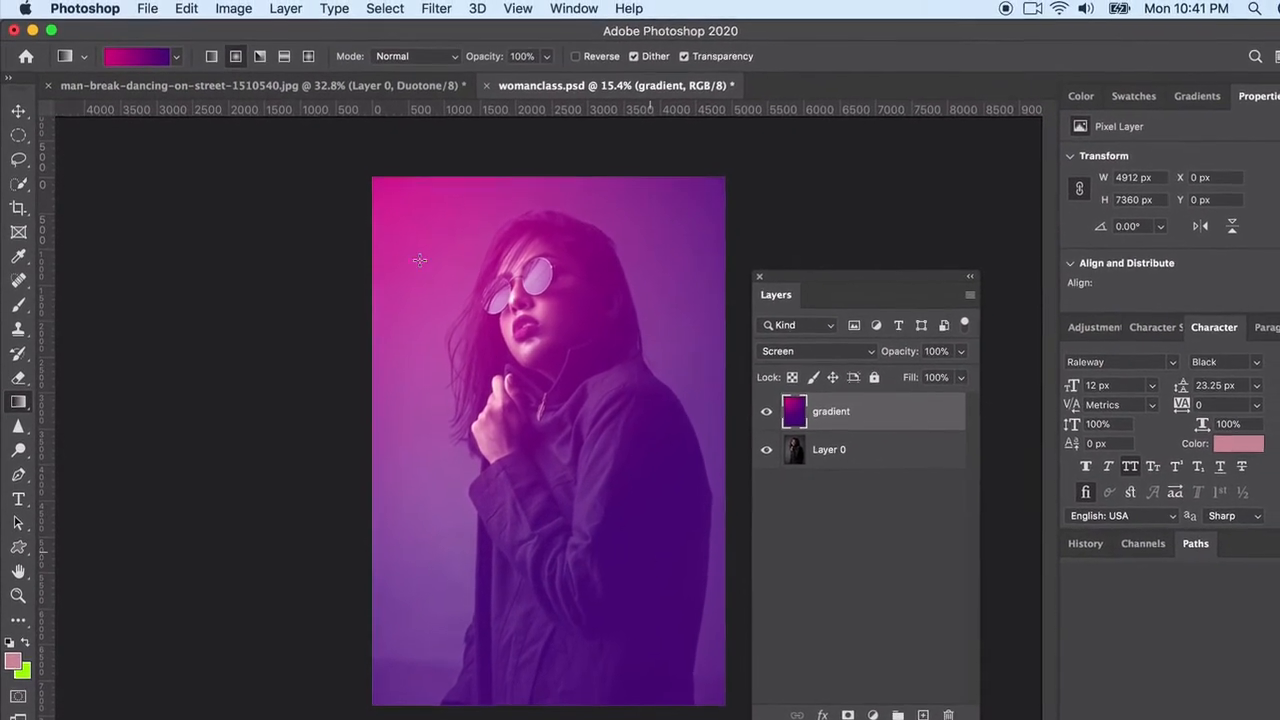
Choose the orange-to-red-to-purple preset Red_07 from the Reds group and open it in the Gradient Editor
{"action": "left_click", "coordinate": [177, 58]}
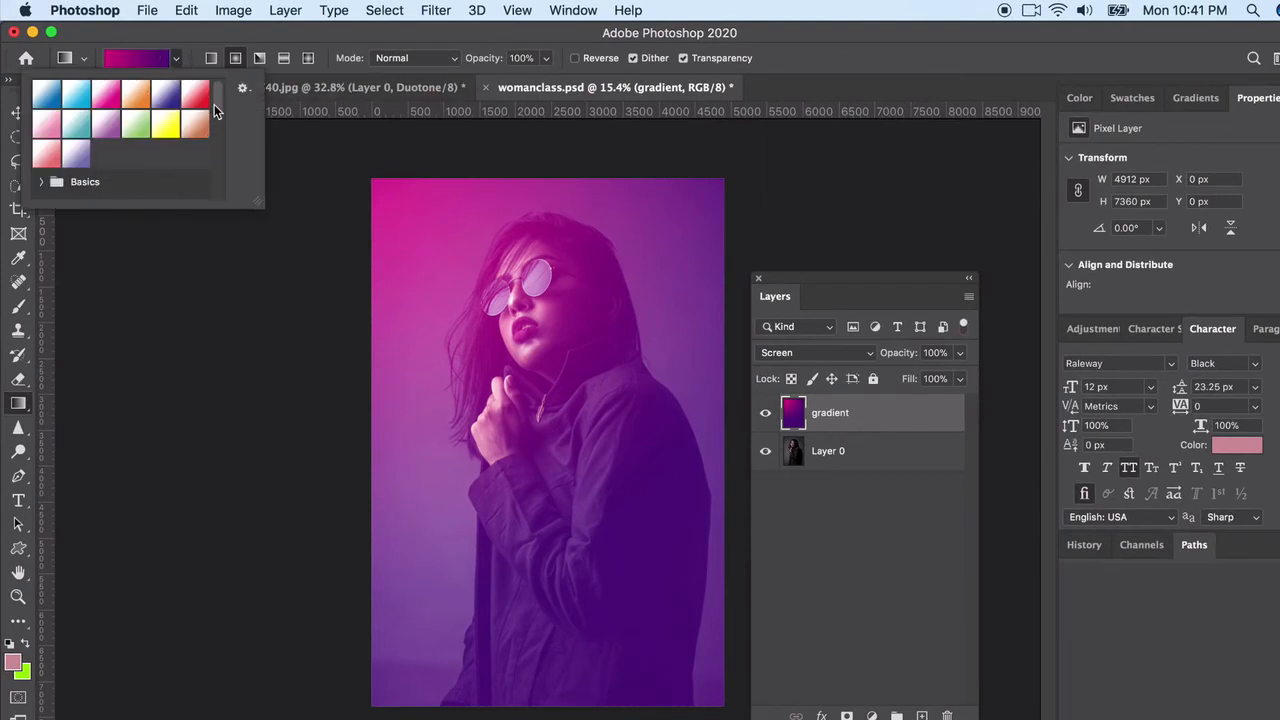
{"action": "left_click_drag", "start_coordinate": [216, 105], "coordinate": [217, 135]}
{"action": "left_click", "coordinate": [43, 175]}
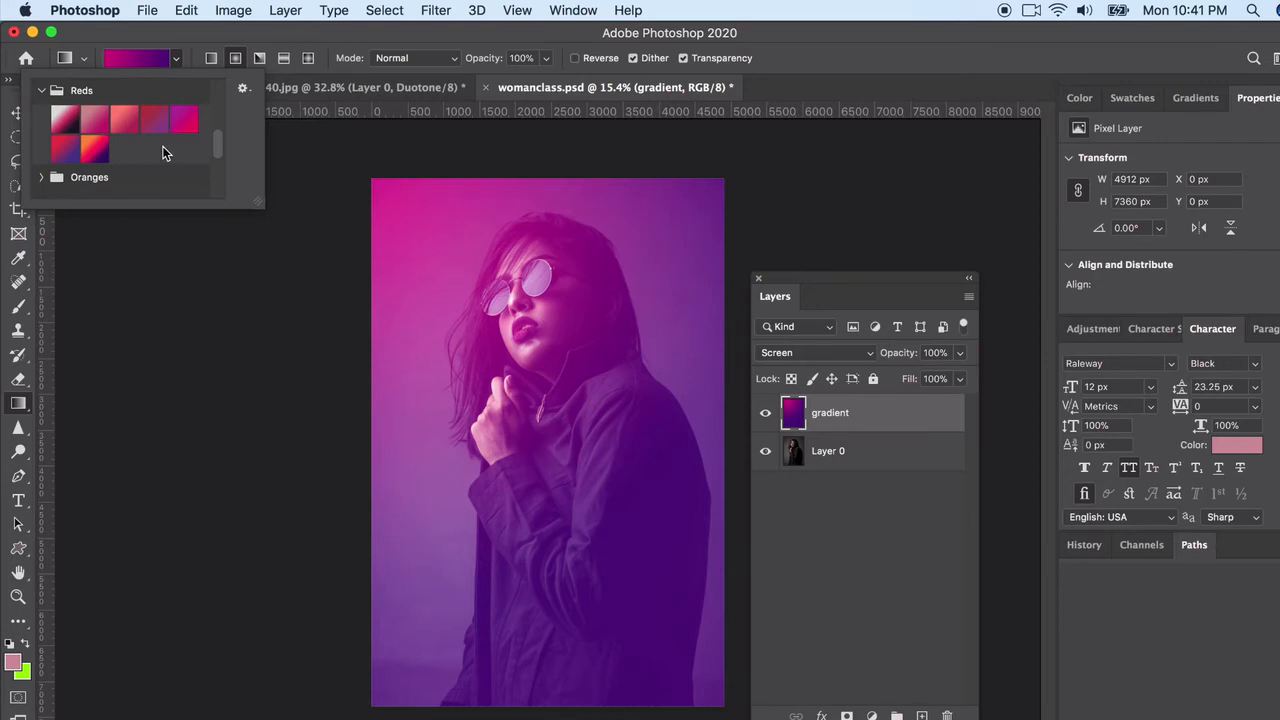
{"action": "left_click", "coordinate": [95, 152]}
{"action": "left_click", "coordinate": [95, 152]}
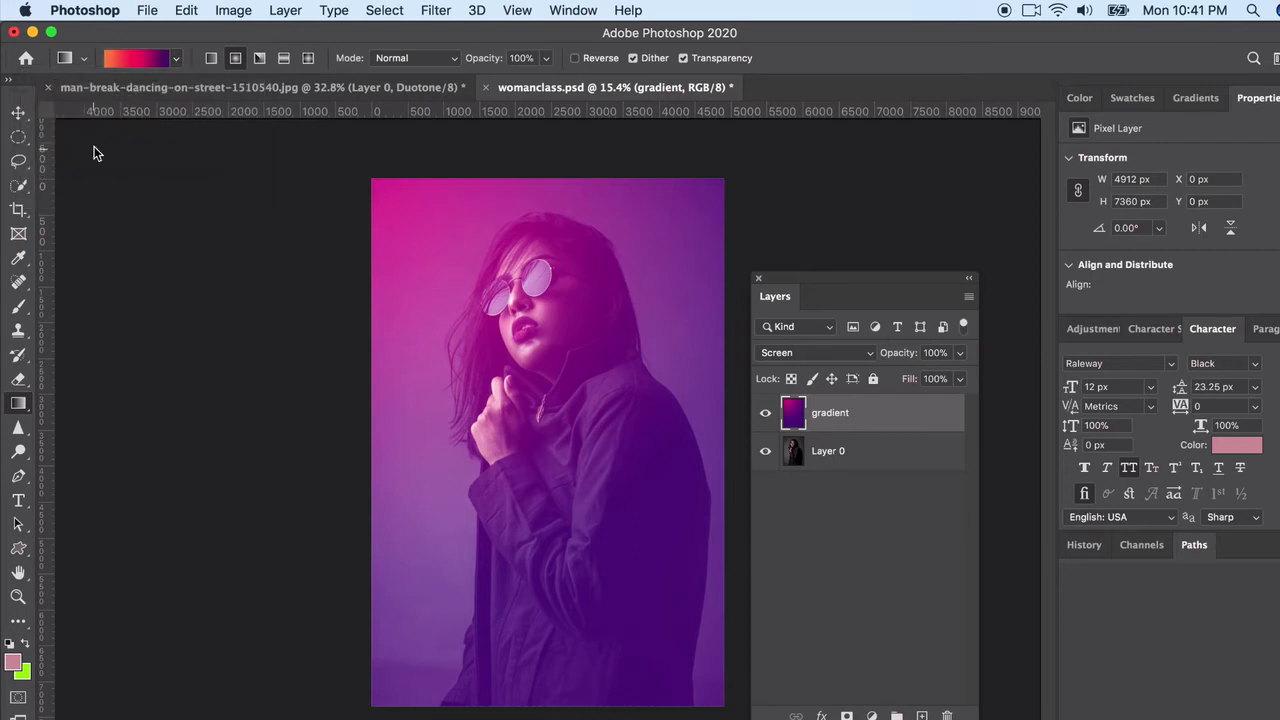
{"action": "left_click", "coordinate": [125, 58]}
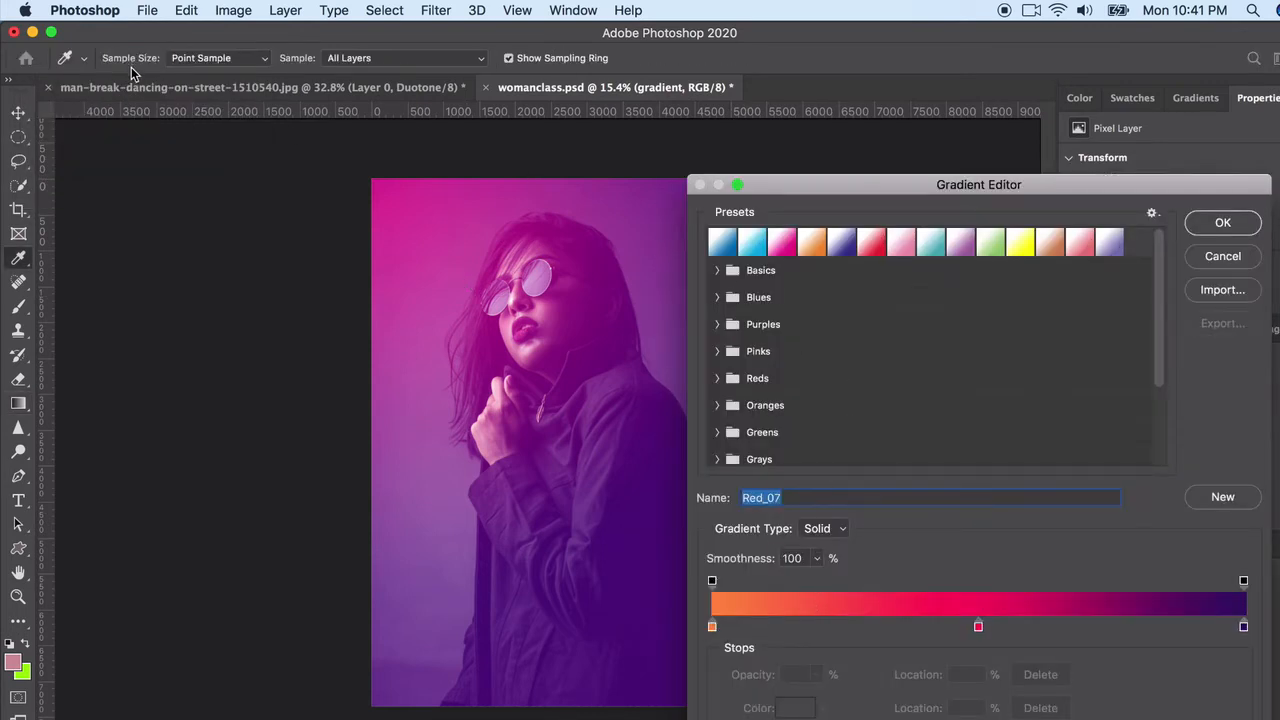
Shift the Red_07 gradient's red stop to 47% and draw the radial gradient diagonally from the portrait's upper-left corner
{"action": "left_click_drag", "start_coordinate": [977, 630], "coordinate": [960, 628]}
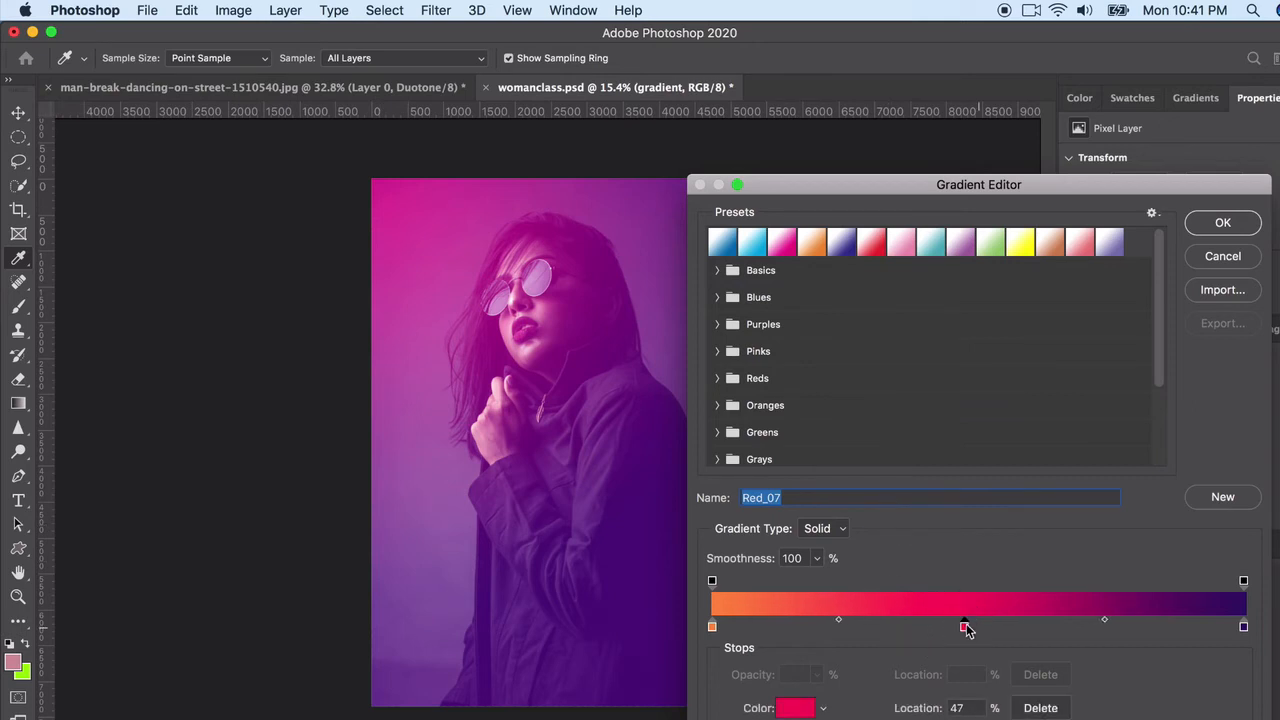
{"action": "left_click", "coordinate": [1223, 222]}
{"action": "left_click_drag", "start_coordinate": [390, 214], "coordinate": [681, 622]}
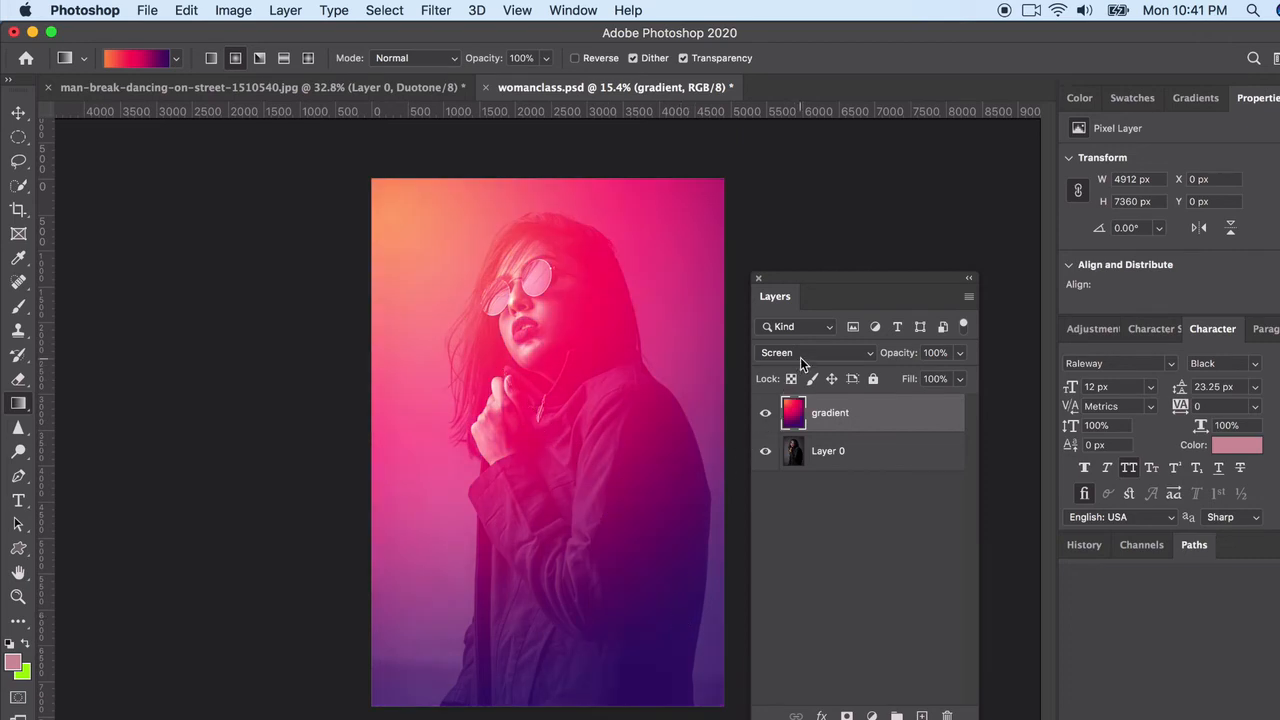
{"action": "left_click_drag", "start_coordinate": [366, 200], "coordinate": [772, 697]}
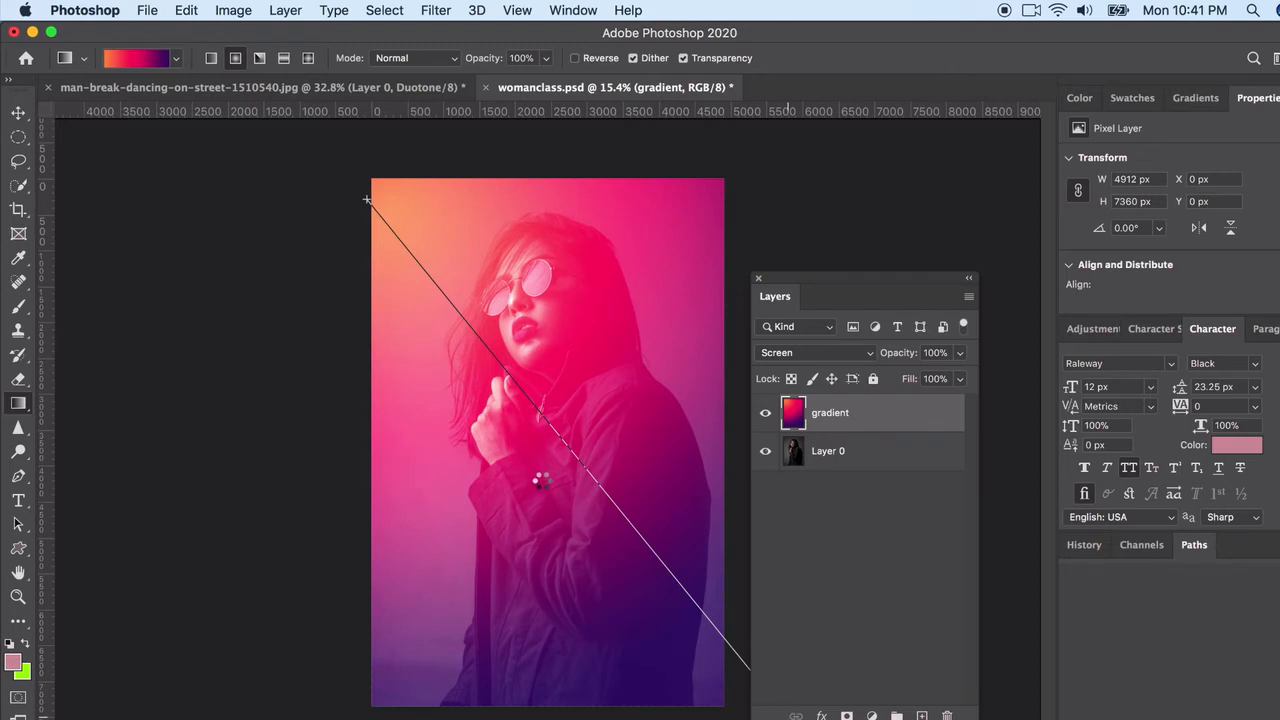
{"action": "left_click_drag", "start_coordinate": [348, 212], "coordinate": [586, 522]}
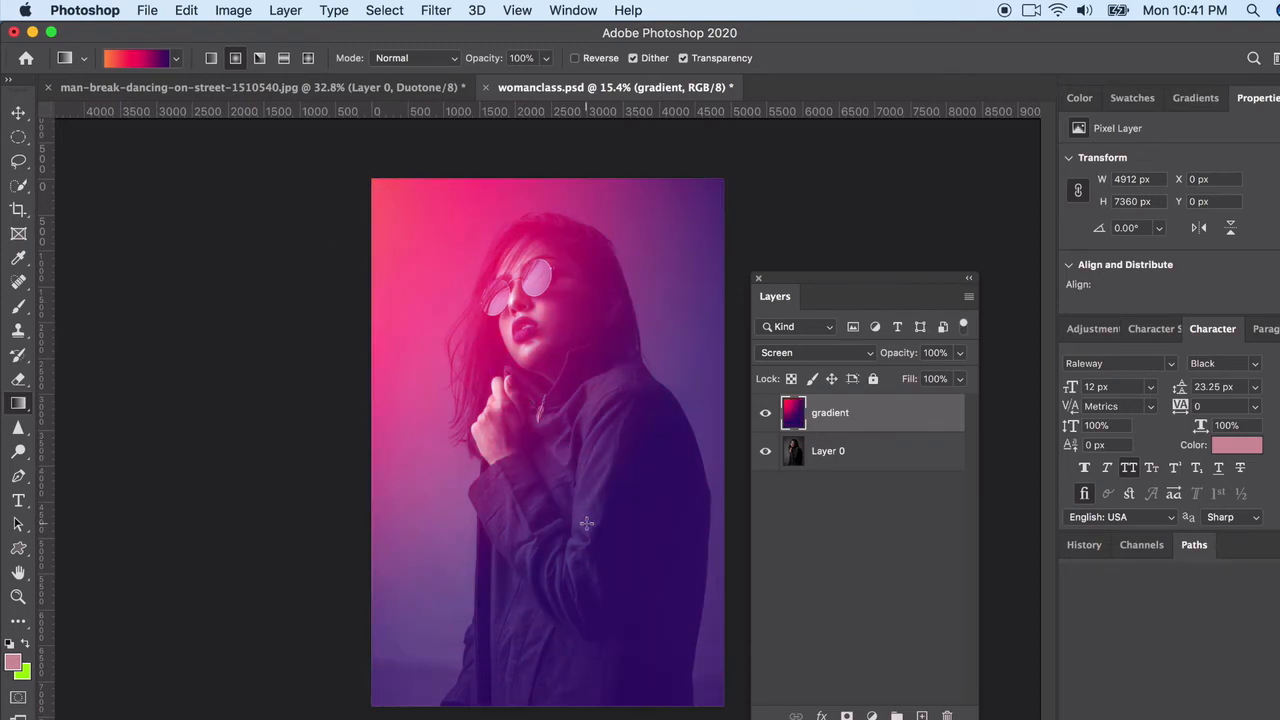
Change the gradient's orange starting stop to a more saturated orange and redraw the radial gradient from beyond the portrait's upper-left corner
{"action": "left_click", "coordinate": [175, 59]}
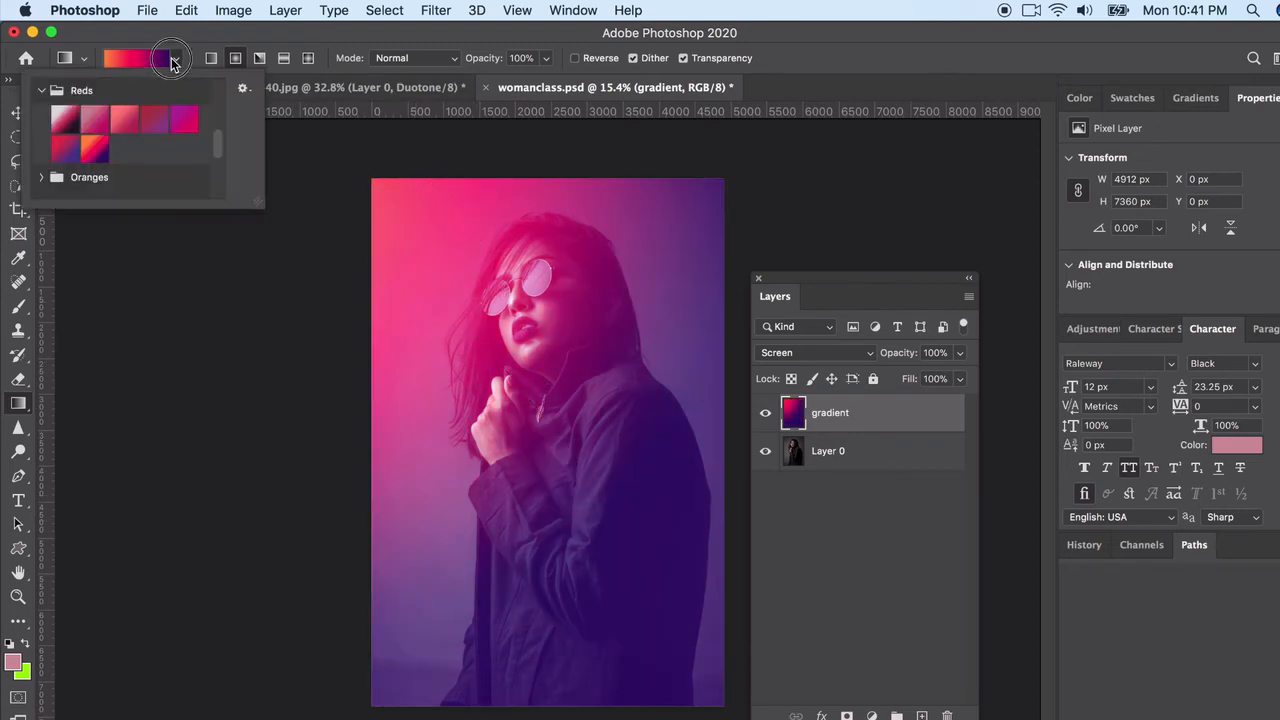
{"action": "left_click", "coordinate": [163, 63]}
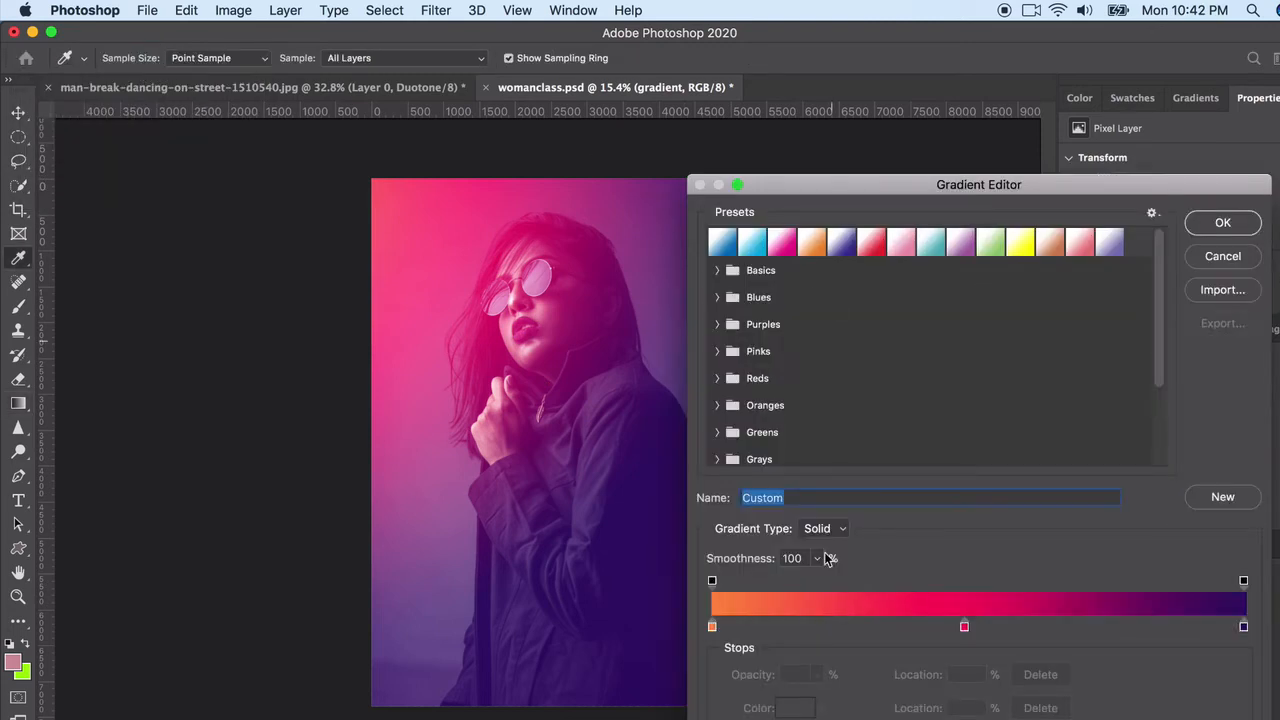
{"action": "left_click", "coordinate": [712, 627]}
{"action": "left_click", "coordinate": [795, 708]}
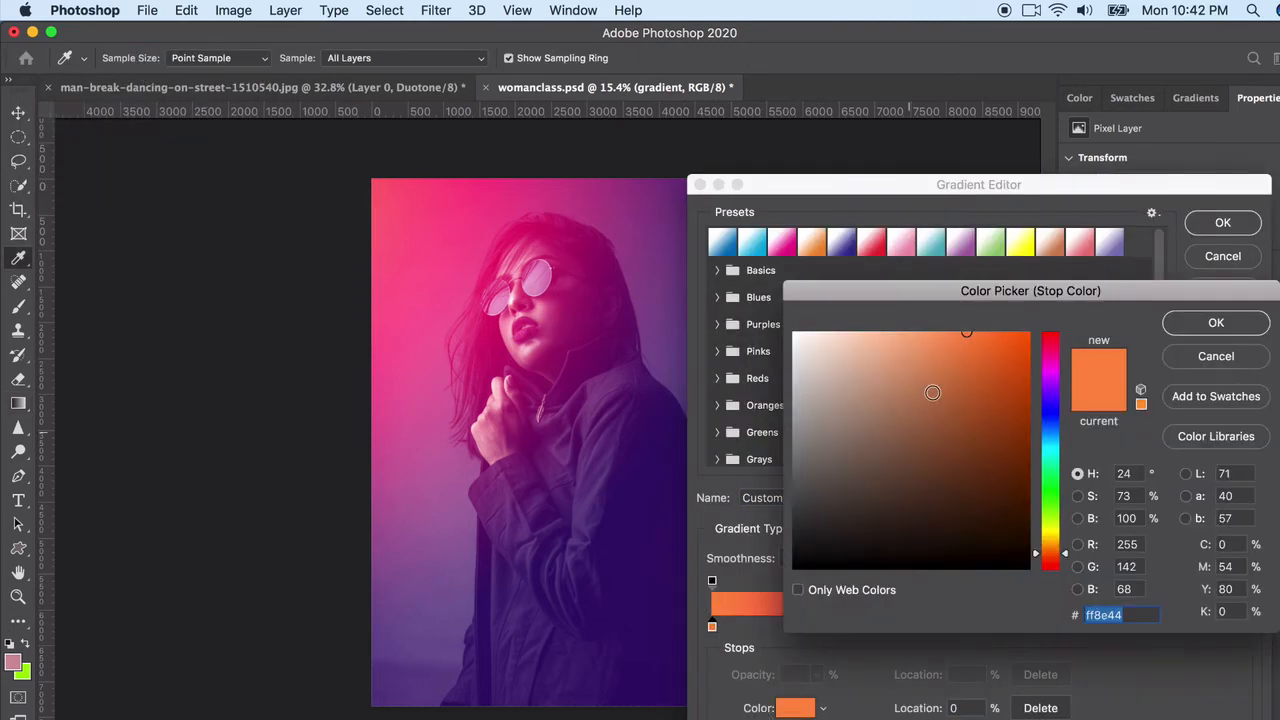
{"action": "left_click", "coordinate": [1028, 336]}
{"action": "left_click", "coordinate": [1192, 322]}
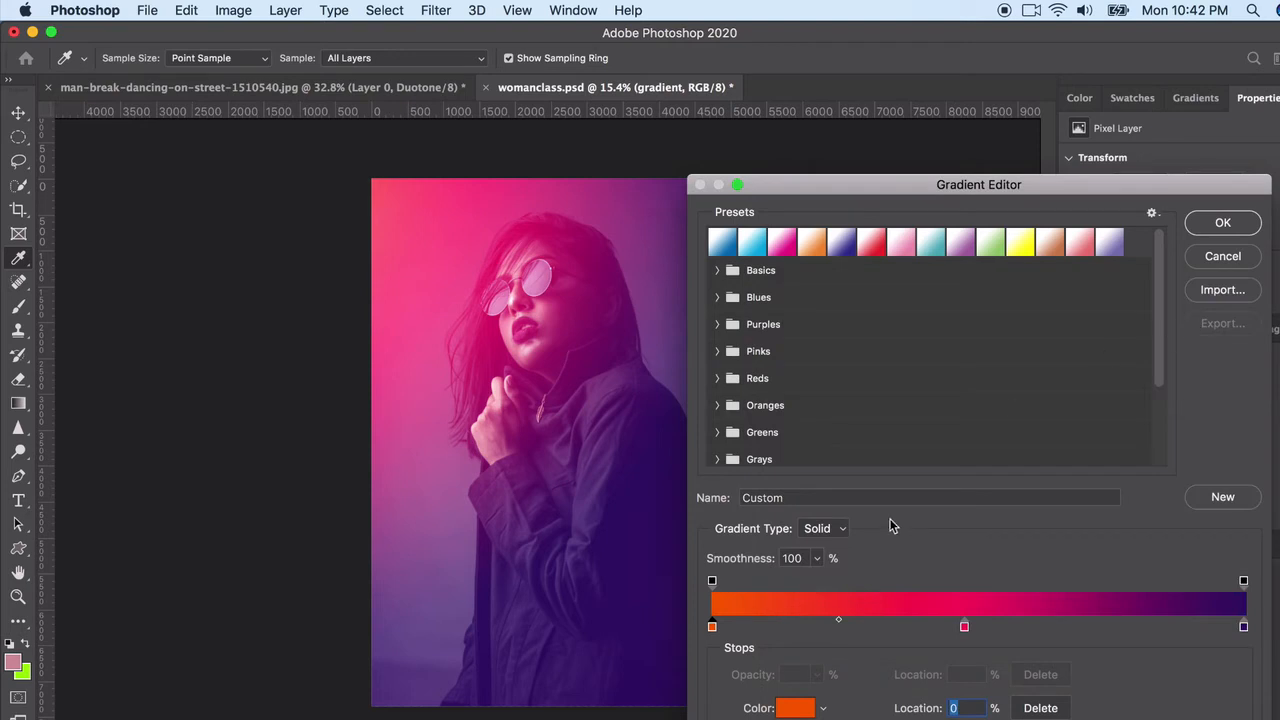
{"action": "left_click", "coordinate": [1205, 230]}
{"action": "left_click_drag", "start_coordinate": [265, 155], "coordinate": [620, 531]}
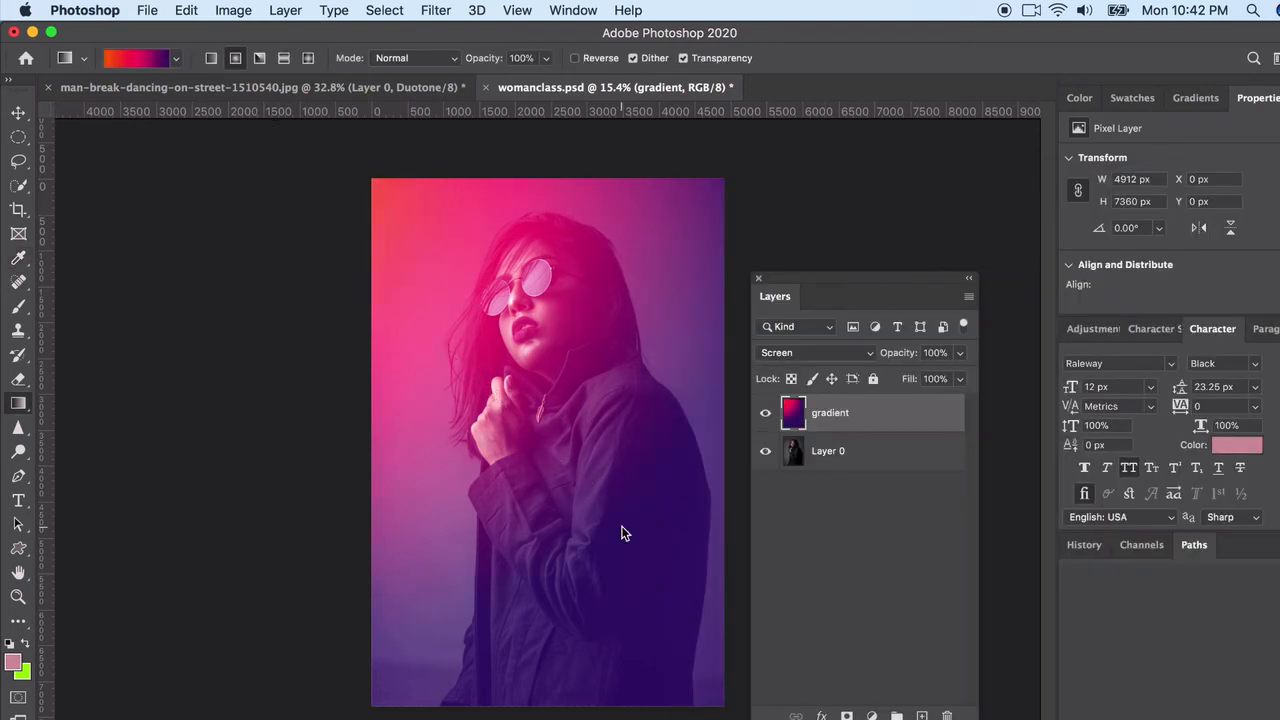
Redraw the radial gradient with a blue-to-cyan preset from the Blues group and set the gradient layer's blend mode to Linear Light
{"action": "left_click", "coordinate": [175, 60]}
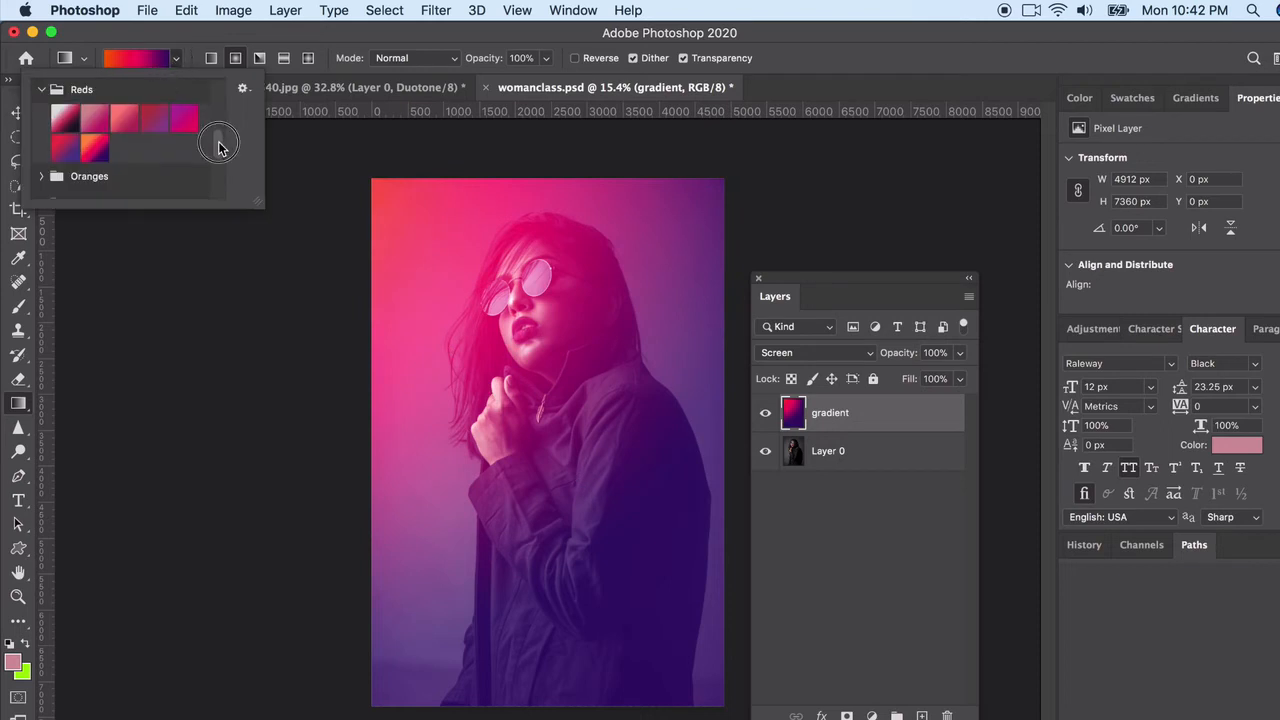
{"action": "left_click_drag", "start_coordinate": [219, 146], "coordinate": [220, 174]}
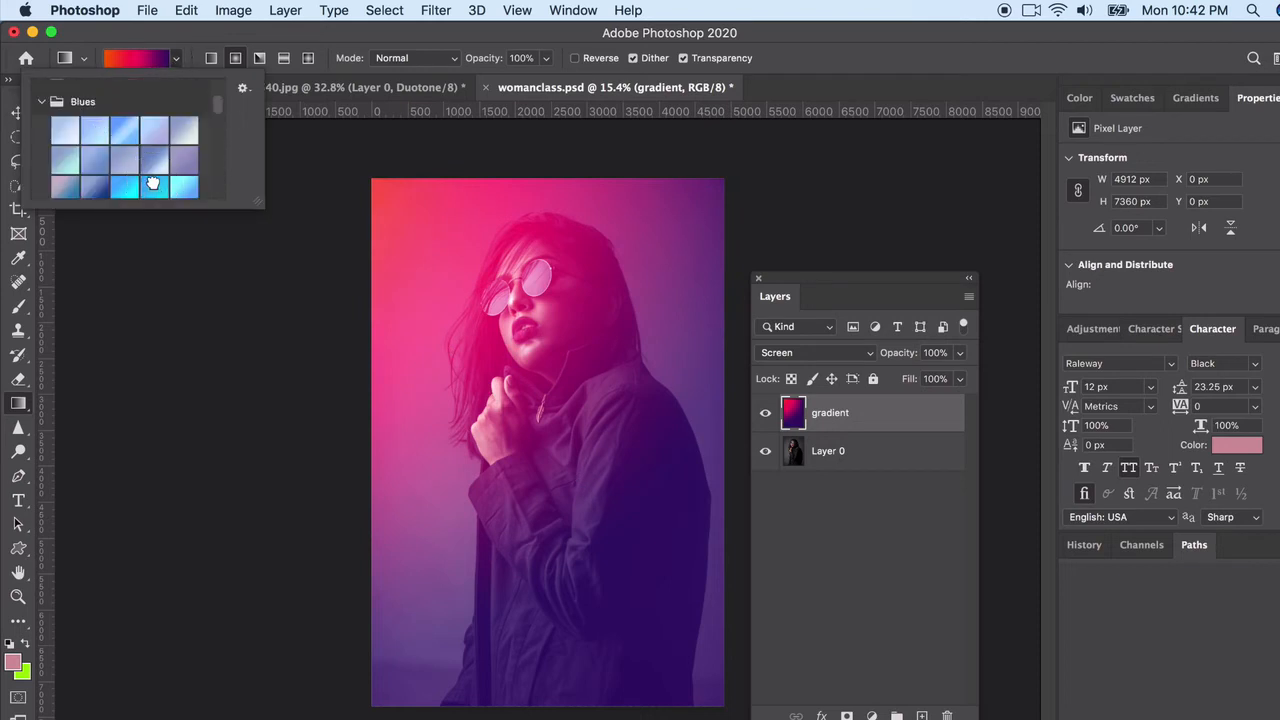
{"action": "left_click", "coordinate": [153, 183]}
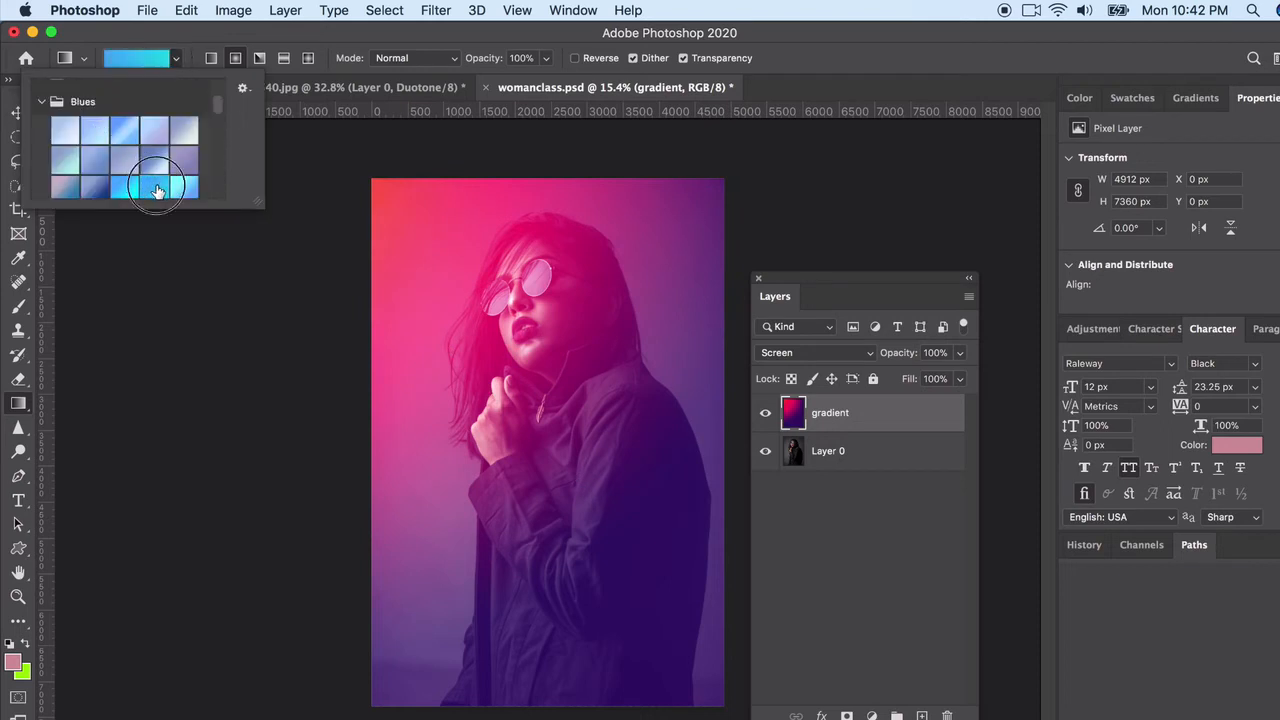
{"action": "key", "text": "Return"}
{"action": "mouse_move", "coordinate": [263, 159]}
{"action": "left_mouse_down"}
{"action": "mouse_move", "coordinate": [634, 460]}
{"action": "mouse_move", "coordinate": [678, 589]}
{"action": "left_mouse_up"}
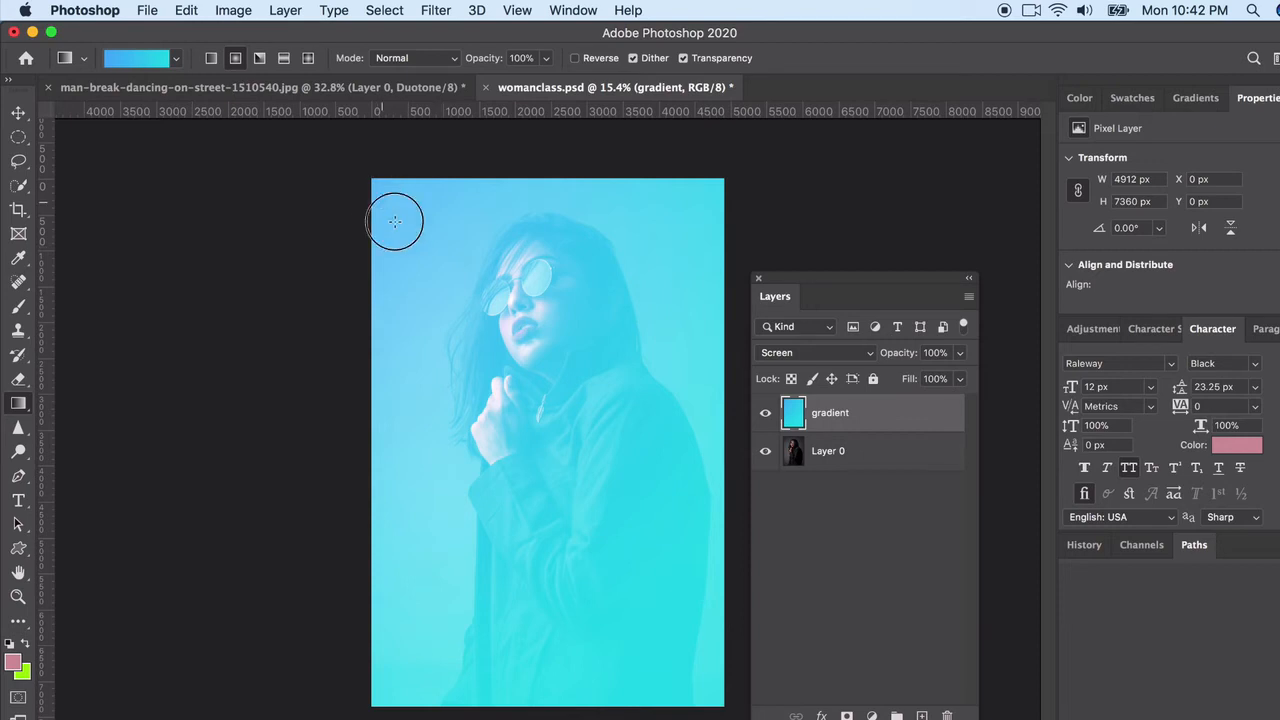
{"action": "left_click_drag", "start_coordinate": [382, 203], "coordinate": [660, 415]}
{"action": "left_click", "coordinate": [825, 355]}
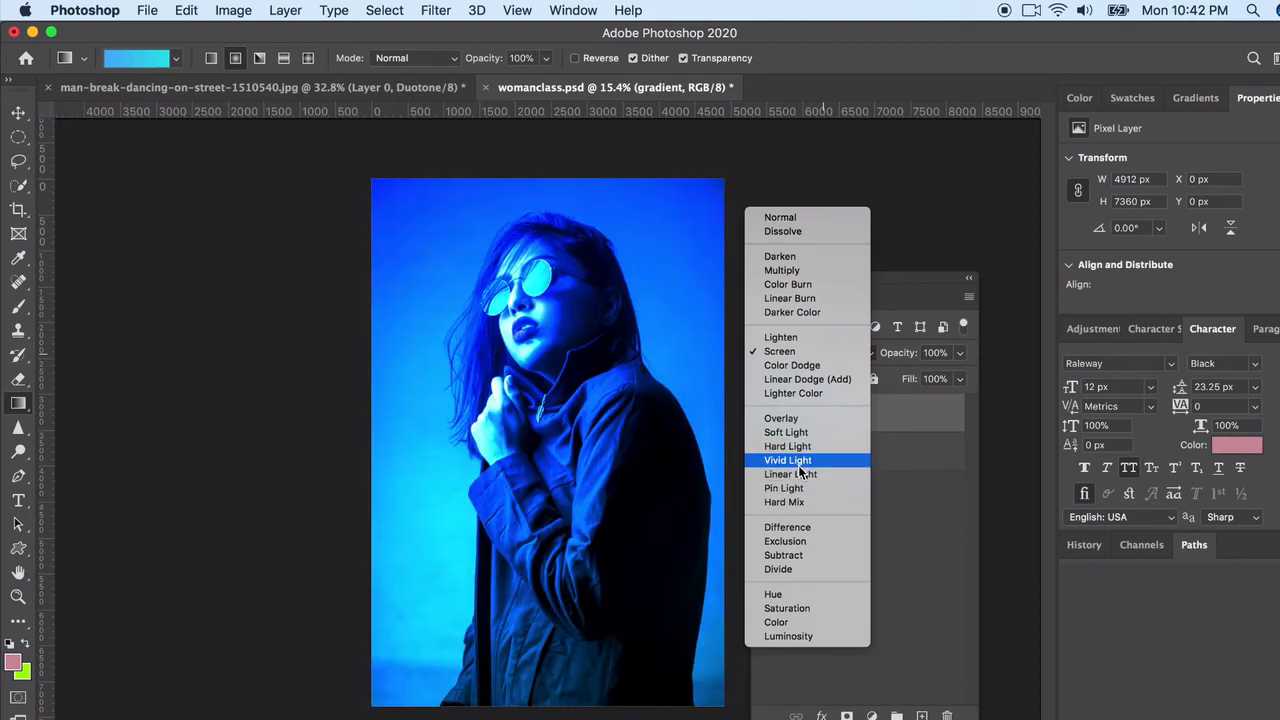
{"action": "left_click", "coordinate": [790, 474]}
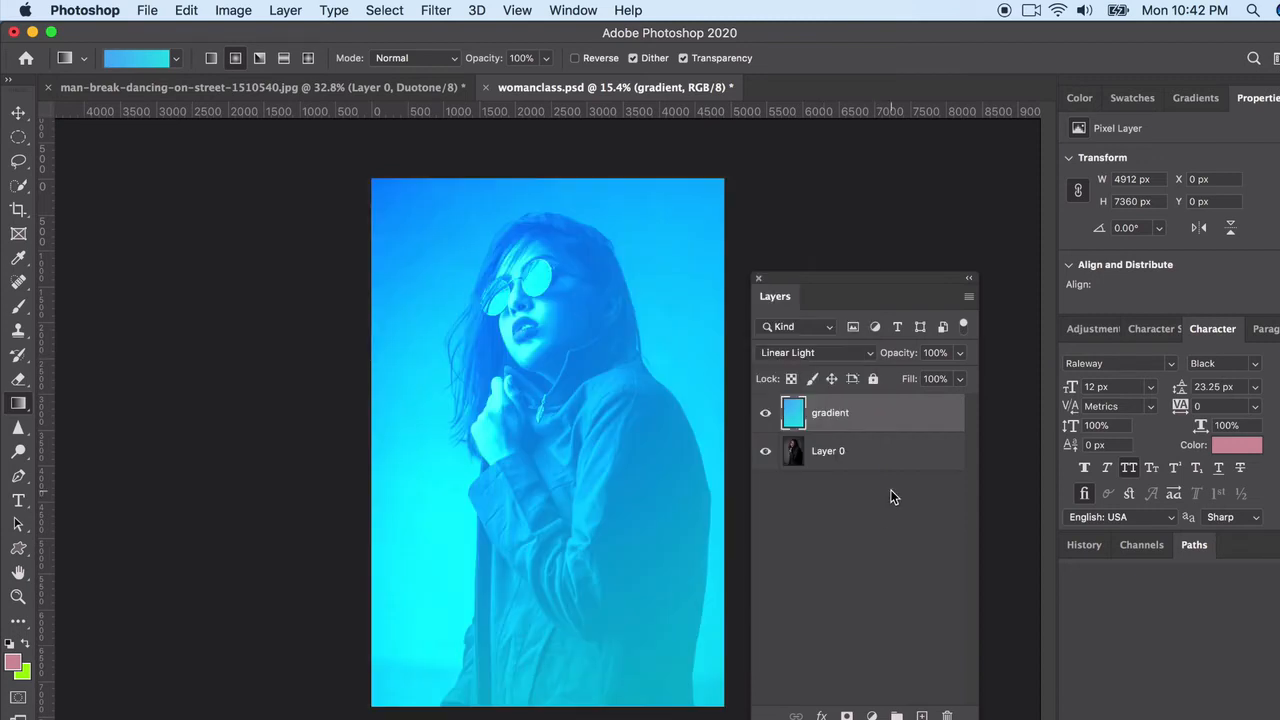
Revert the document history to the Blending Change state just before the gradient redraws
{"action": "left_click", "coordinate": [1084, 545]}
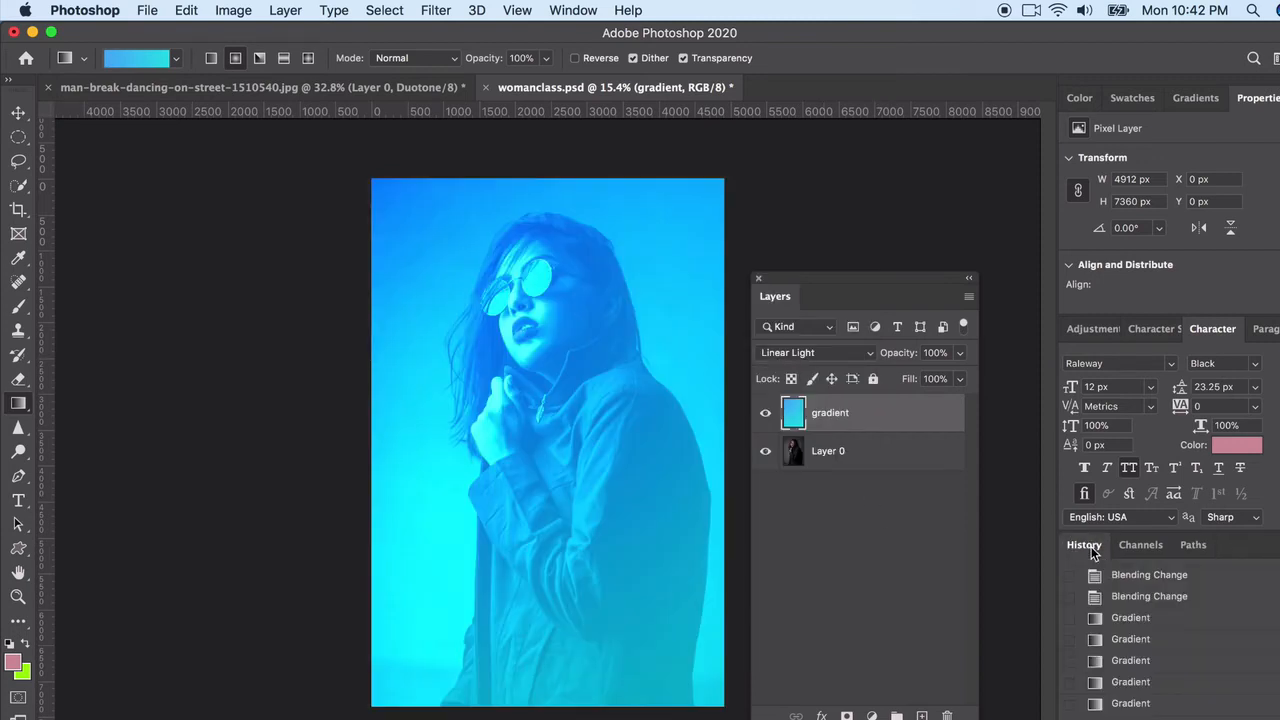
{"action": "left_click", "coordinate": [1126, 617]}
{"action": "left_click", "coordinate": [1142, 600]}
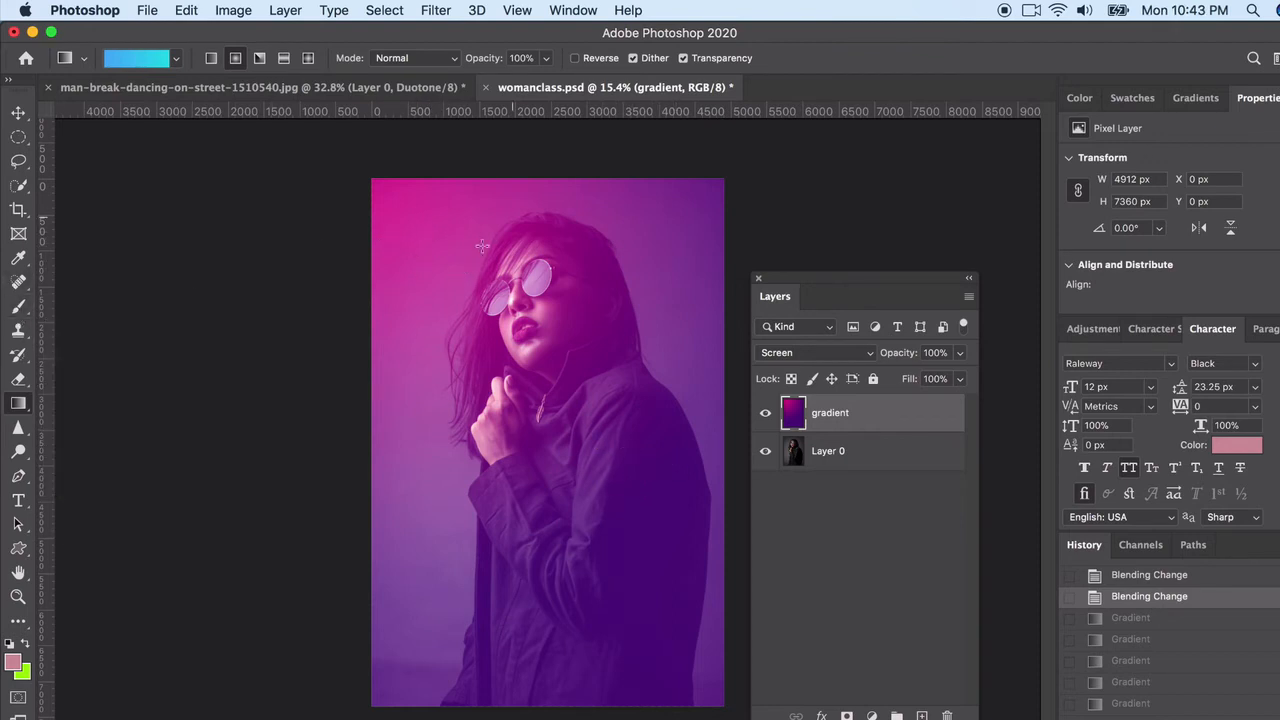
Compare the portrait with and without the gradient layer and leave that layer hidden
{"action": "left_click", "coordinate": [765, 416]}
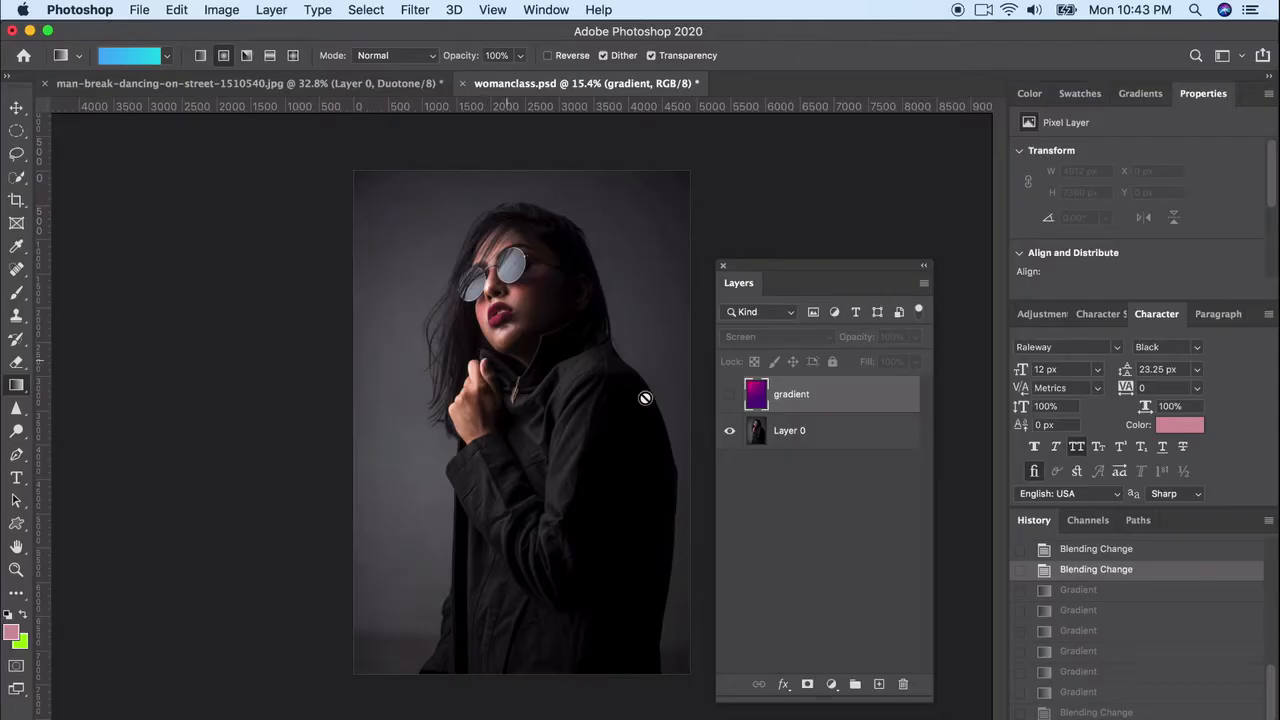
{"action": "left_click", "coordinate": [729, 396]}
{"action": "left_click", "coordinate": [729, 396]}
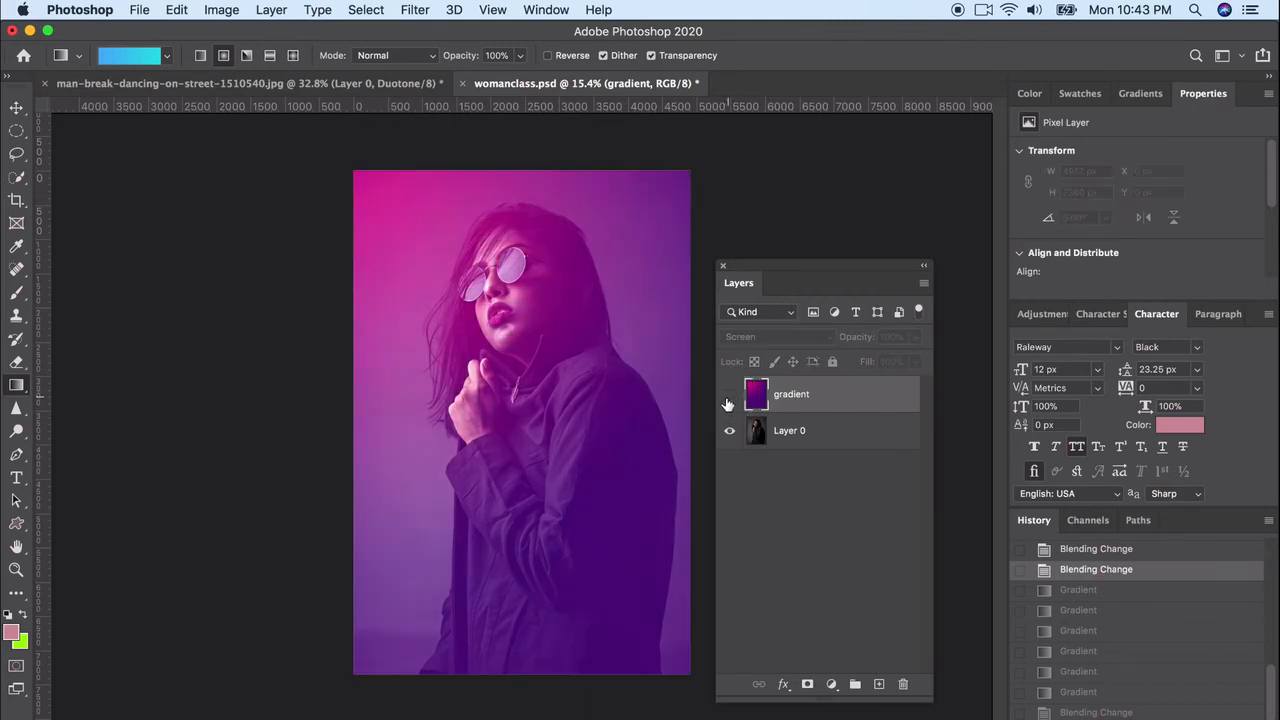
Add a new layer above the gradient layer and name it brush
{"action": "left_click", "coordinate": [880, 685]}
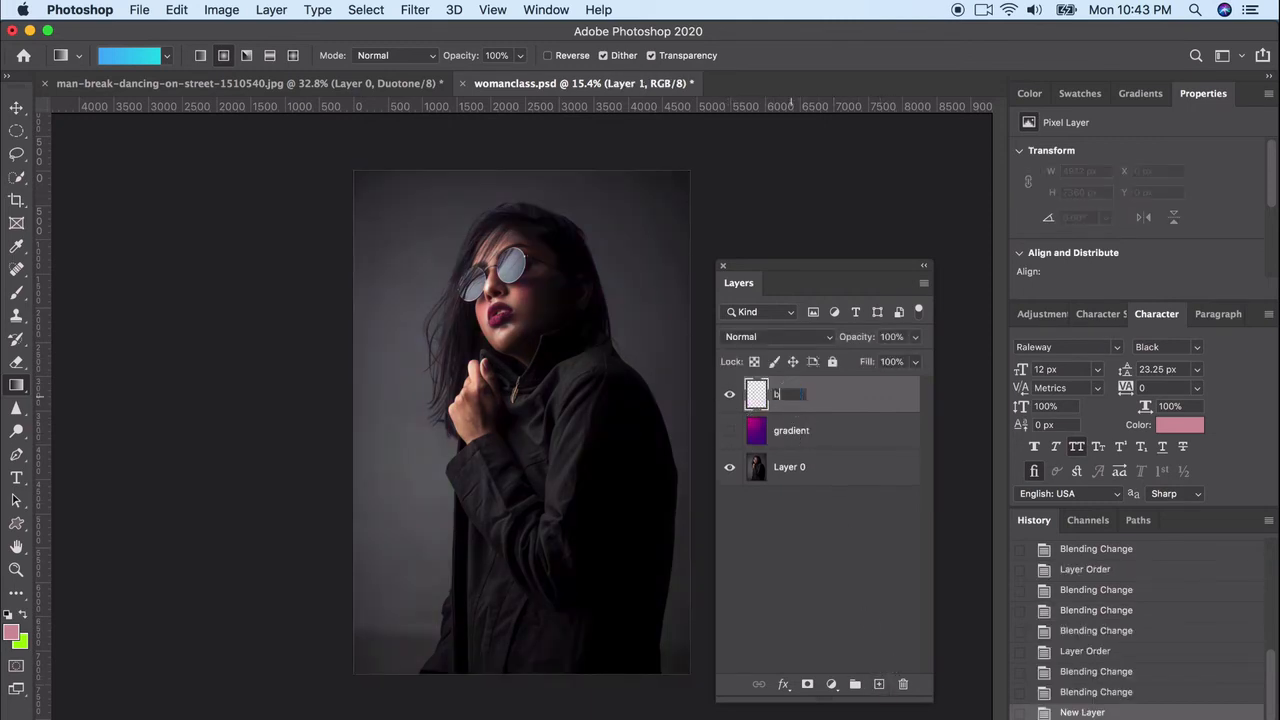
{"action": "type", "text": "brush"}
{"action": "key", "text": "Return"}
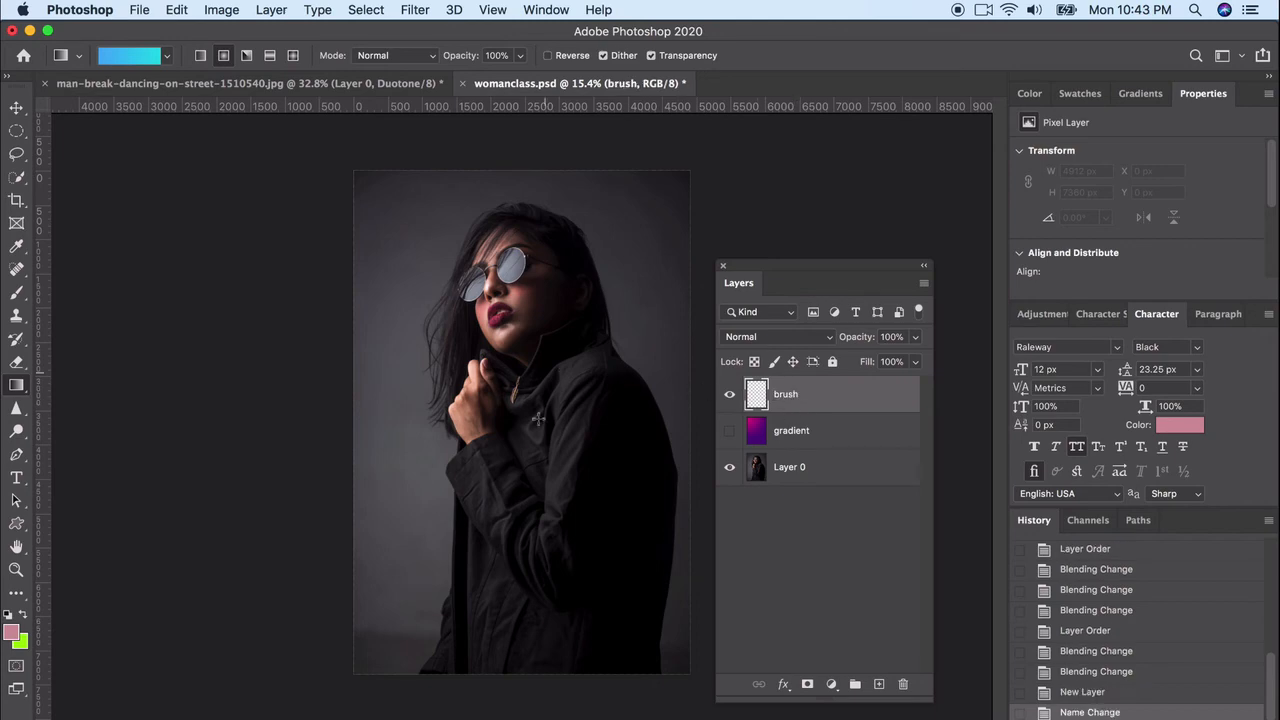
Set up the Brush tool with the Soft Round brush at a size of 5000 px
{"action": "left_click", "coordinate": [16, 293]}
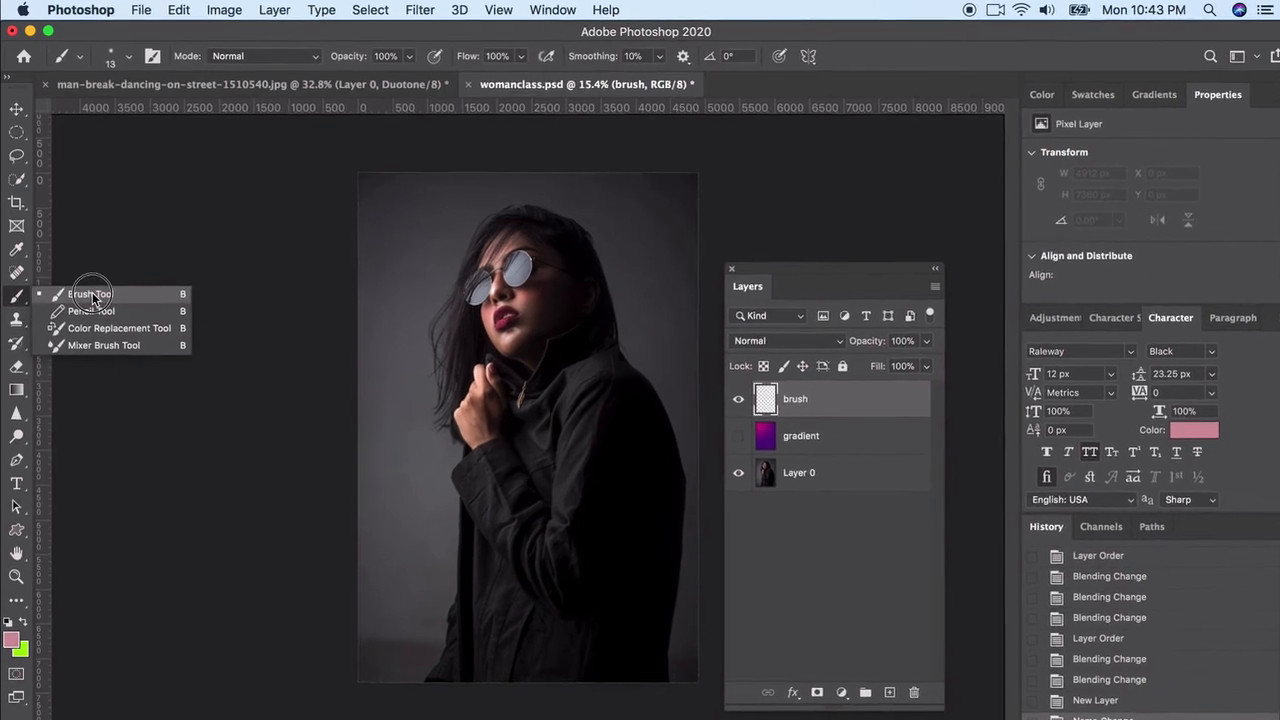
{"action": "left_click", "coordinate": [90, 295]}
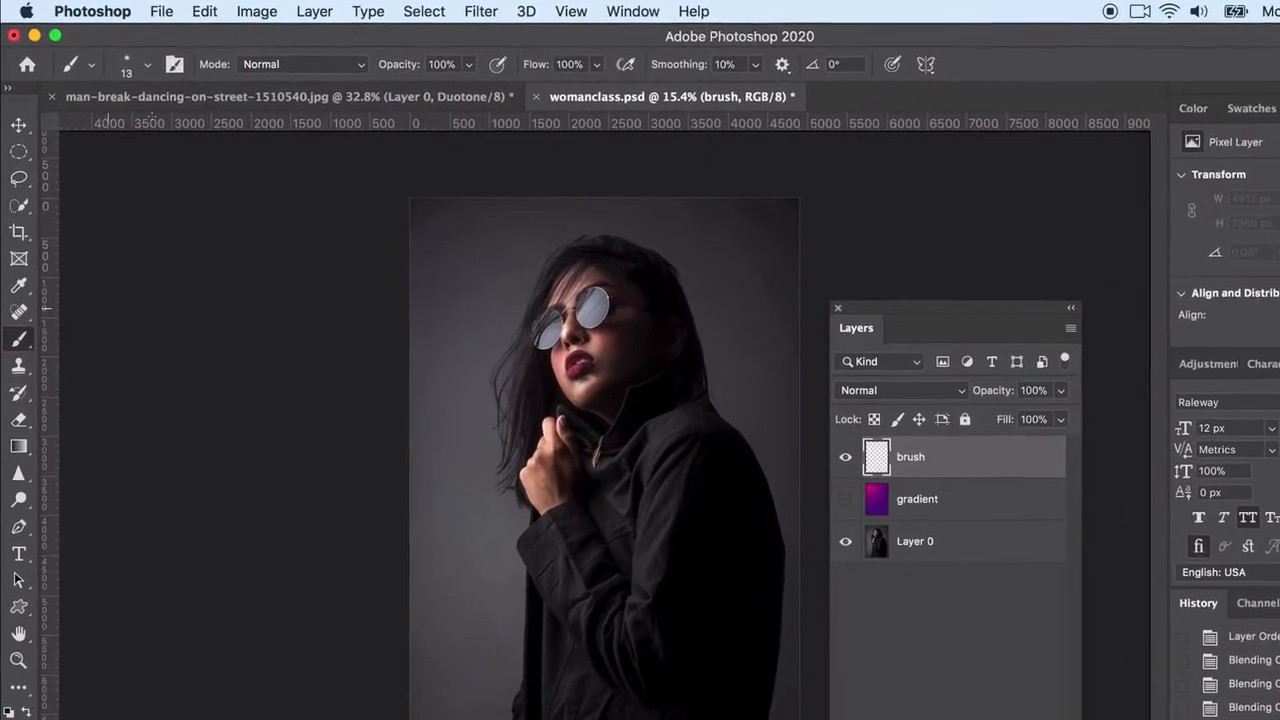
{"action": "left_click", "coordinate": [147, 64]}
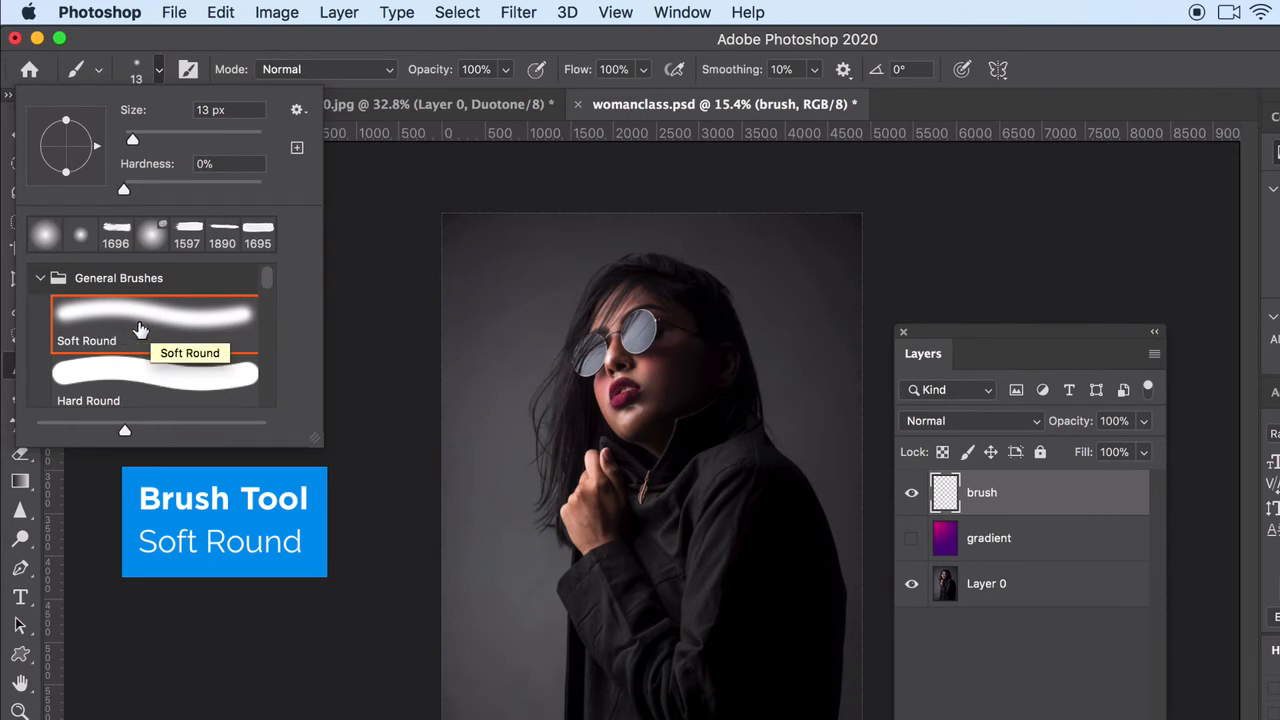
{"action": "left_click_drag", "start_coordinate": [132, 139], "coordinate": [243, 148]}
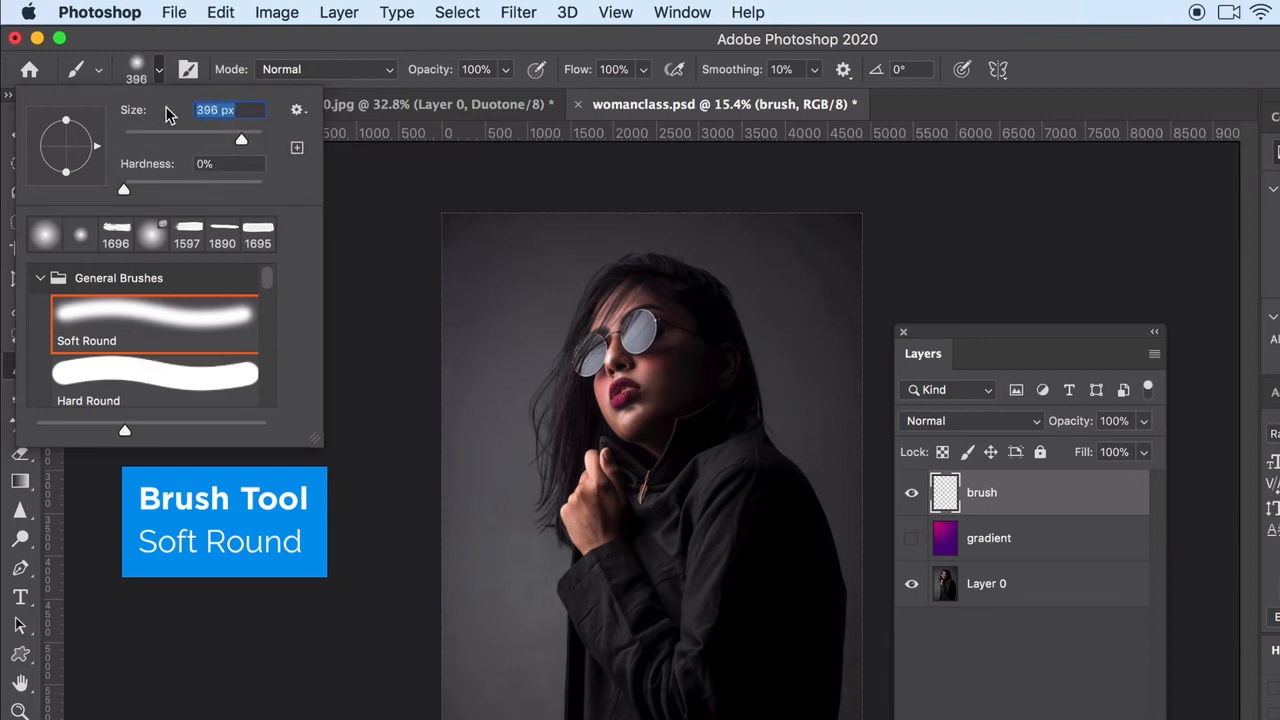
{"action": "left_click", "coordinate": [263, 138]}
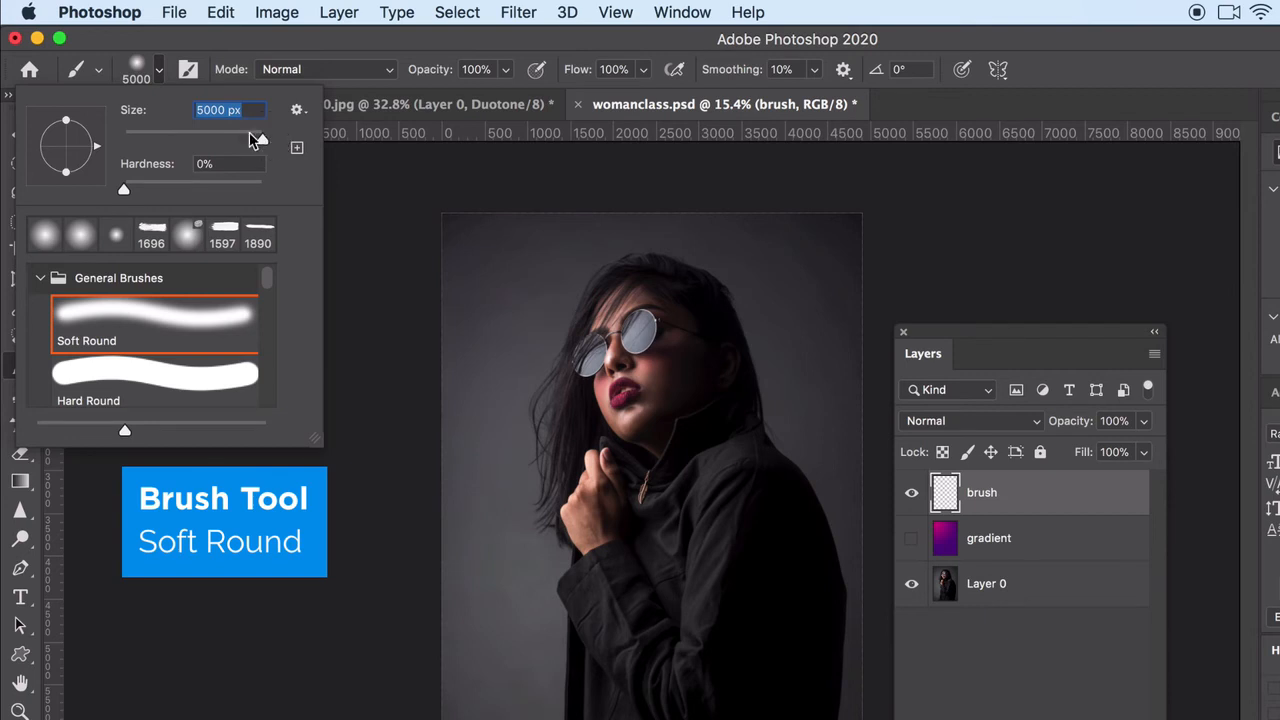
{"action": "left_click", "coordinate": [187, 551]}
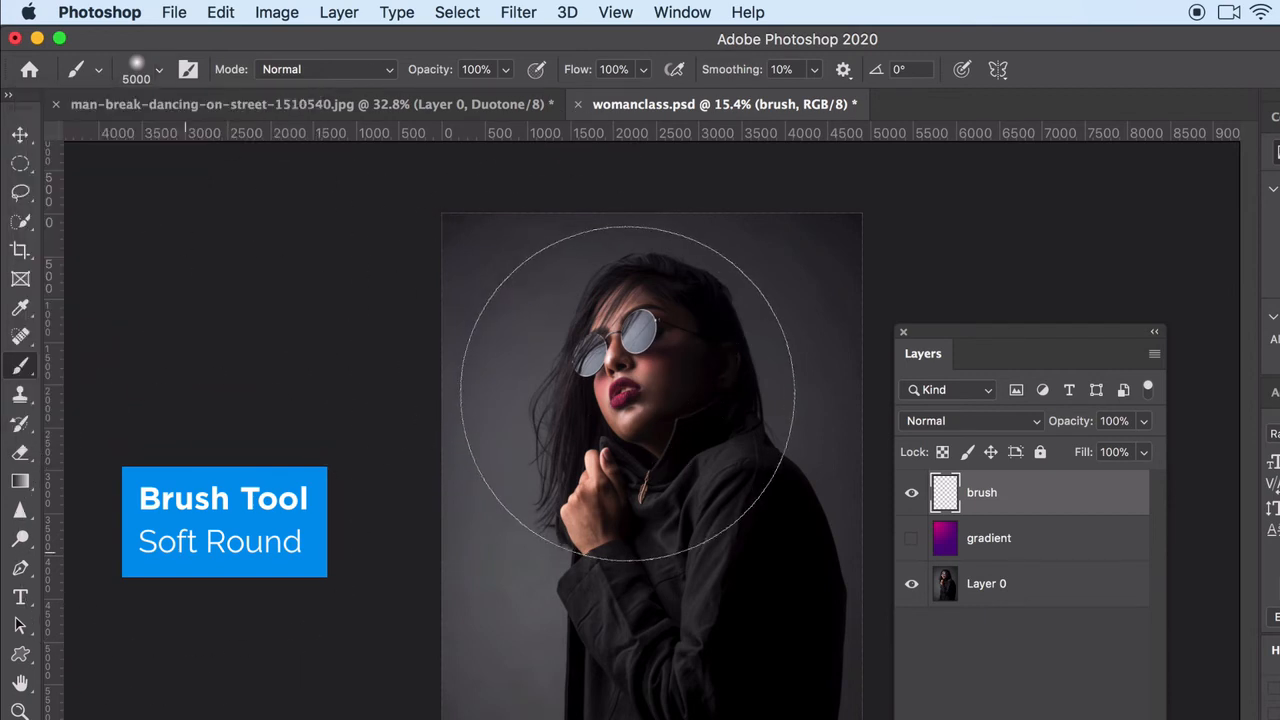
Set the foreground color to the bright pink fb41ae
{"action": "left_click", "coordinate": [16, 719]}
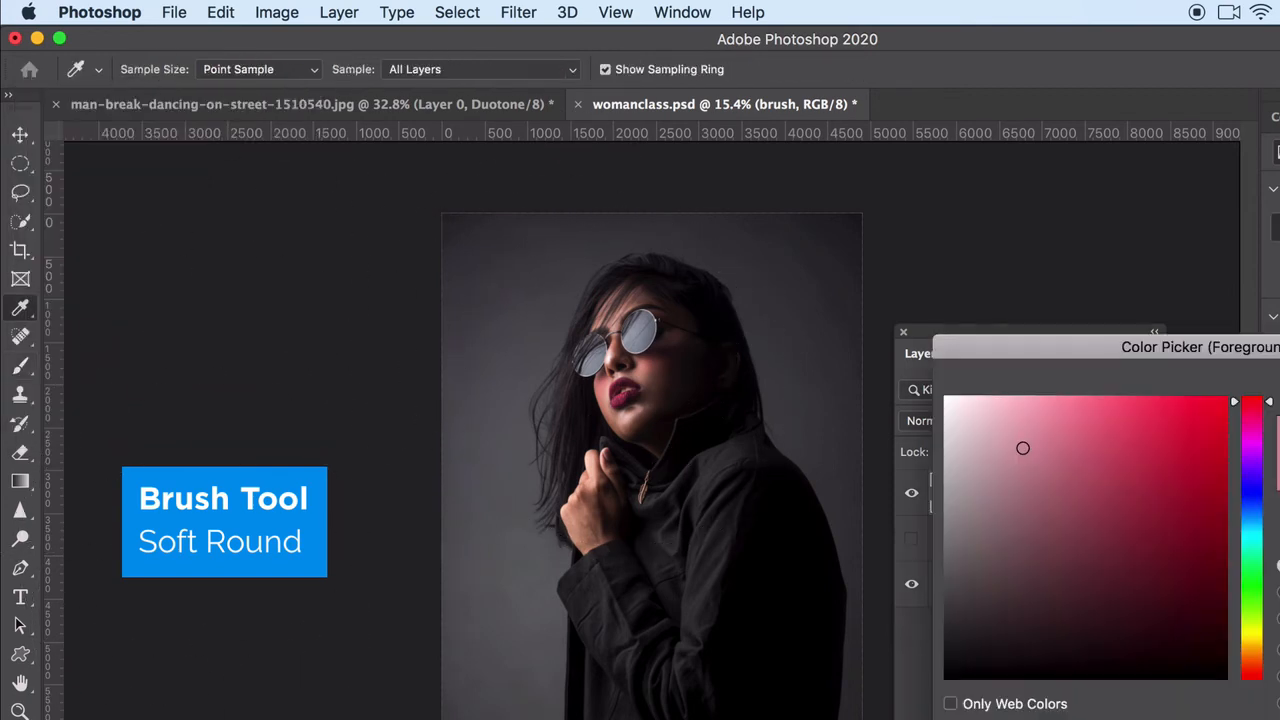
{"action": "left_click", "coordinate": [1153, 403]}
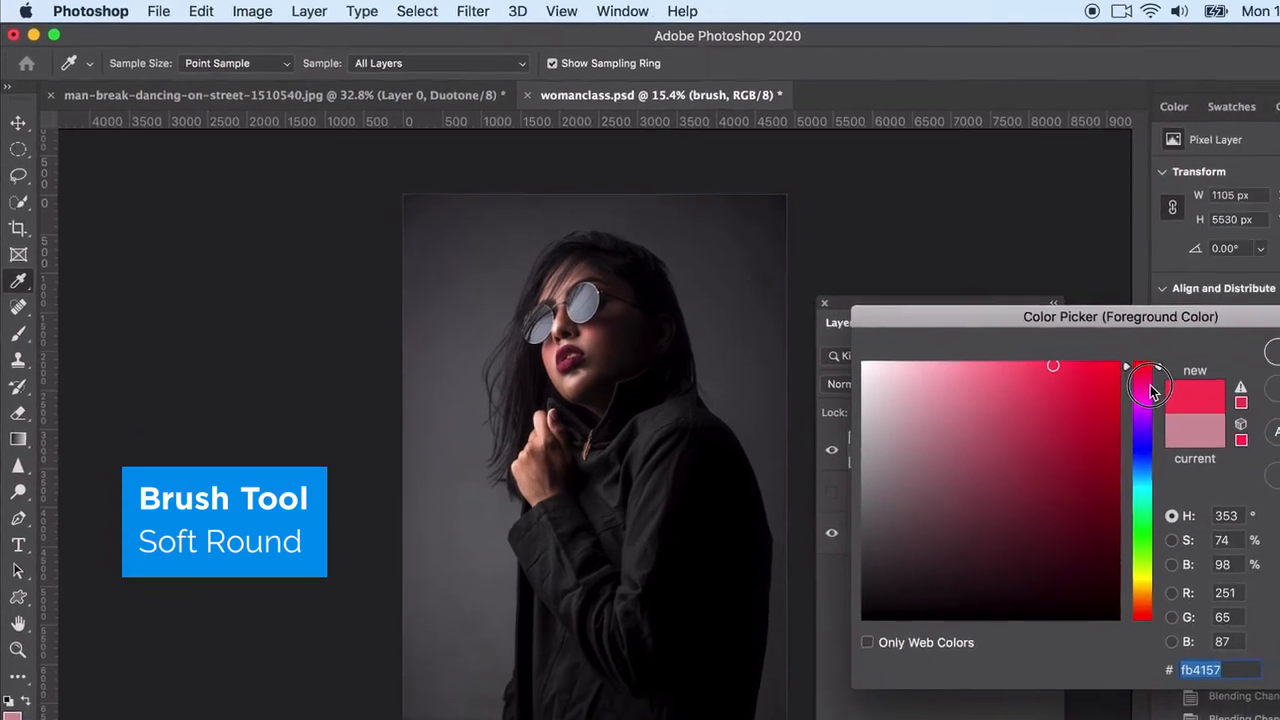
{"action": "left_click", "coordinate": [1254, 423]}
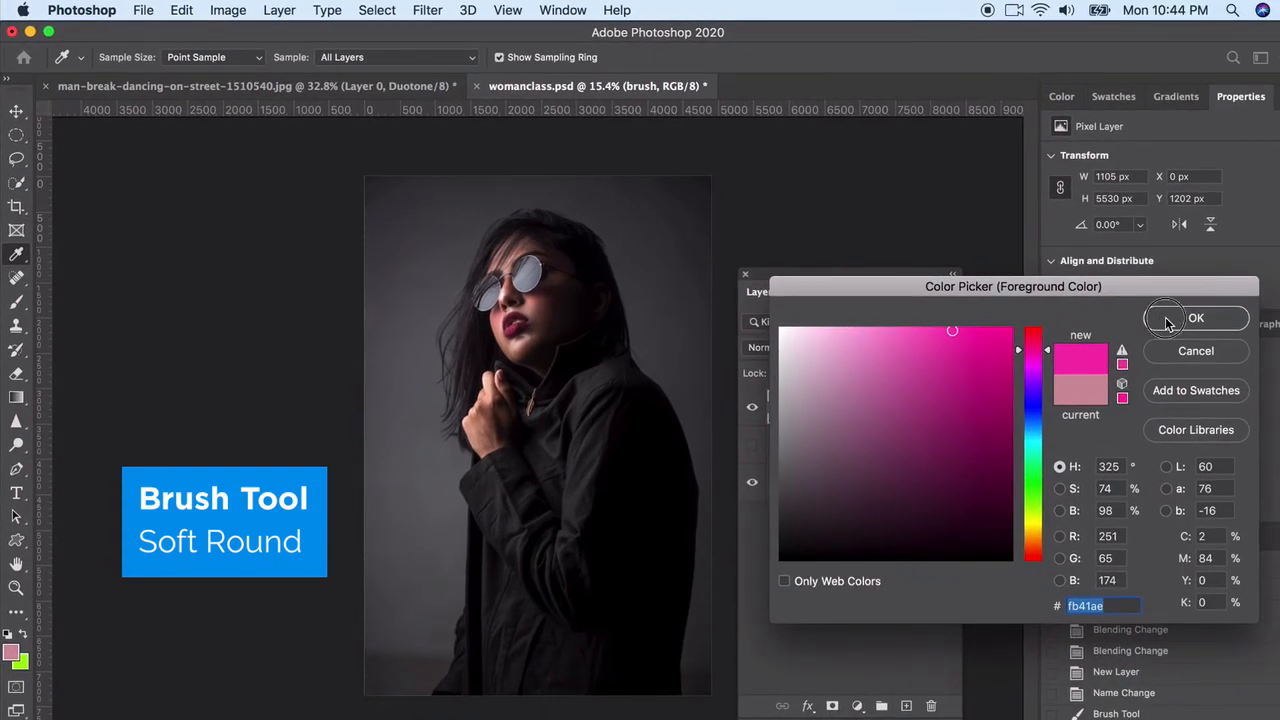
{"action": "left_click", "coordinate": [1166, 320]}
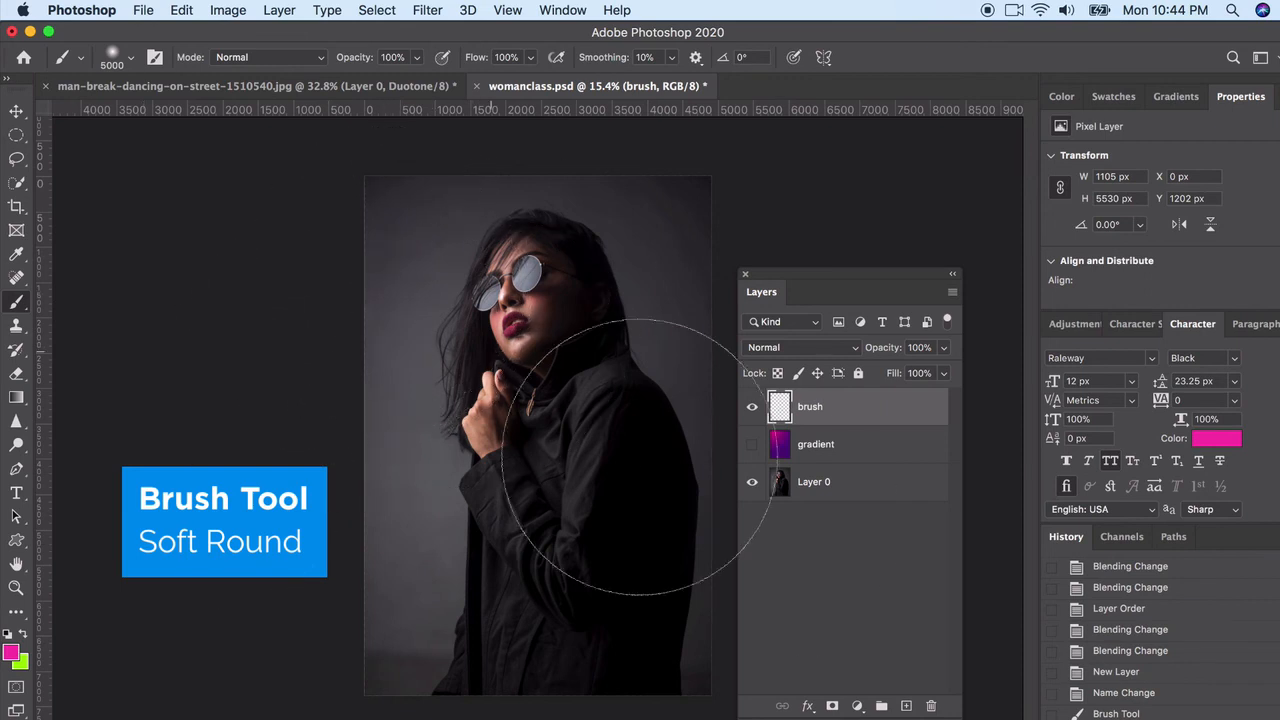
Set the brush layer's blend mode to Overlay and dab pink over the portrait's upper-left area and left edge
{"action": "left_click", "coordinate": [806, 348]}
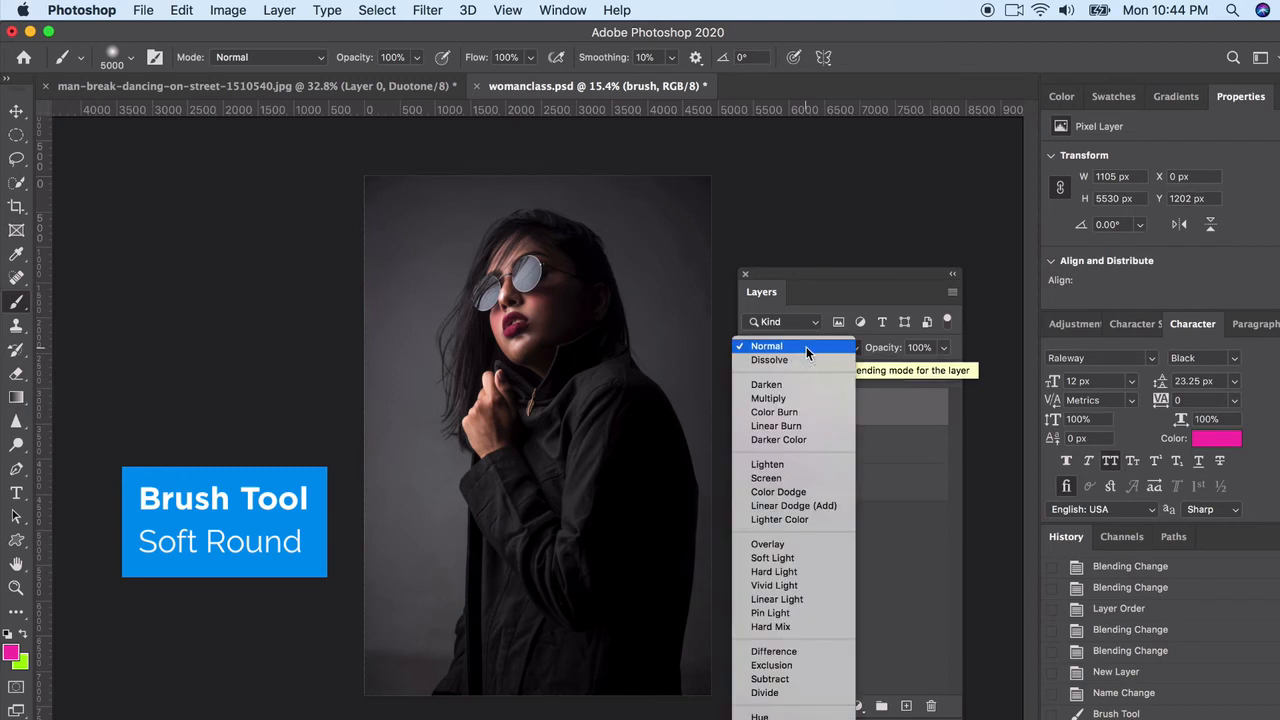
{"action": "left_click", "coordinate": [780, 544]}
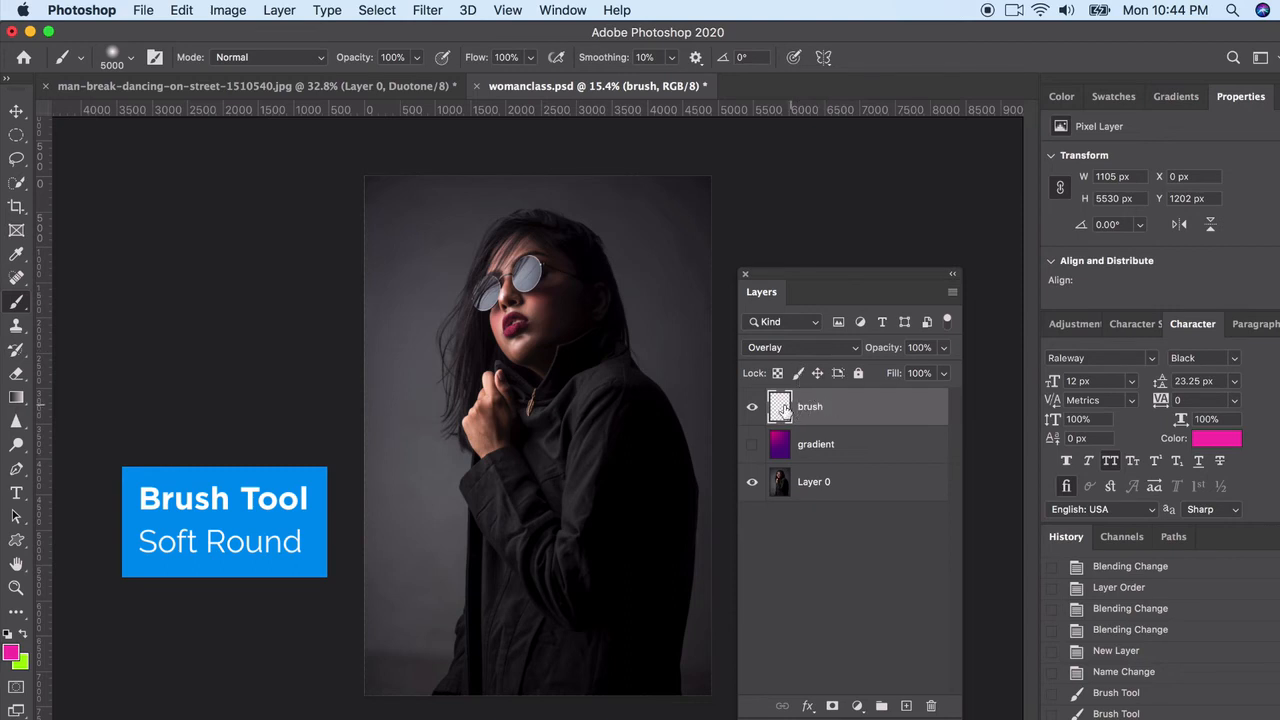
{"action": "left_click", "coordinate": [419, 246]}
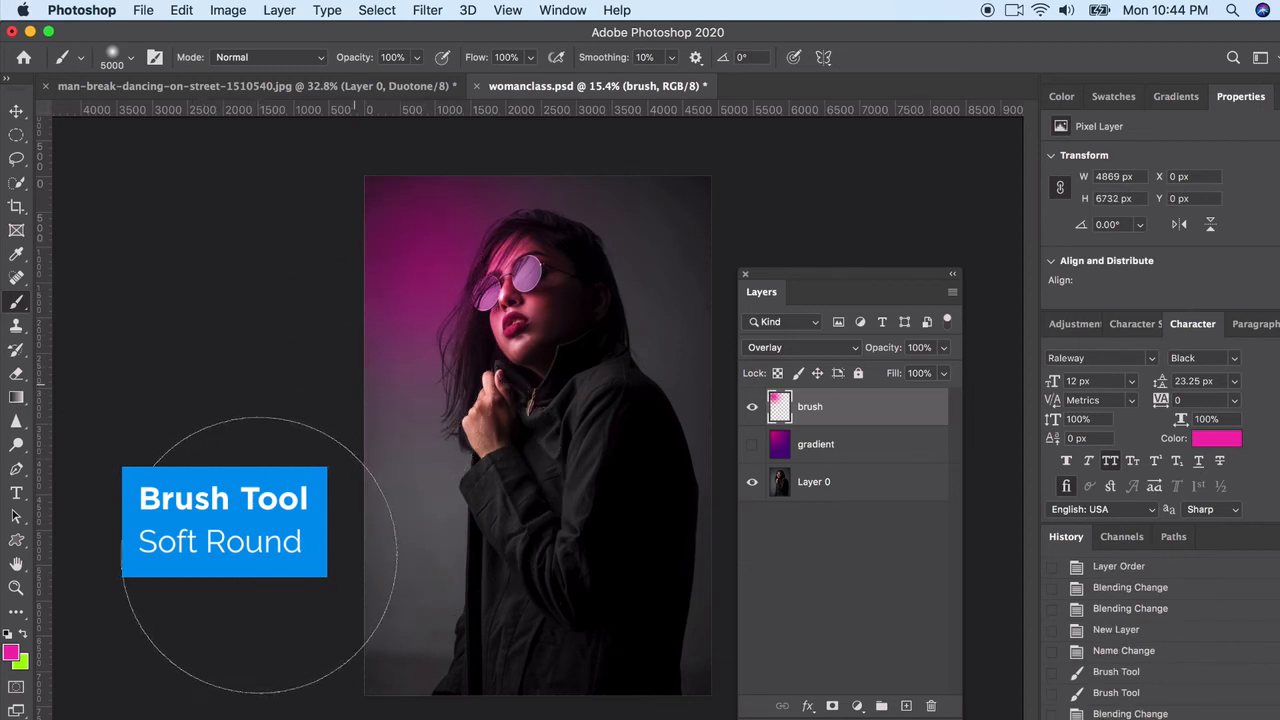
{"action": "left_click", "coordinate": [354, 384]}
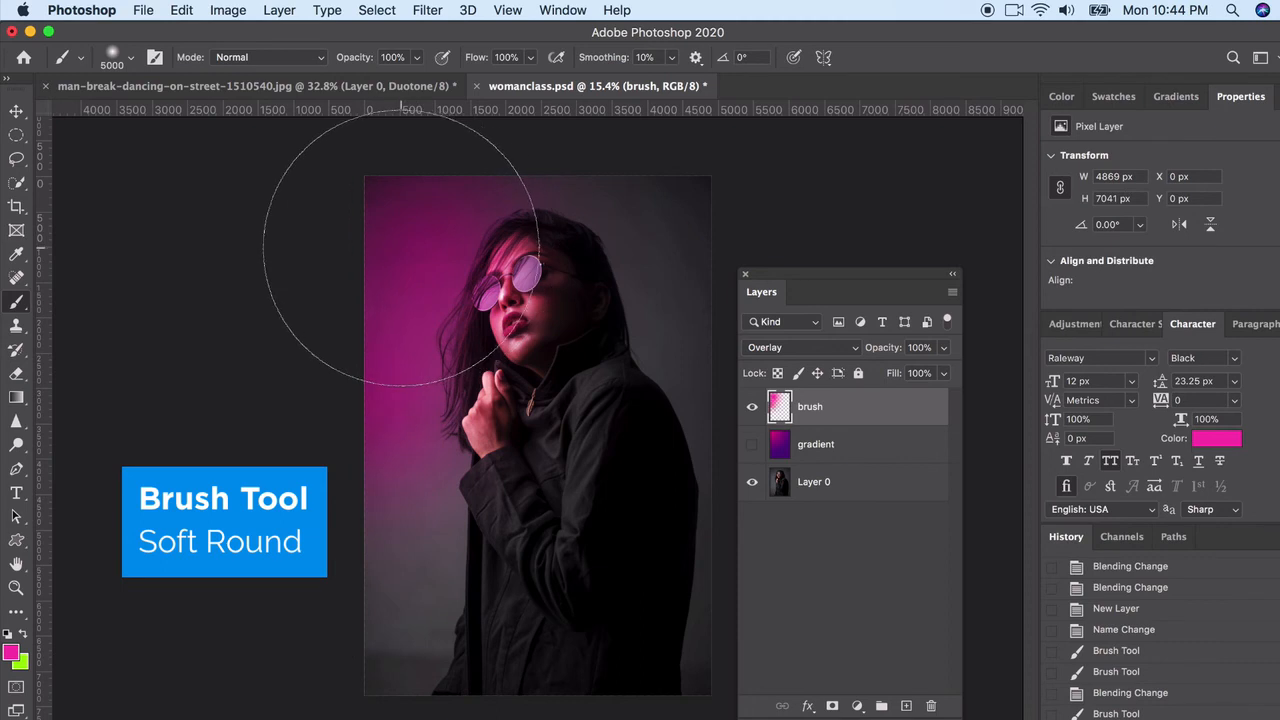
{"action": "left_click", "coordinate": [337, 194]}
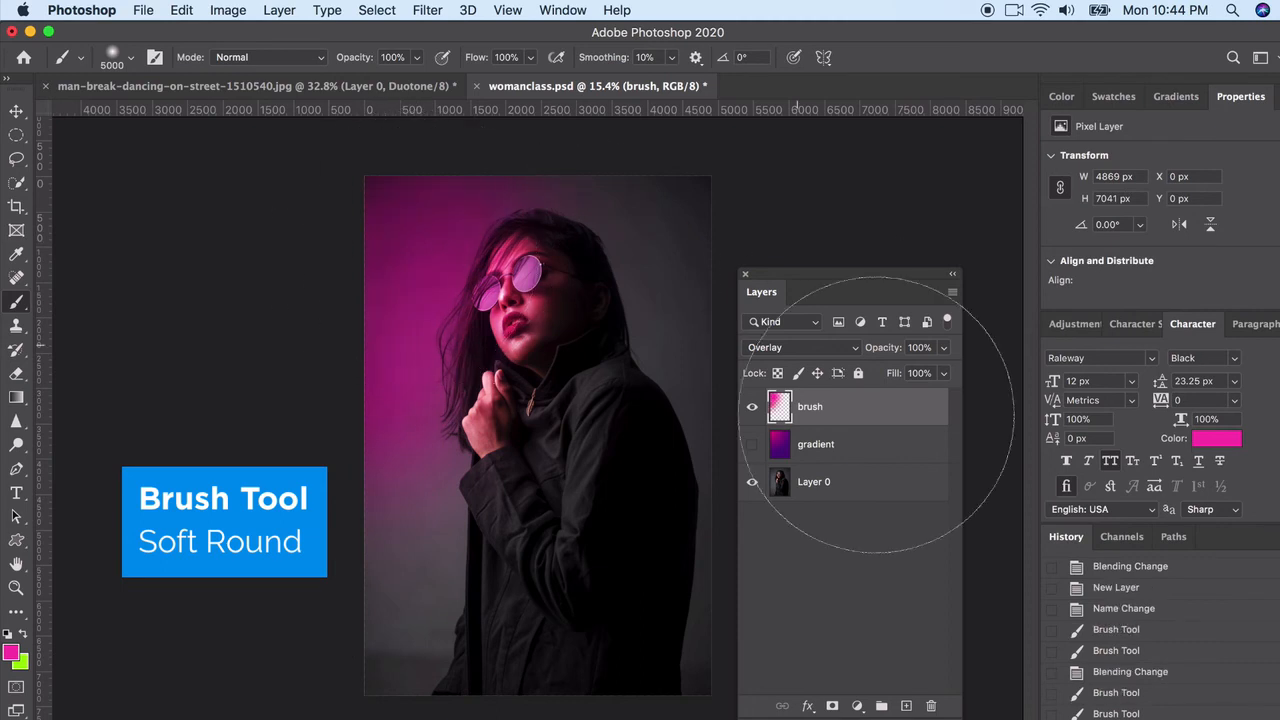
{"action": "left_click", "coordinate": [752, 408]}
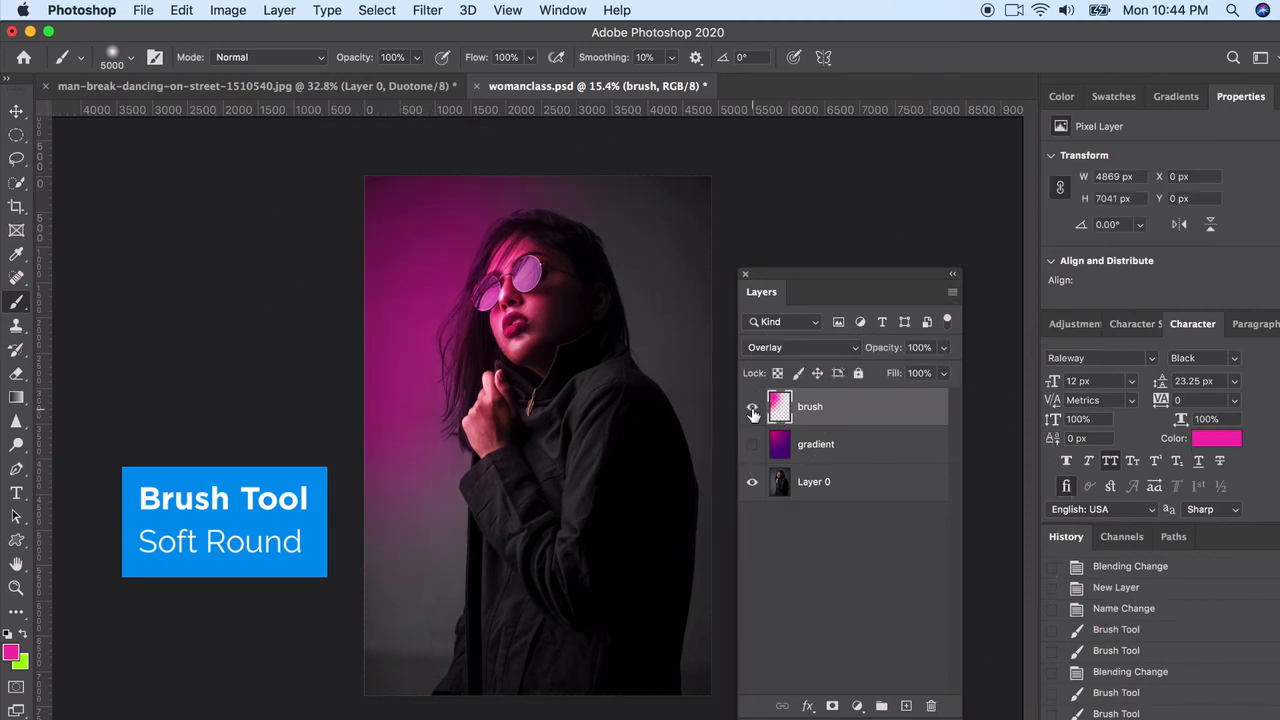
Erase the pink spill around the woman's neck and shoulder on the brush layer with a Soft Round eraser at 1040 px
{"action": "left_click", "coordinate": [16, 375]}
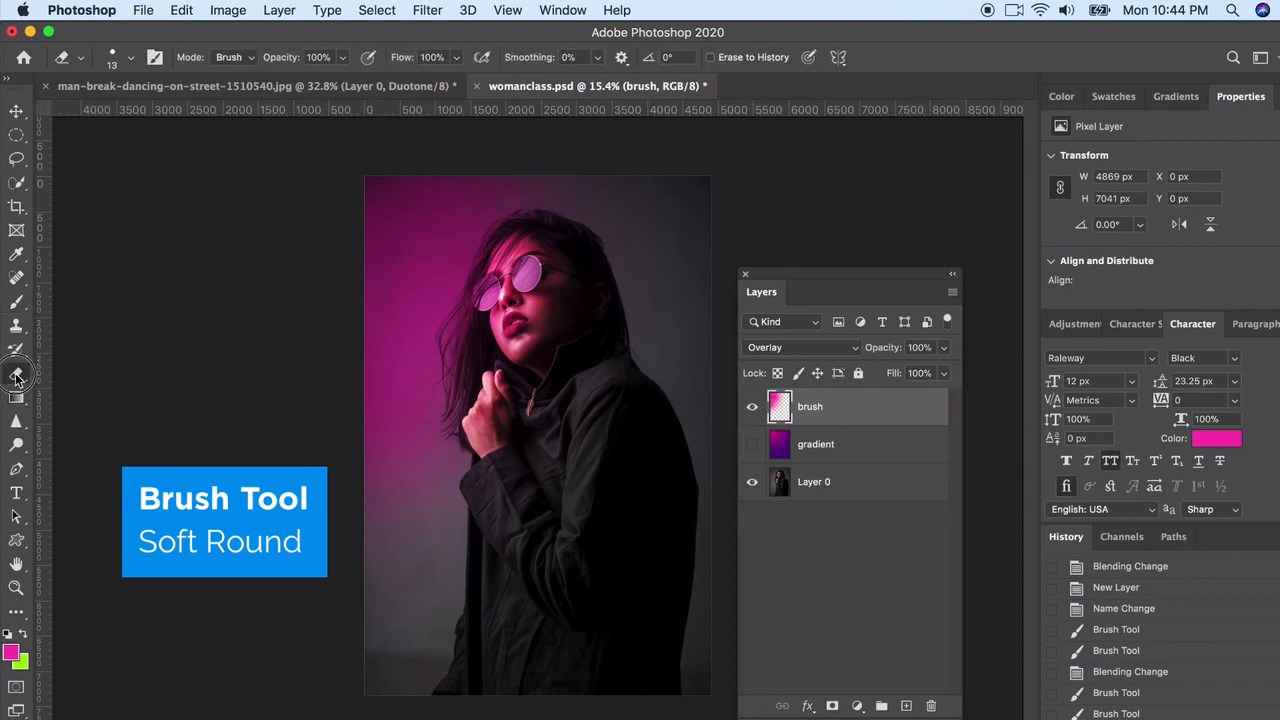
{"action": "left_click", "coordinate": [81, 372]}
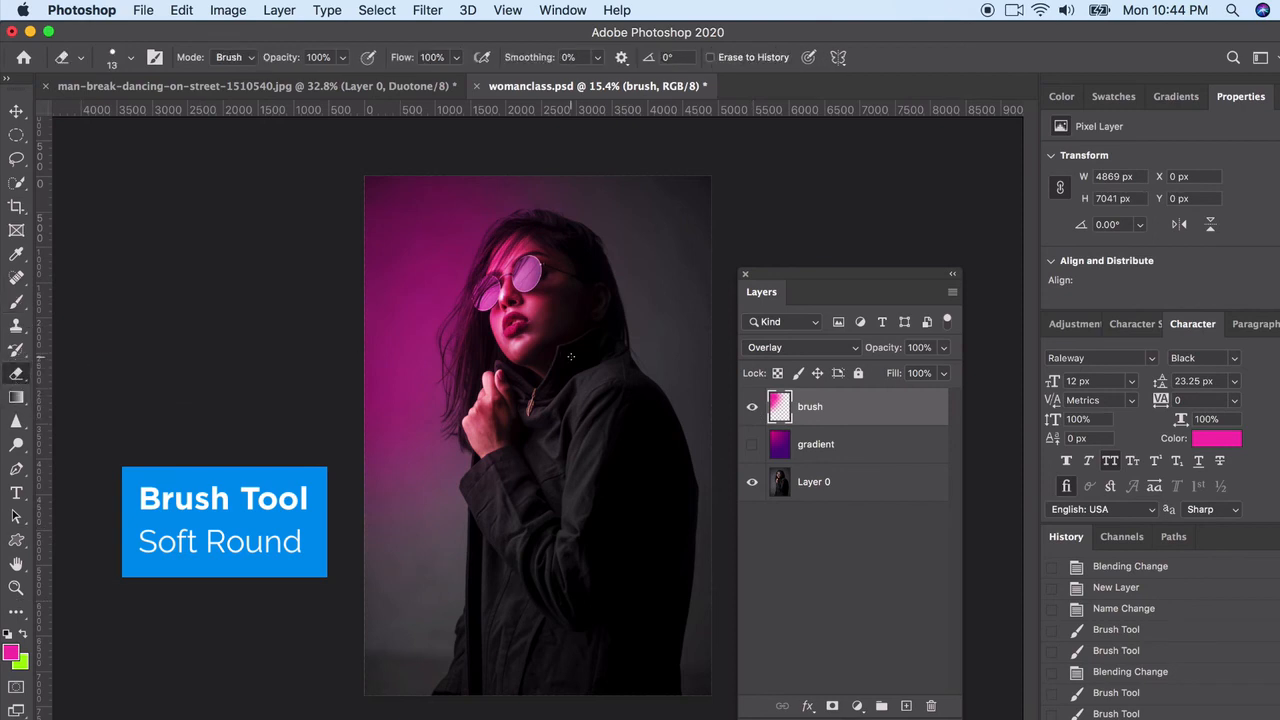
{"action": "left_click", "coordinate": [130, 58]}
{"action": "left_click", "coordinate": [183, 113]}
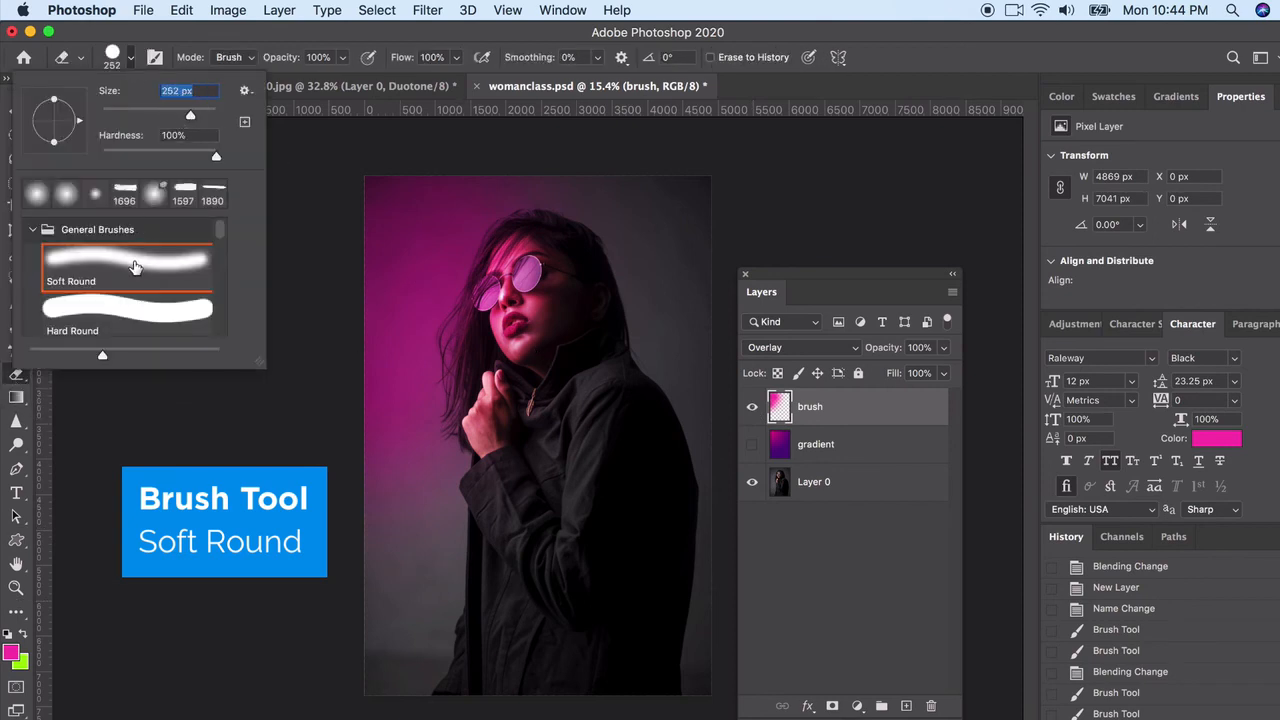
{"action": "double_click", "coordinate": [131, 262]}
{"action": "left_click", "coordinate": [129, 60]}
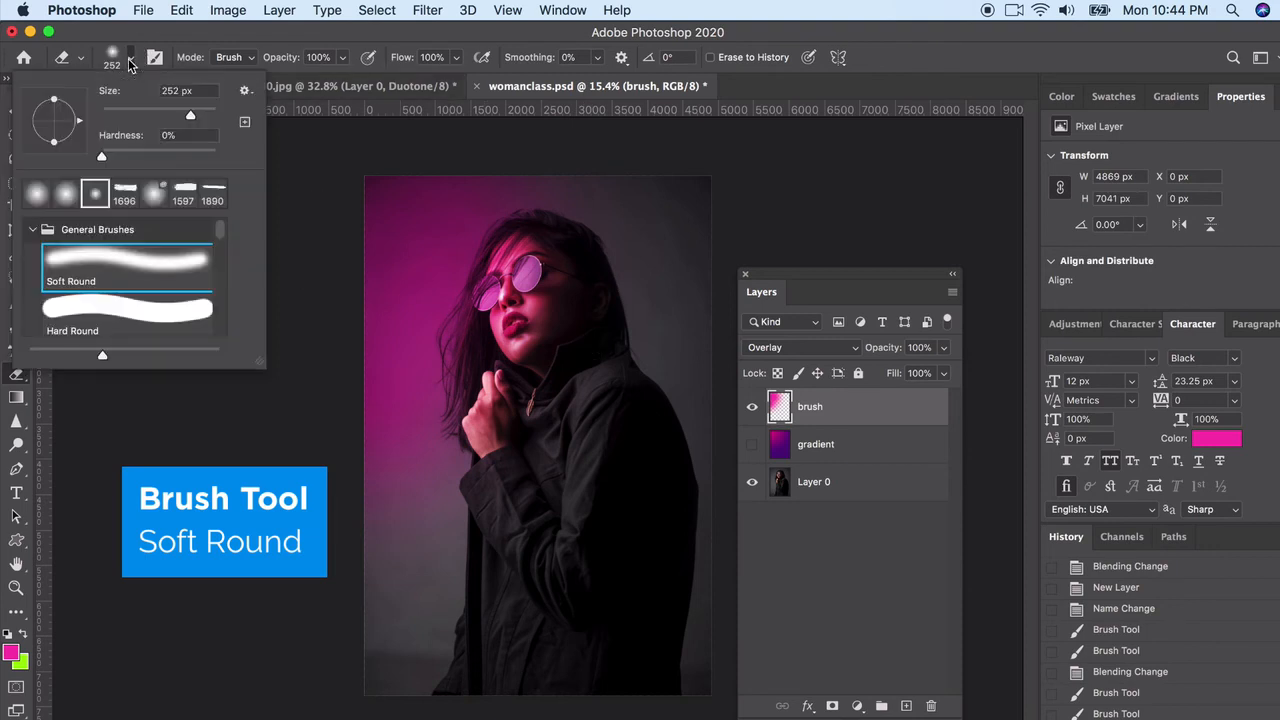
{"action": "left_click_drag", "start_coordinate": [195, 120], "coordinate": [207, 120]}
{"action": "left_click", "coordinate": [580, 395]}
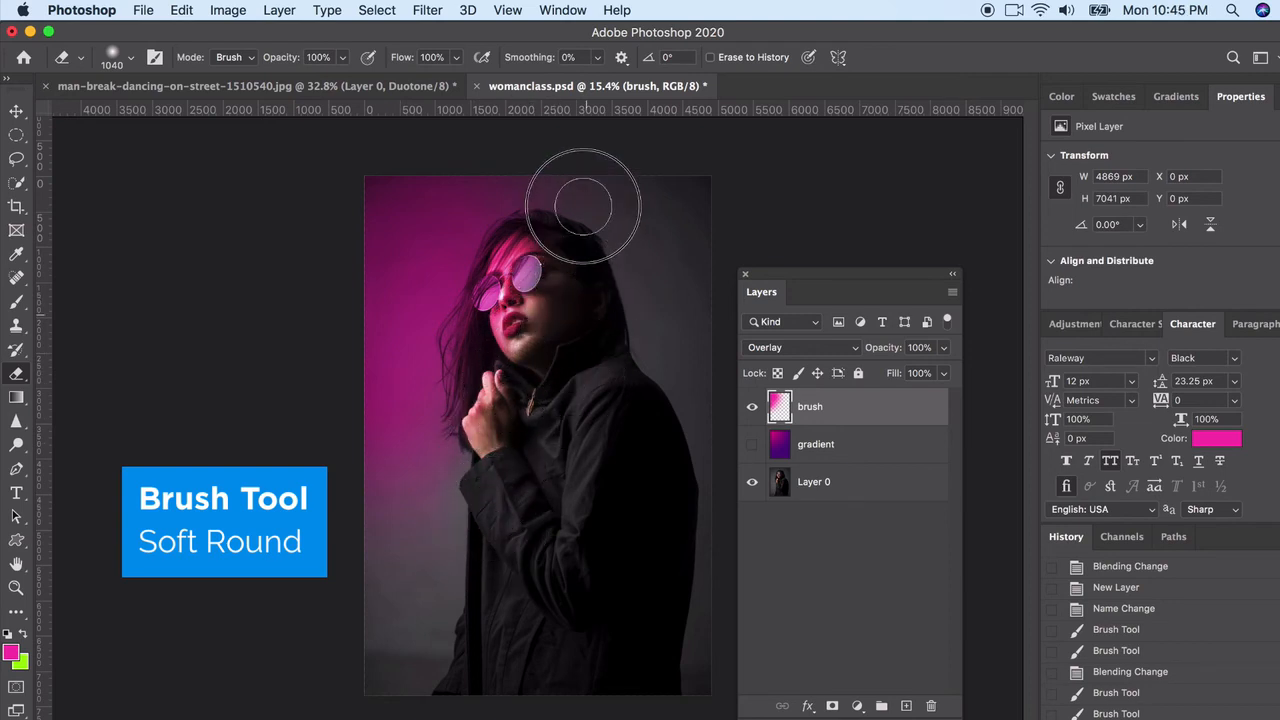
{"action": "left_click_drag", "start_coordinate": [616, 368], "coordinate": [630, 382]}
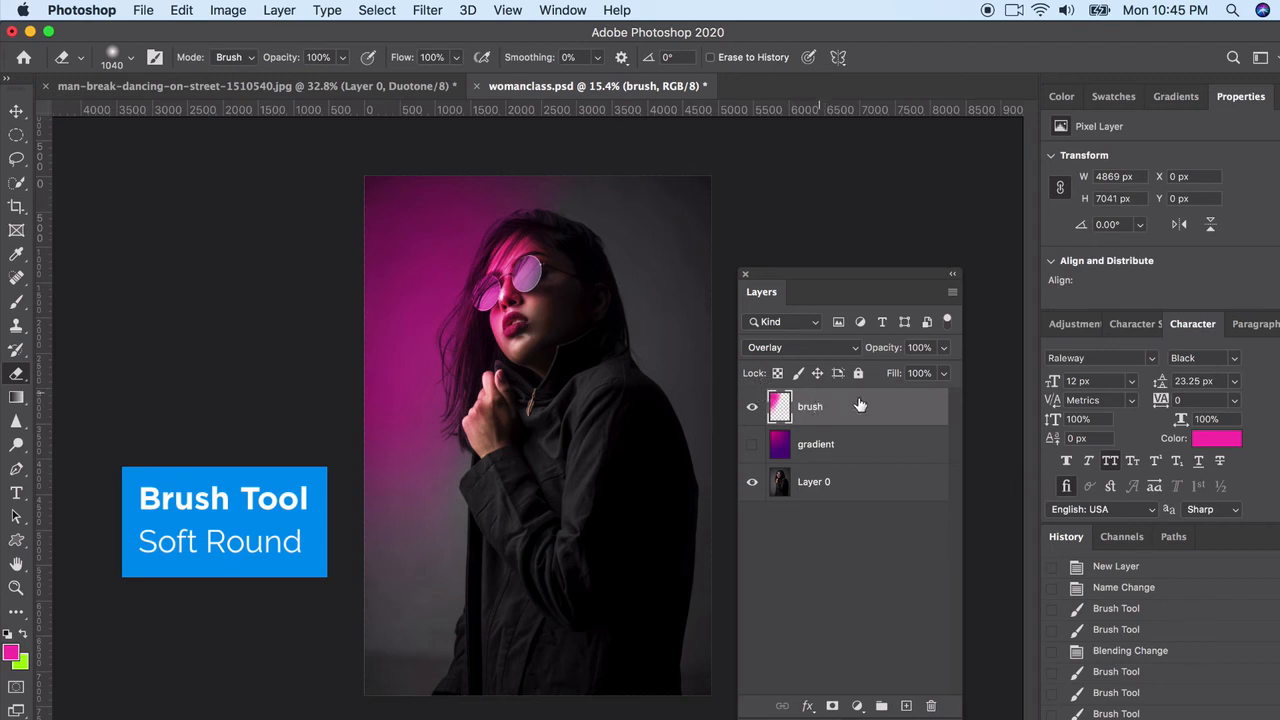
Add a new layer above the brush layer and set the foreground color to purple a141fb
{"action": "left_click", "coordinate": [905, 706]}
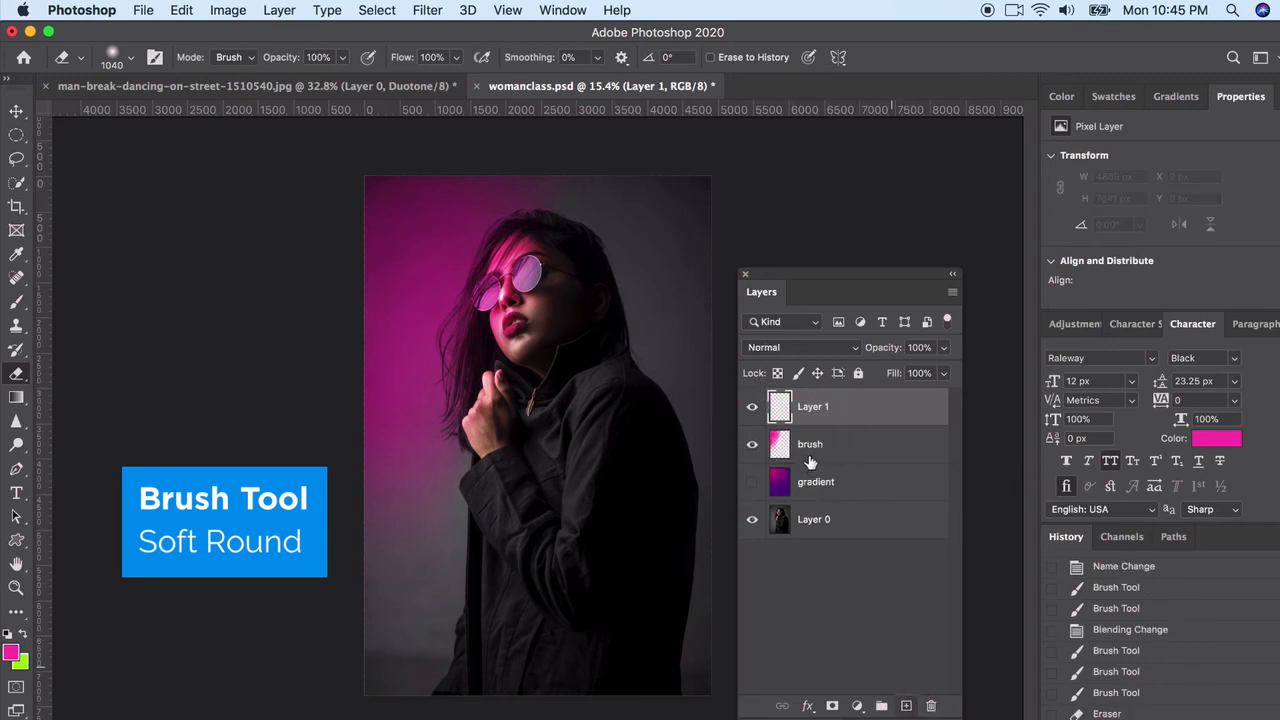
{"action": "left_click", "coordinate": [14, 651]}
{"action": "left_click", "coordinate": [1040, 388]}
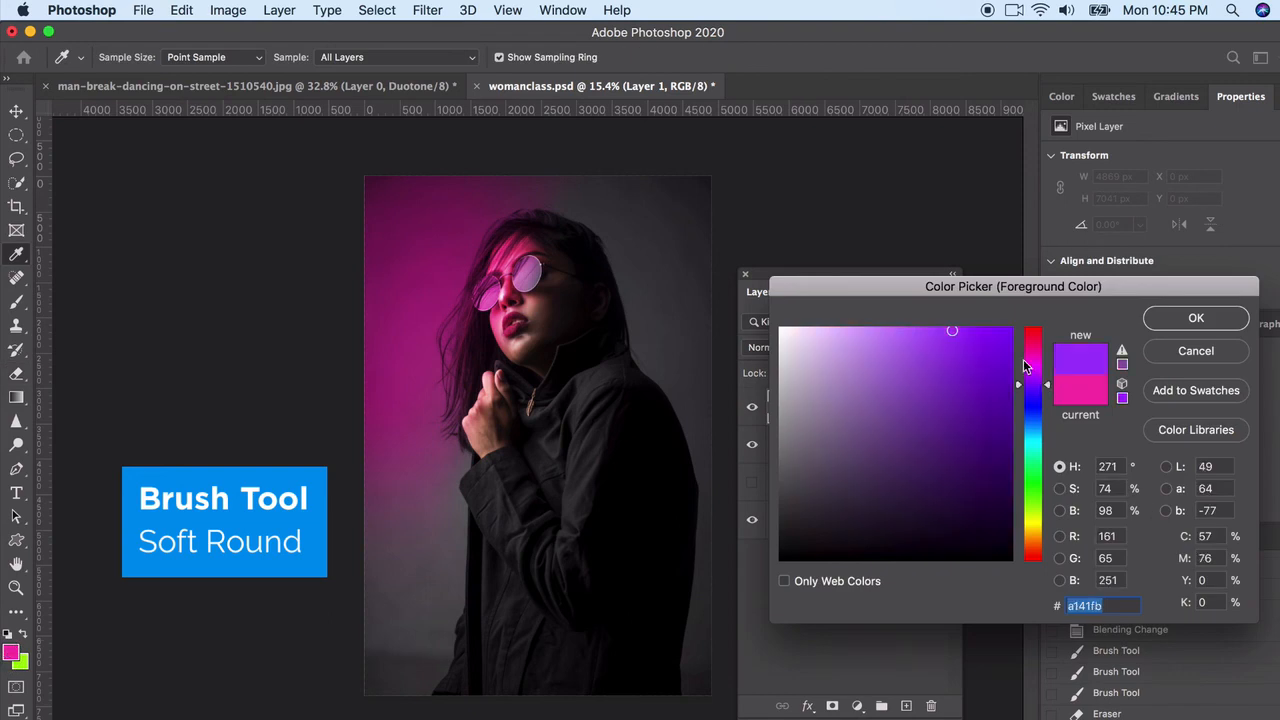
{"action": "left_click", "coordinate": [1145, 318]}
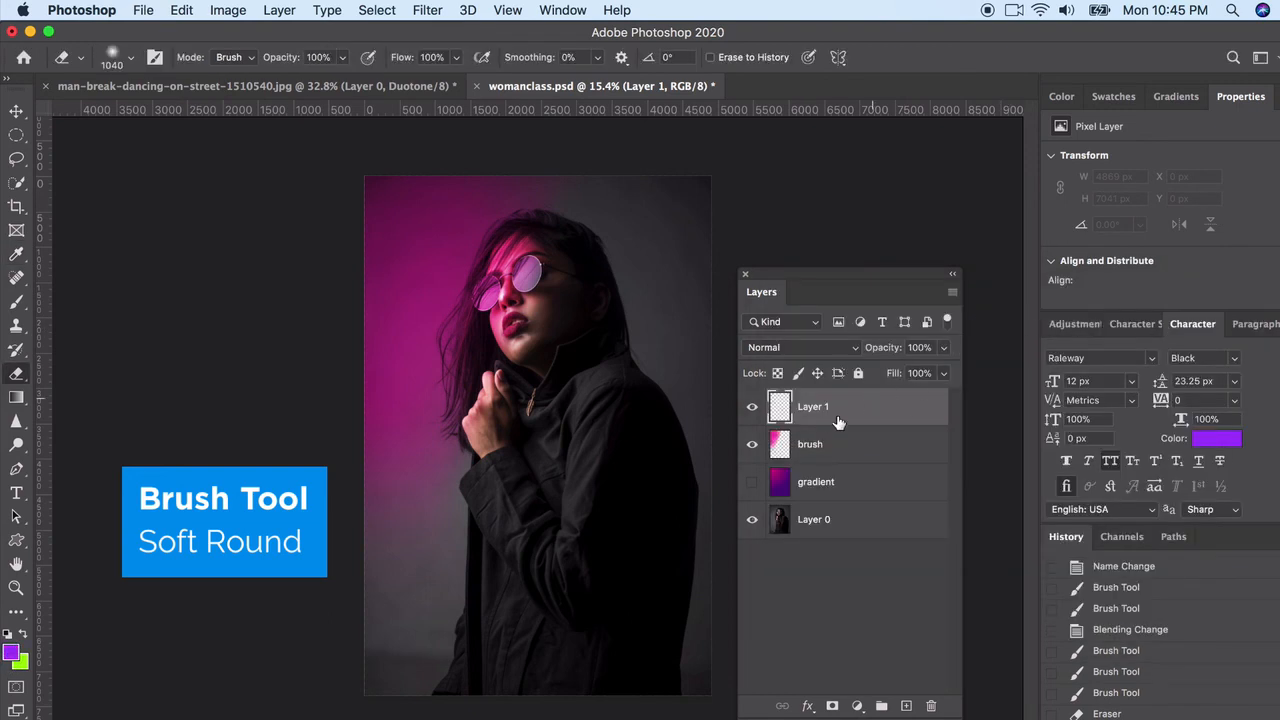
Dab purple once with the 5000 px soft brush over the background behind the woman's head on the new layer
{"action": "left_click", "coordinate": [14, 306]}
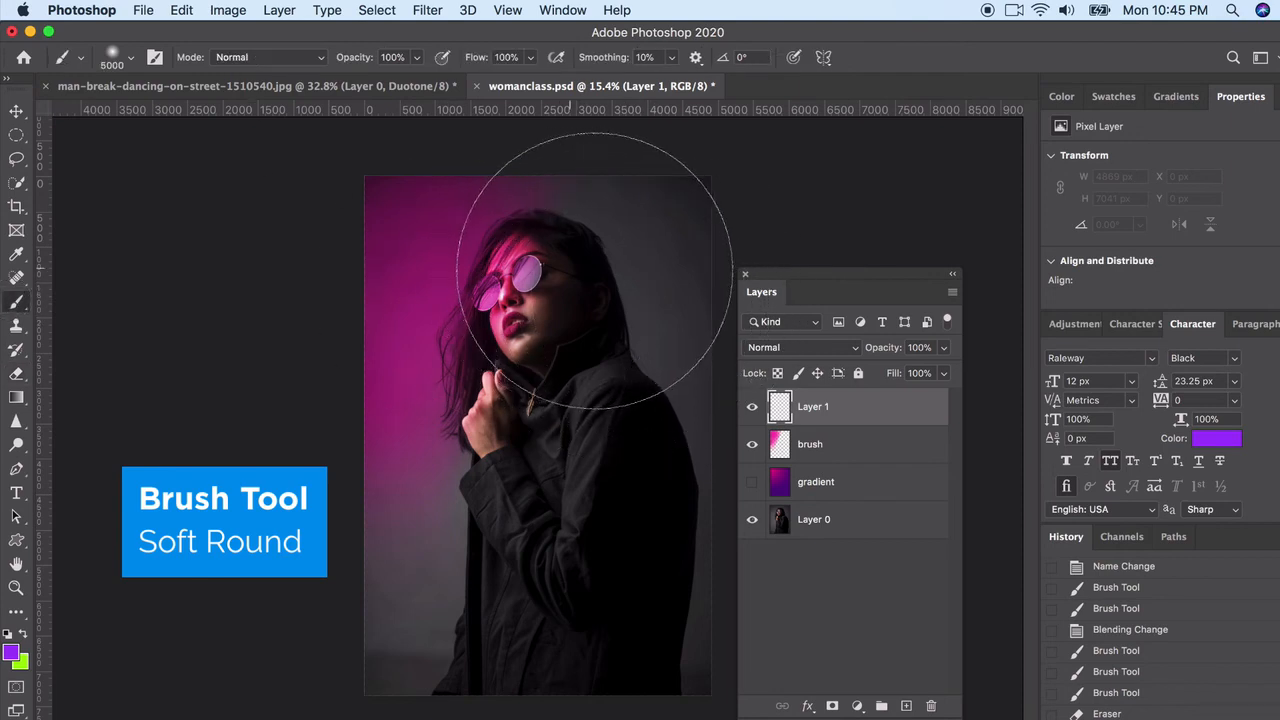
{"action": "scroll", "coordinate": [591, 357], "scroll_direction": "up", "scroll_amount": 2}
{"action": "scroll", "coordinate": [592, 369], "scroll_direction": "up", "scroll_amount": 4}
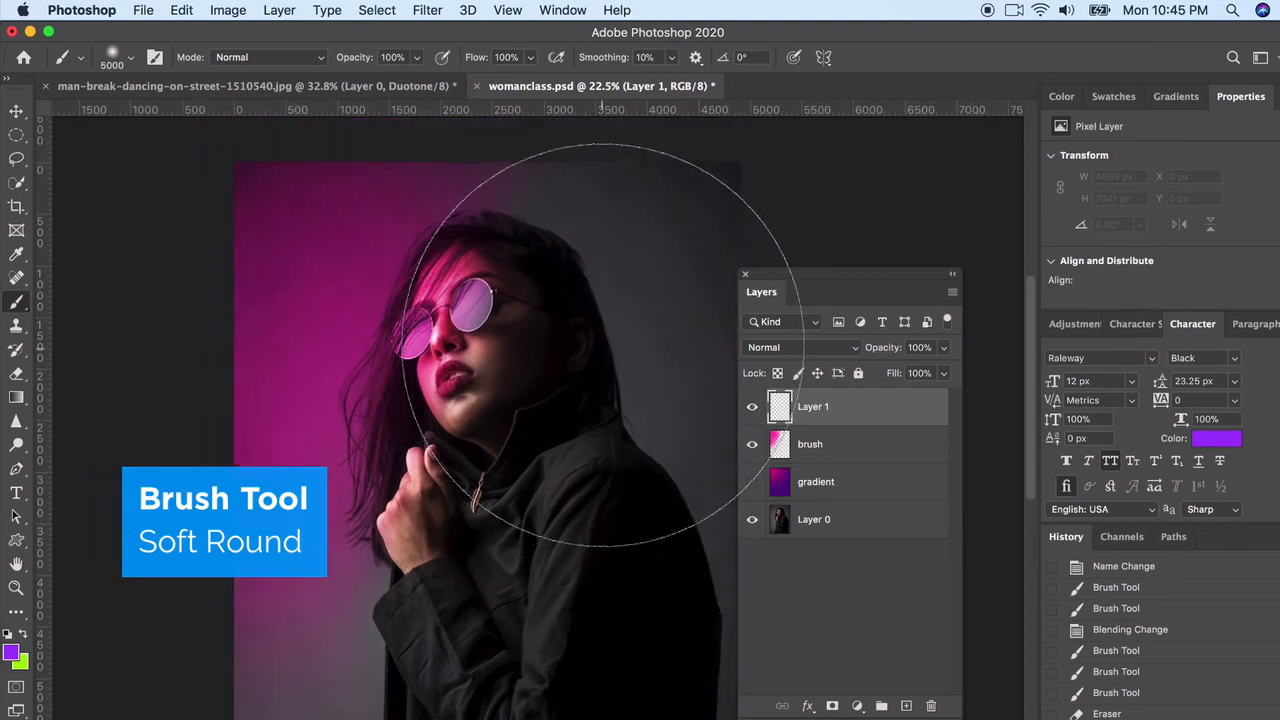
{"action": "left_click", "coordinate": [612, 335]}
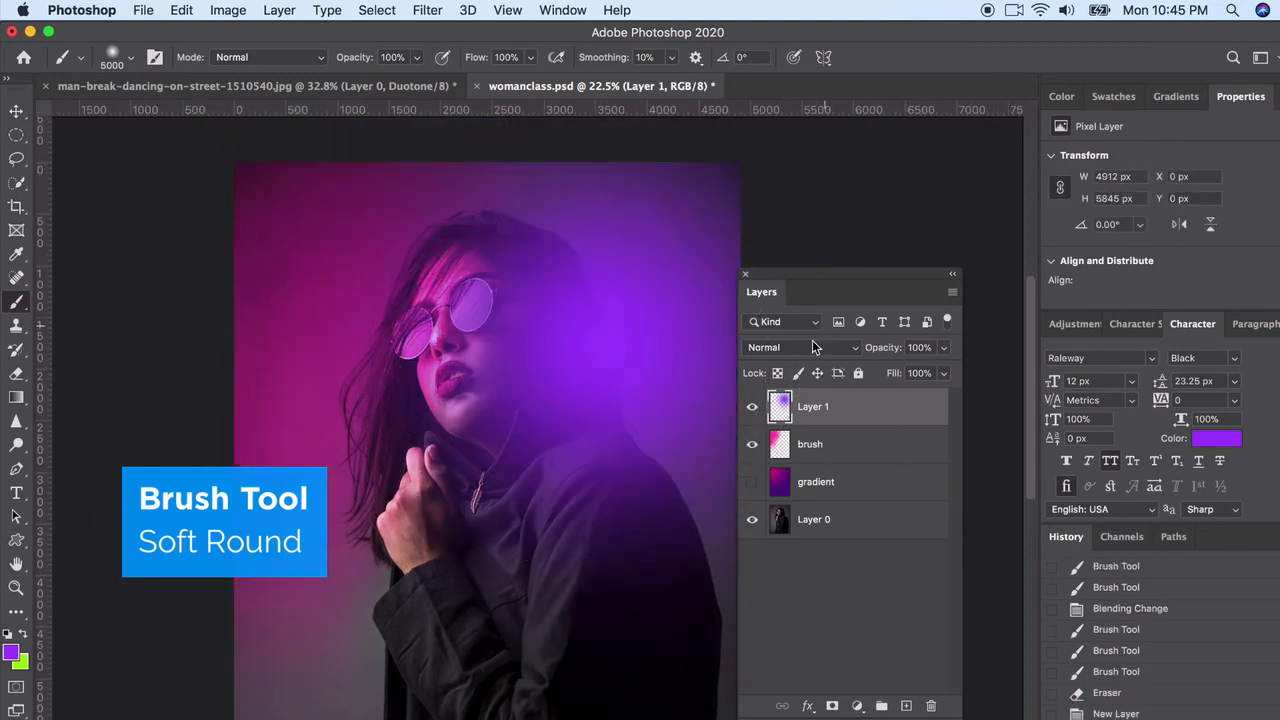
Set the purple layer's blend mode to Overlay
{"action": "left_click", "coordinate": [808, 345]}
{"action": "left_click", "coordinate": [780, 495]}
{"action": "left_click", "coordinate": [788, 348]}
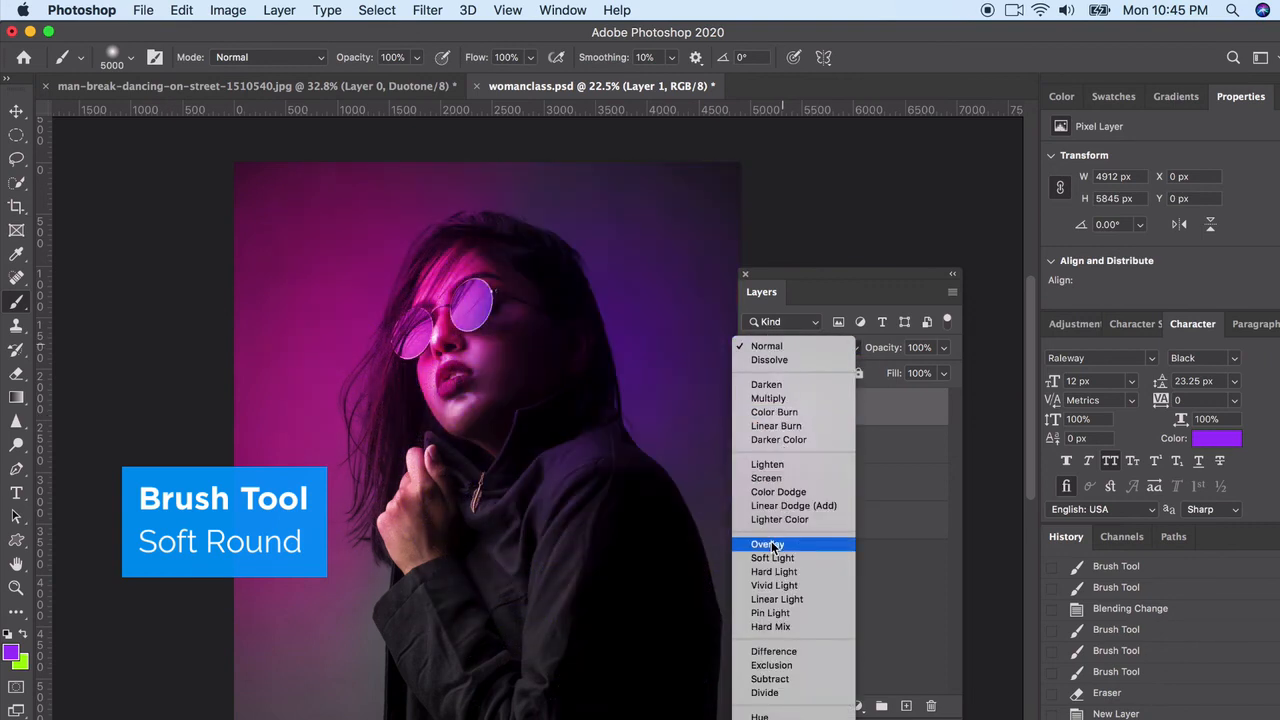
{"action": "left_click", "coordinate": [771, 545]}
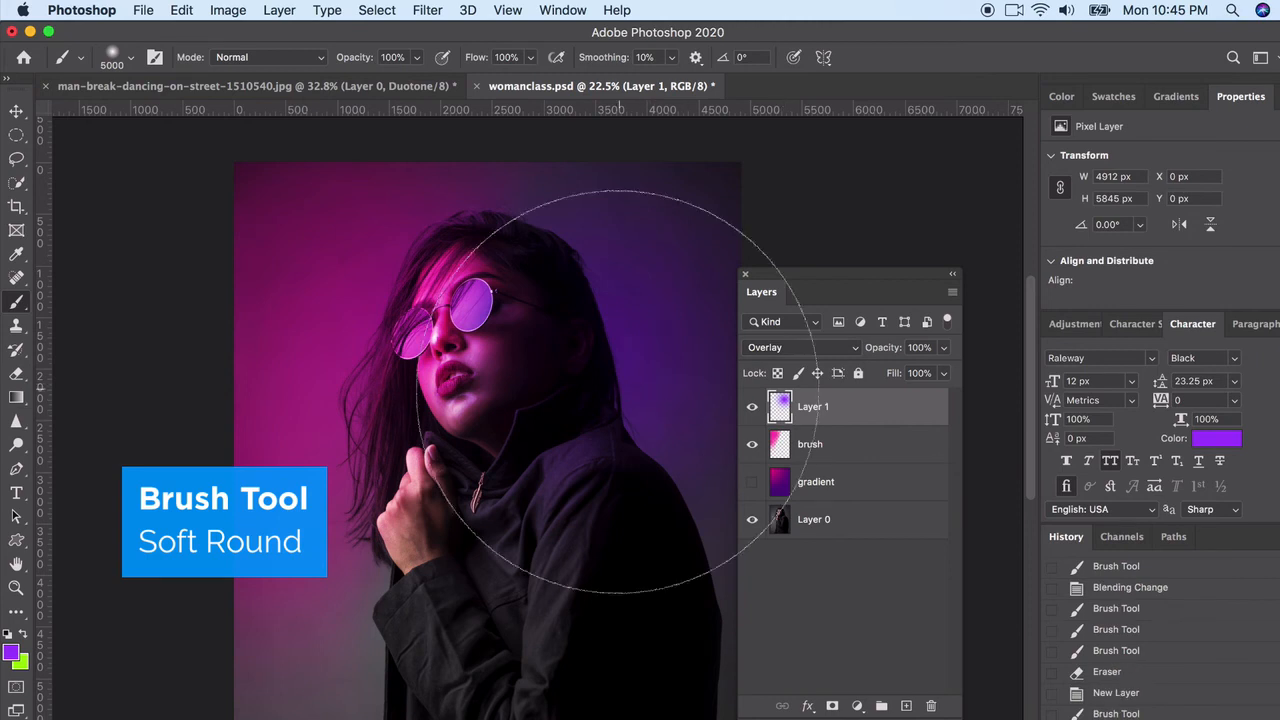
Reduce the brush size to 2480 px and paint more purple from the woman's neck up to the back of her hair
{"action": "left_click", "coordinate": [134, 63]}
{"action": "left_click_drag", "start_coordinate": [216, 117], "coordinate": [210, 119]}
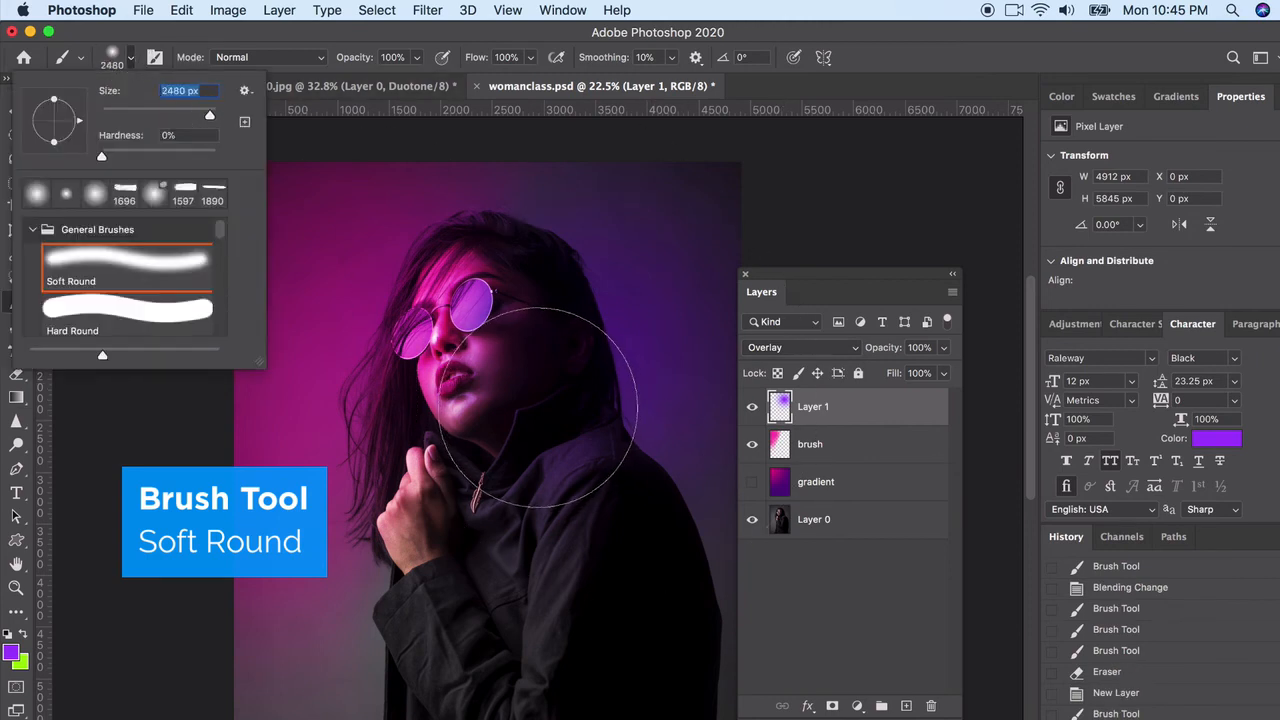
{"action": "left_click", "coordinate": [542, 410]}
{"action": "mouse_move", "coordinate": [542, 373]}
{"action": "left_mouse_down"}
{"action": "mouse_move", "coordinate": [586, 223]}
{"action": "mouse_move", "coordinate": [571, 200]}
{"action": "mouse_move", "coordinate": [623, 280]}
{"action": "left_mouse_up"}
Set the foreground color to blue 1253f8 and paint the photo's upper-right background, undoing the excess stroke
{"action": "left_click", "coordinate": [12, 653]}
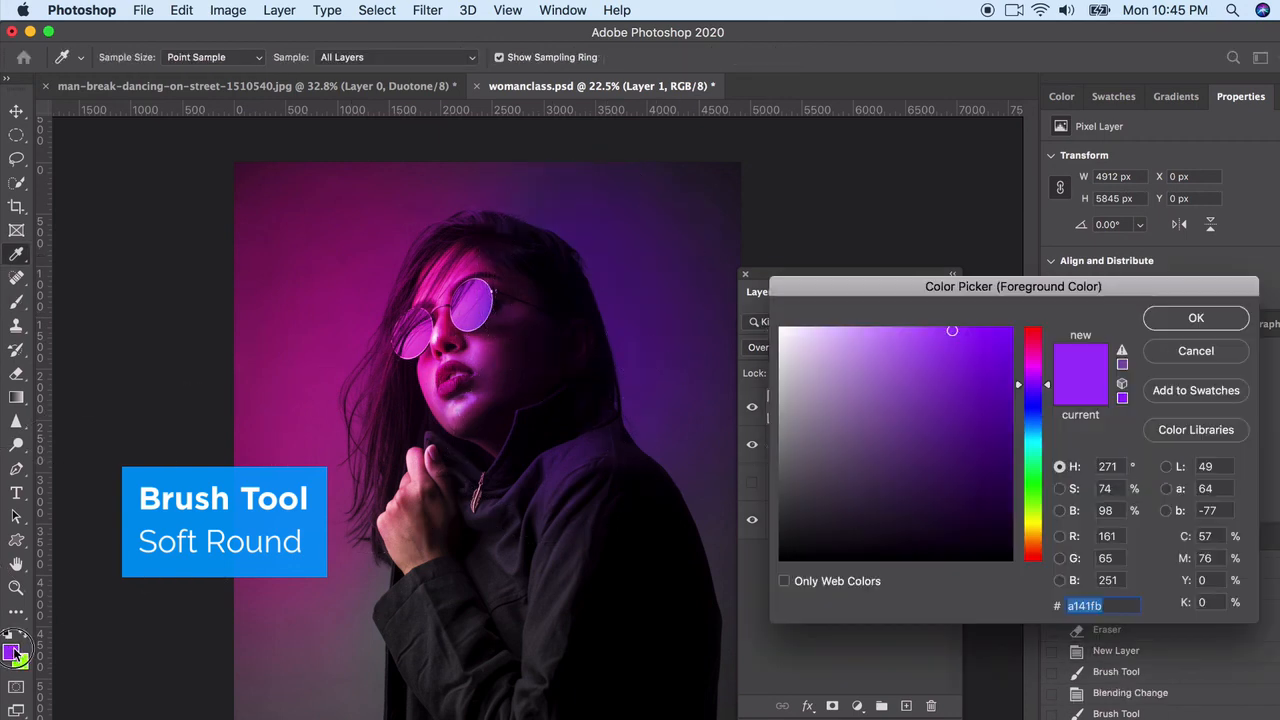
{"action": "left_click", "coordinate": [1040, 415]}
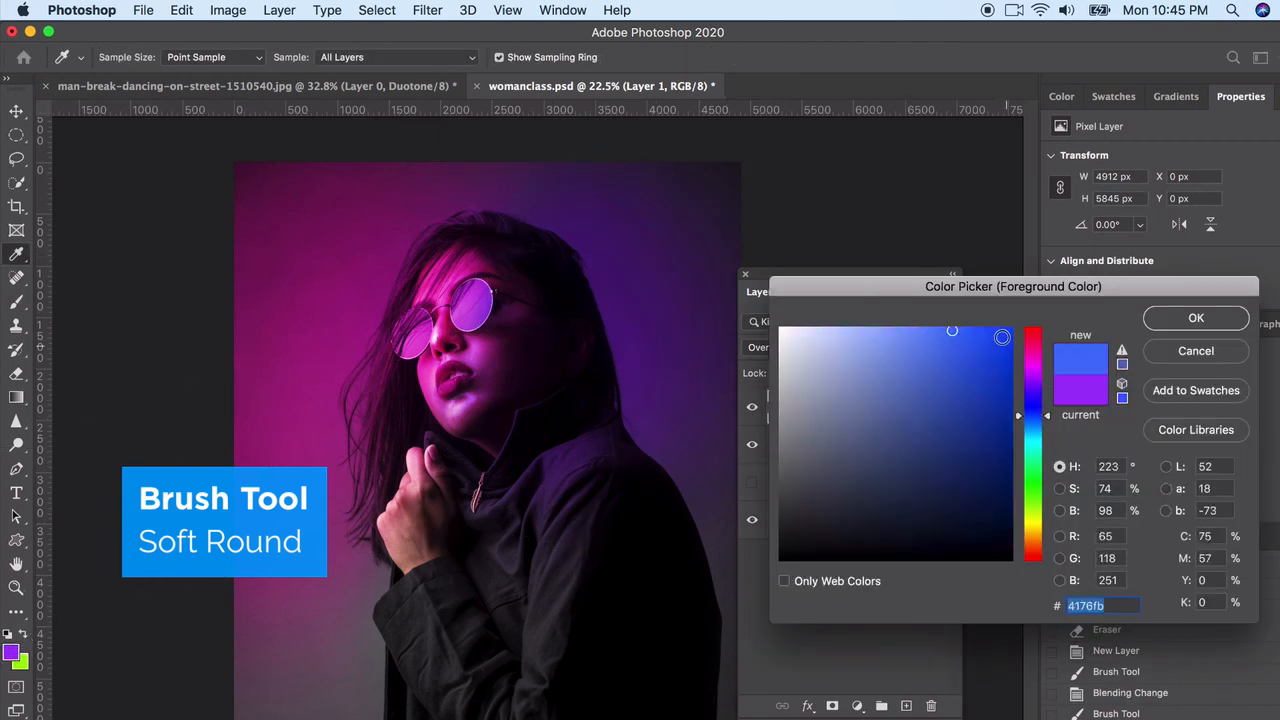
{"action": "left_click", "coordinate": [995, 333]}
{"action": "key", "text": "Return"}
{"action": "mouse_move", "coordinate": [674, 230]}
{"action": "left_mouse_down"}
{"action": "mouse_move", "coordinate": [706, 262]}
{"action": "mouse_move", "coordinate": [731, 365]}
{"action": "left_mouse_up"}
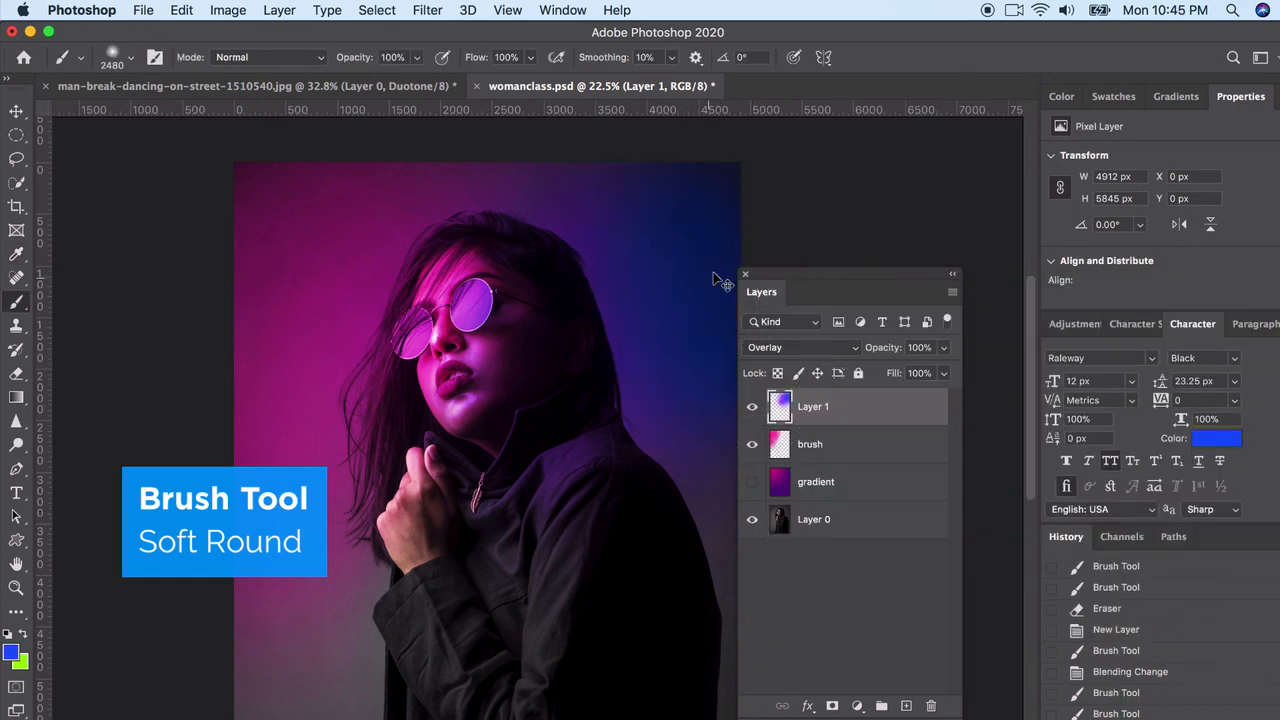
{"action": "key", "text": "super+z"}
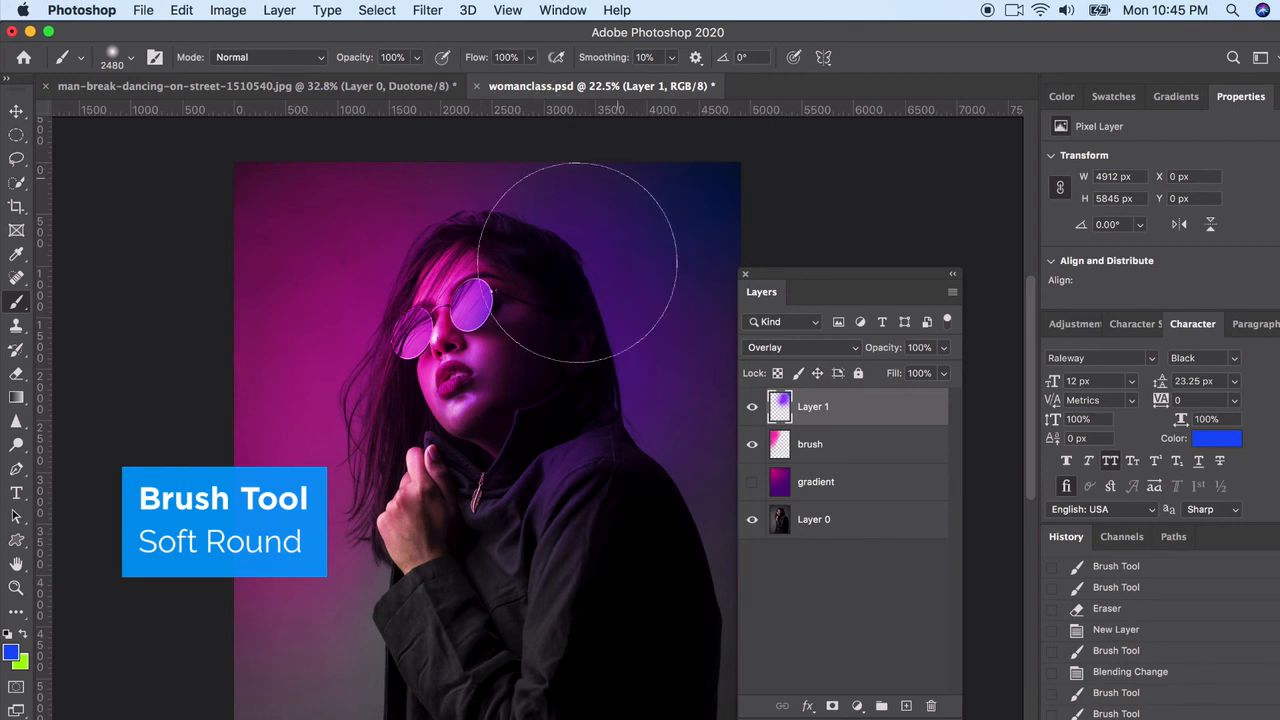
Try painting blue across the woman's neck and shoulder
{"action": "scroll", "coordinate": [578, 553], "scroll_direction": "down", "scroll_amount": 1}
{"action": "scroll", "coordinate": [578, 553], "scroll_direction": "down", "scroll_amount": 2}
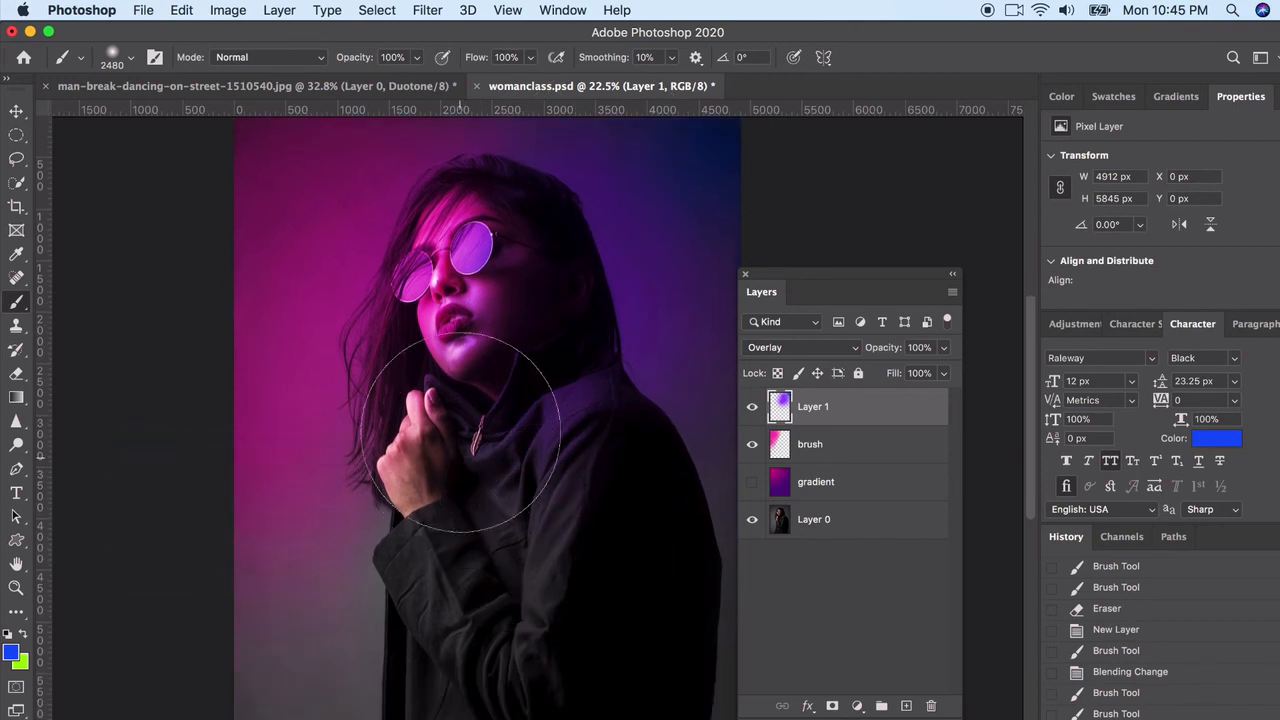
{"action": "mouse_move", "coordinate": [572, 342]}
{"action": "left_mouse_down"}
{"action": "mouse_move", "coordinate": [656, 352]}
{"action": "mouse_move", "coordinate": [686, 366]}
{"action": "left_mouse_up"}
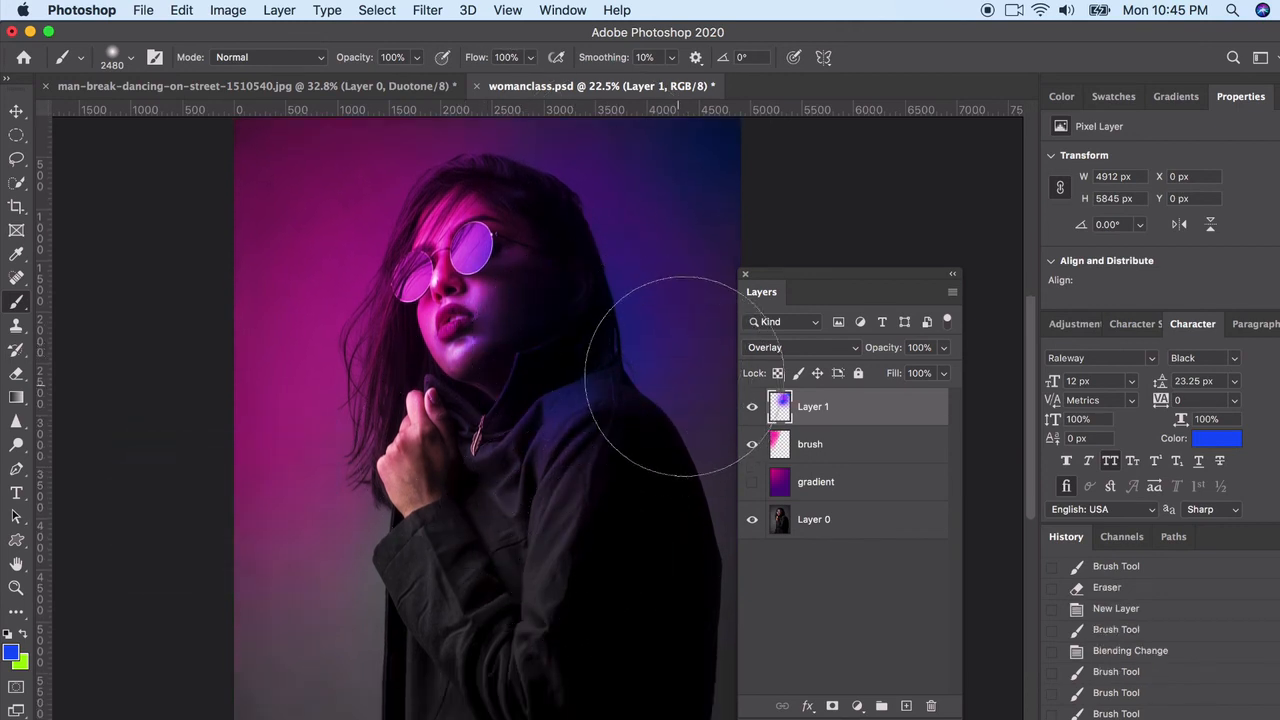
Set the foreground color to orange
{"action": "left_click", "coordinate": [13, 651]}
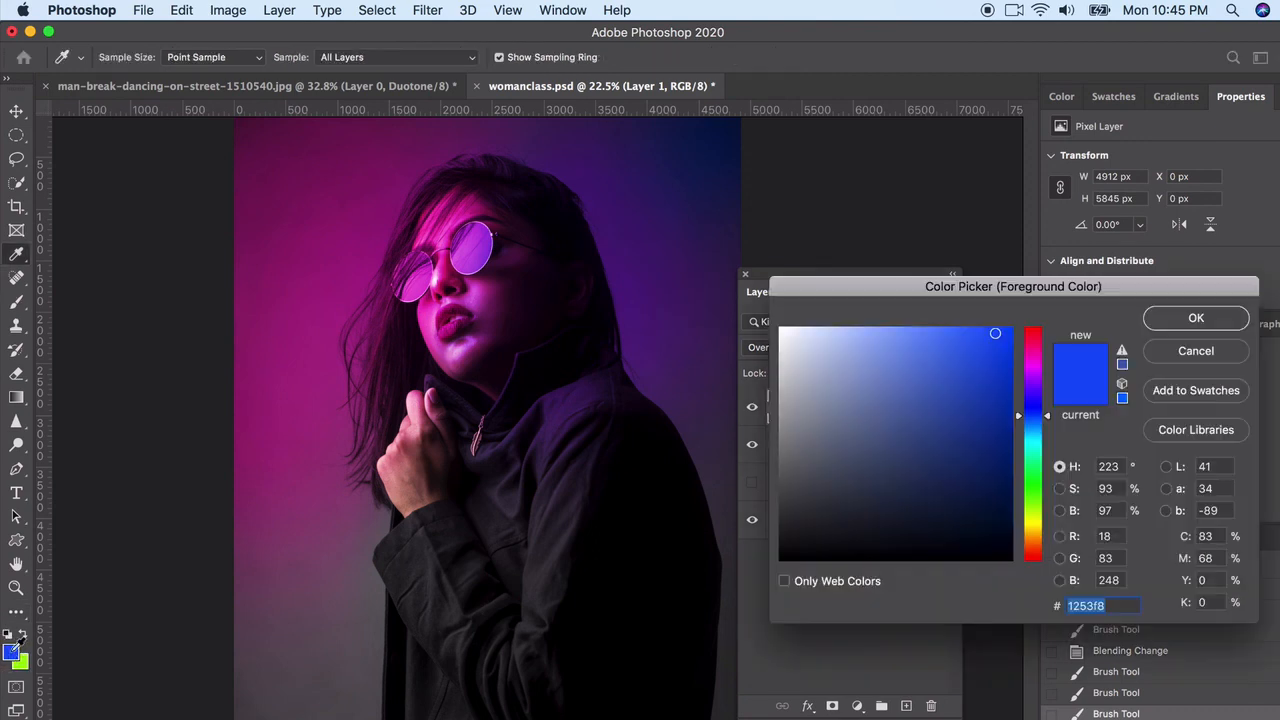
{"action": "left_click", "coordinate": [1032, 348]}
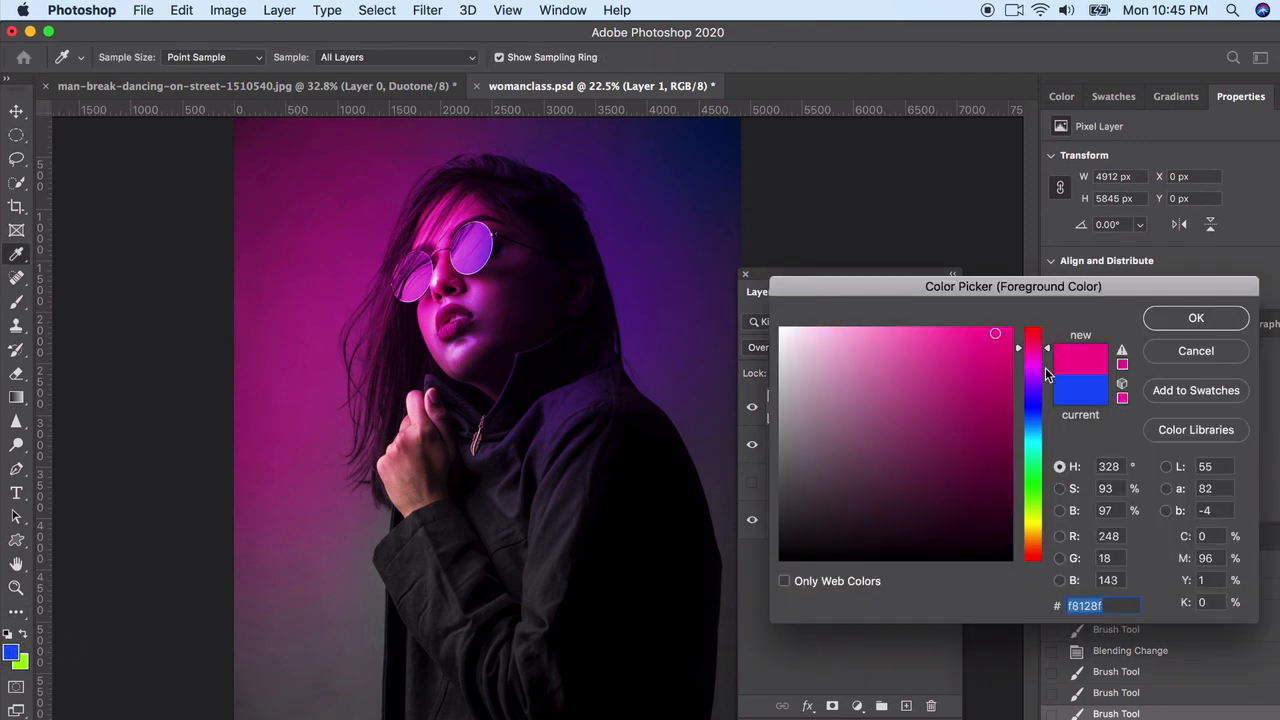
{"action": "left_click", "coordinate": [1034, 544]}
{"action": "left_click", "coordinate": [1196, 318]}
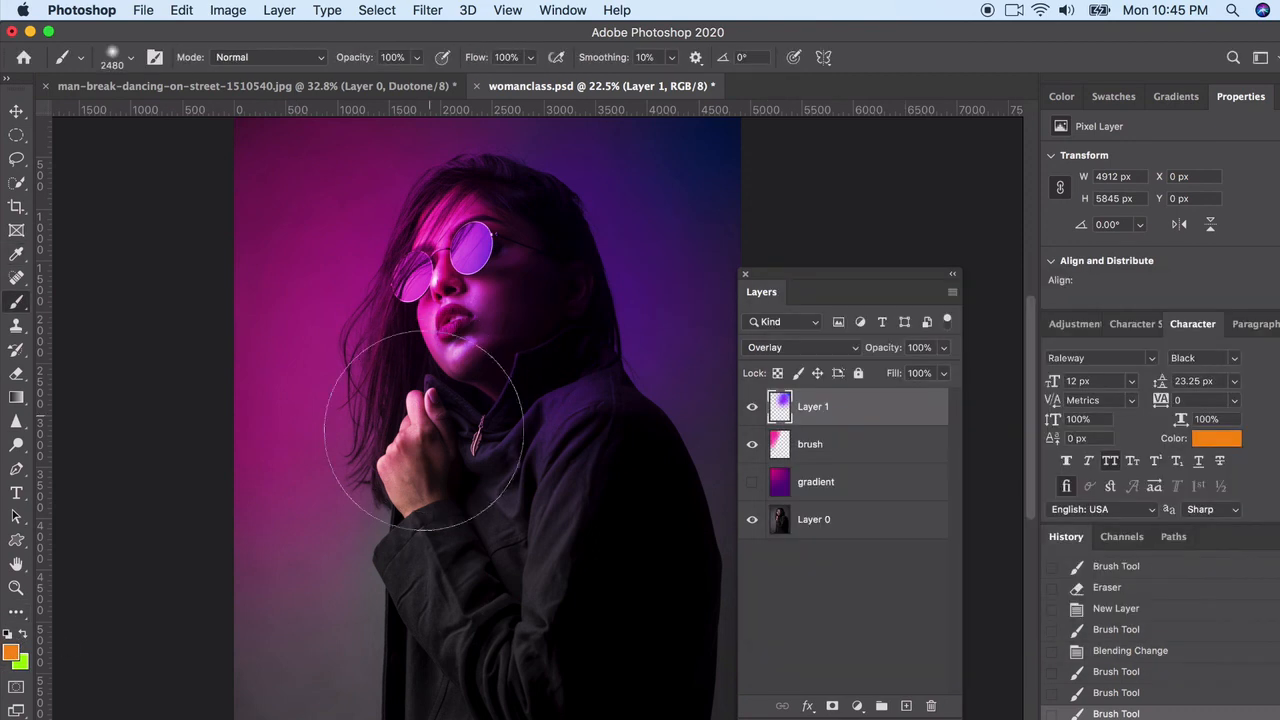
Try painting orange over the pink background beside the woman on the purple layer, undoing each stroke
{"action": "mouse_move", "coordinate": [319, 476]}
{"action": "left_mouse_down"}
{"action": "mouse_move", "coordinate": [303, 584]}
{"action": "mouse_move", "coordinate": [281, 605]}
{"action": "mouse_move", "coordinate": [209, 589]}
{"action": "mouse_move", "coordinate": [210, 508]}
{"action": "mouse_move", "coordinate": [301, 425]}
{"action": "left_mouse_up"}
{"action": "key", "text": "super+z"}
{"action": "left_click_drag", "start_coordinate": [314, 200], "coordinate": [214, 245]}
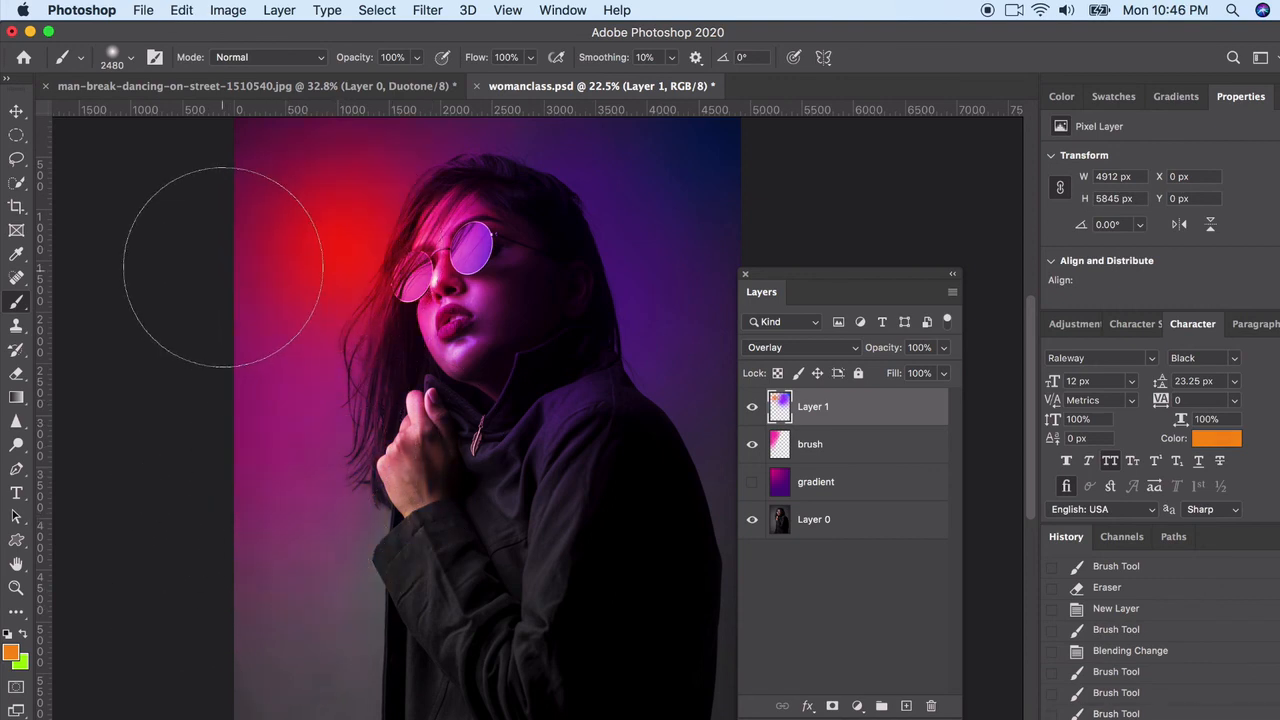
{"action": "key", "text": "super+z"}
Dab orange over the background beside the woman's hair on a new layer with 38% opacity and Overlay blending
{"action": "left_click", "coordinate": [906, 706]}
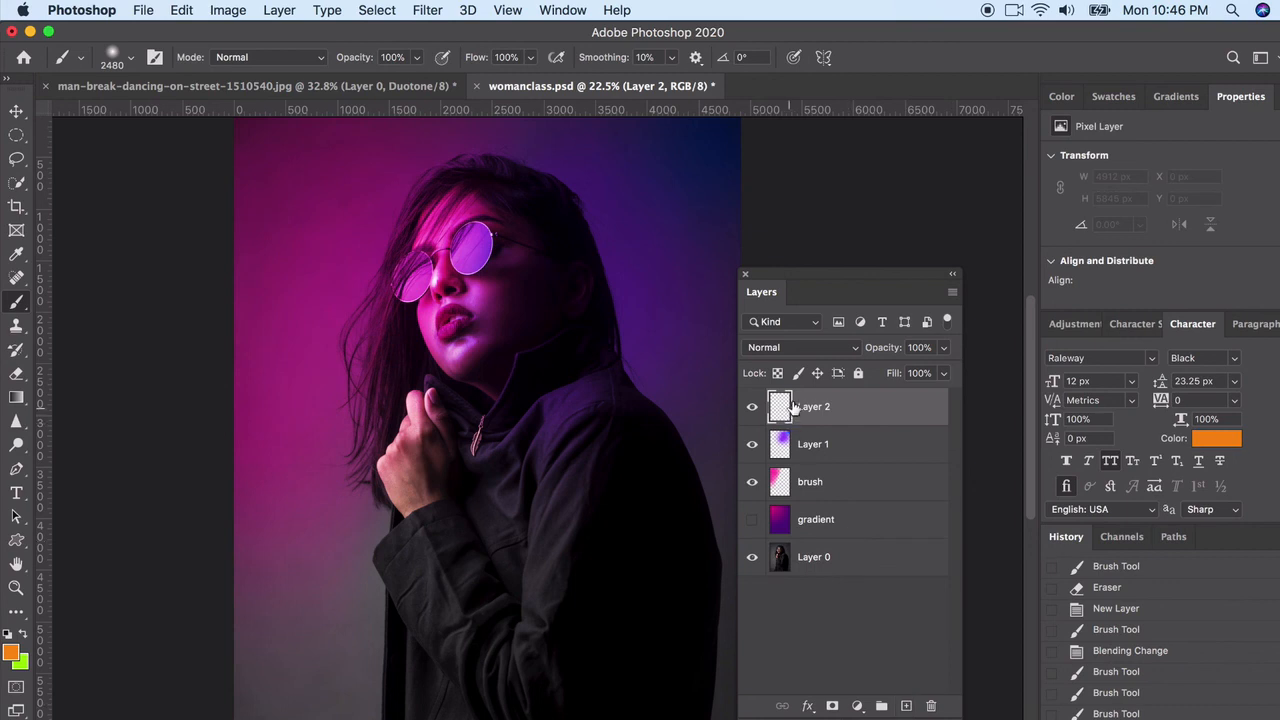
{"action": "left_click_drag", "start_coordinate": [947, 347], "coordinate": [891, 376]}
{"action": "left_click", "coordinate": [383, 283]}
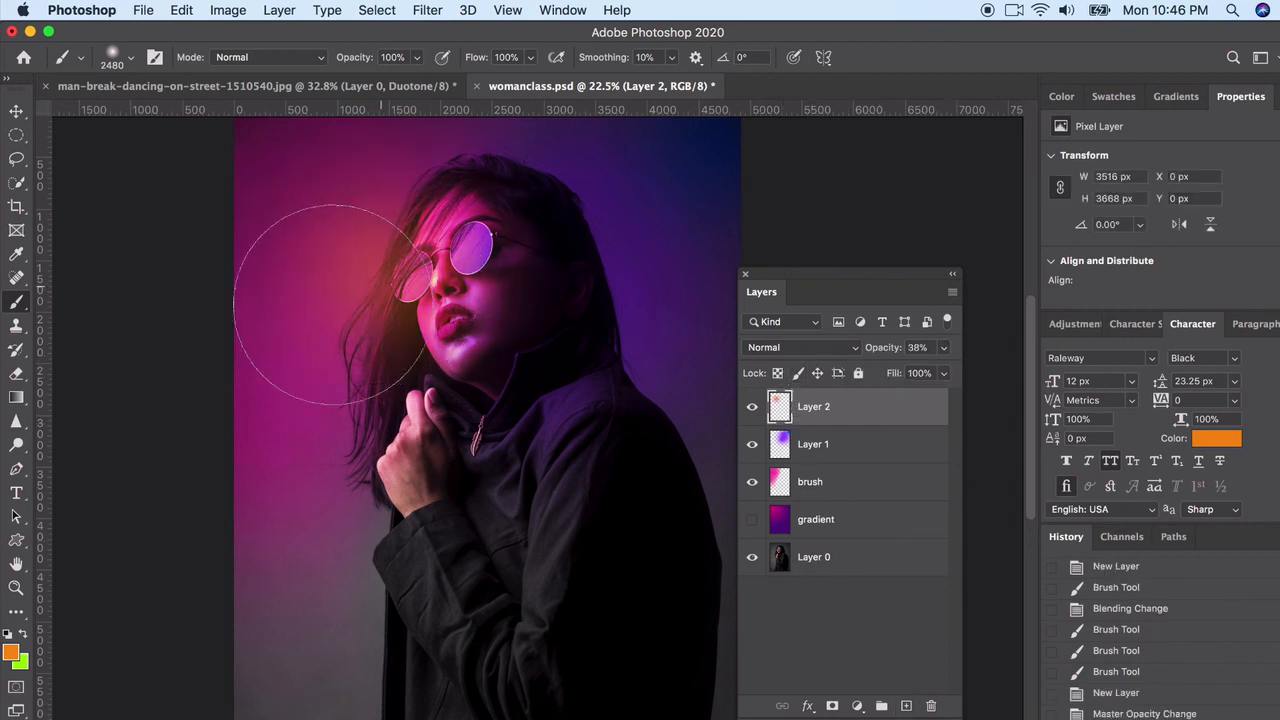
{"action": "key", "text": "super+z"}
{"action": "left_click", "coordinate": [368, 226]}
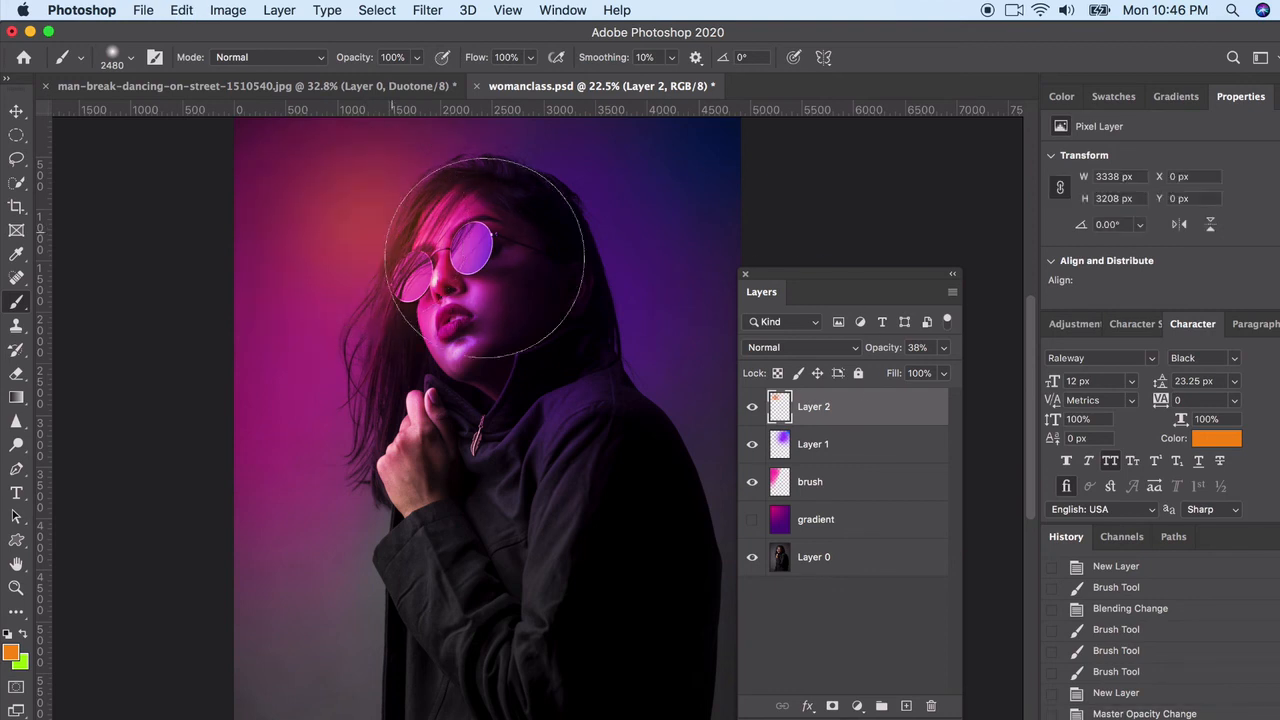
{"action": "left_click", "coordinate": [800, 347]}
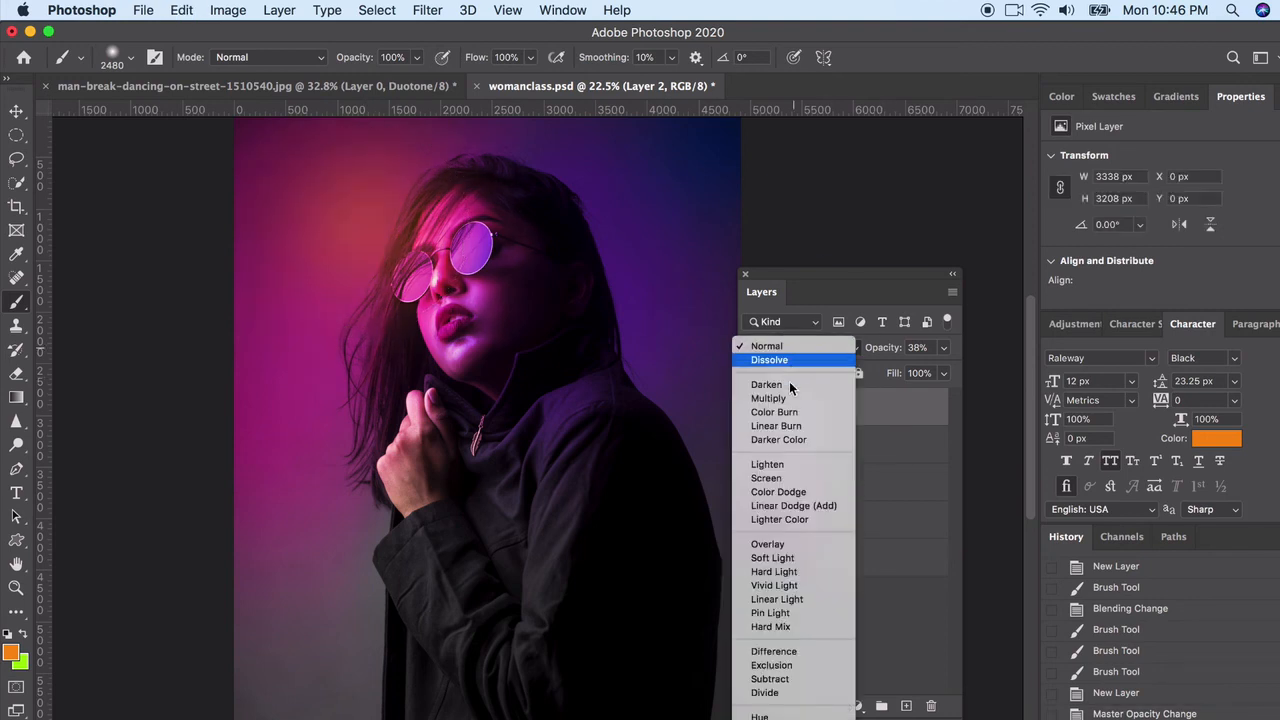
{"action": "left_click", "coordinate": [767, 543]}
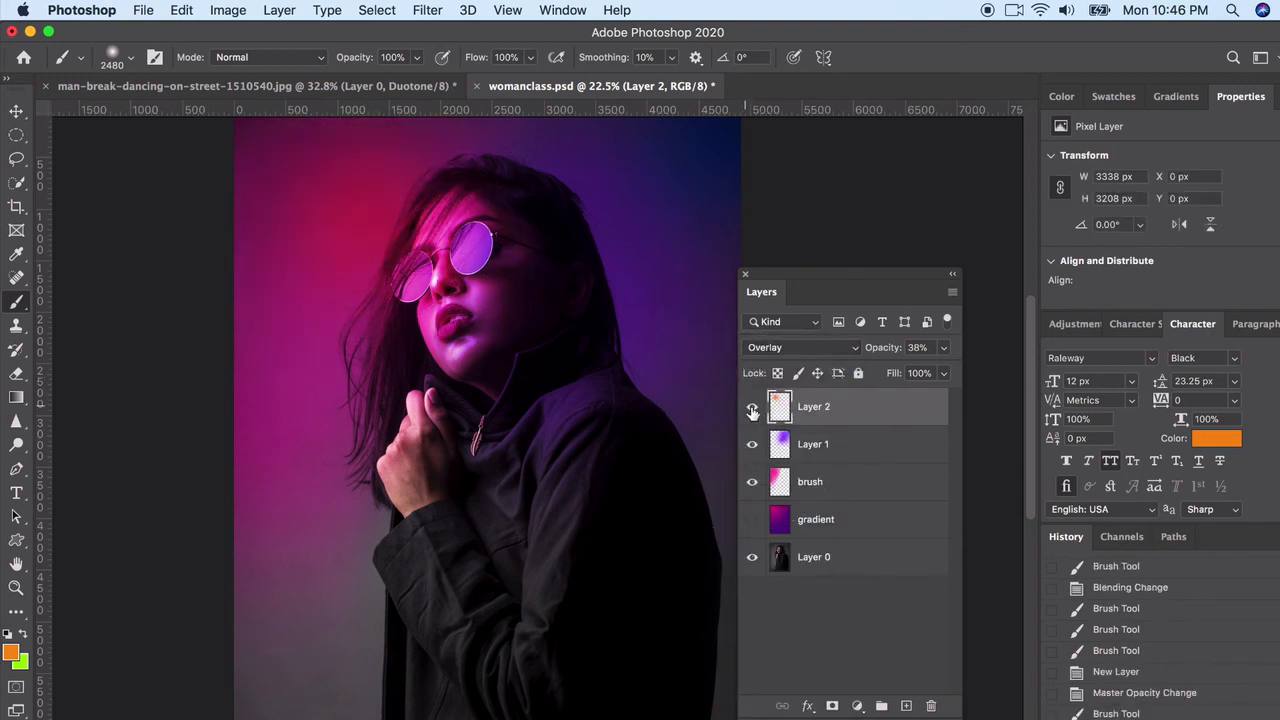